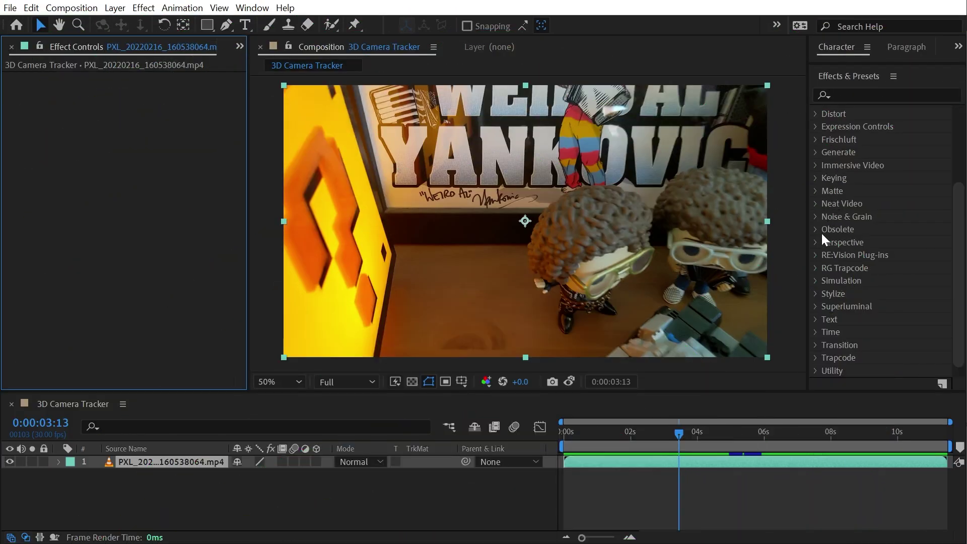
# Expand the Perspective effects category and return the shelf footage to 0:00:00:00
pyautogui.click(816, 241)
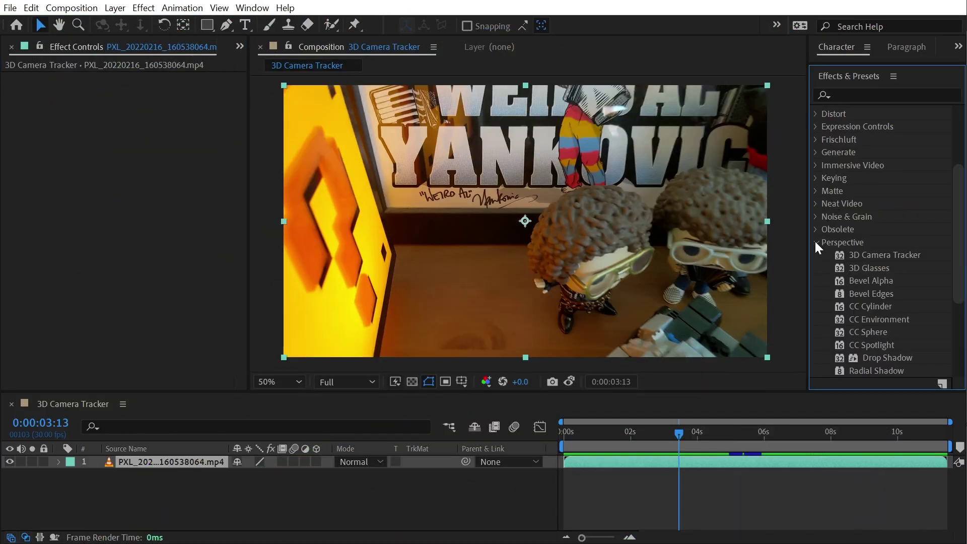
pyautogui.scroll(-1, 869, 241)
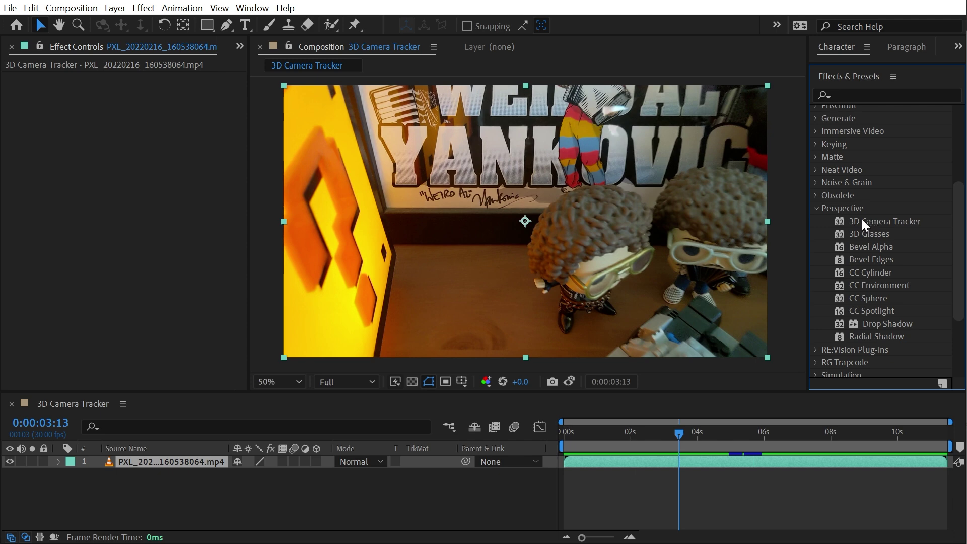
pyautogui.moveTo(679, 449); pyautogui.dragTo(554, 455)
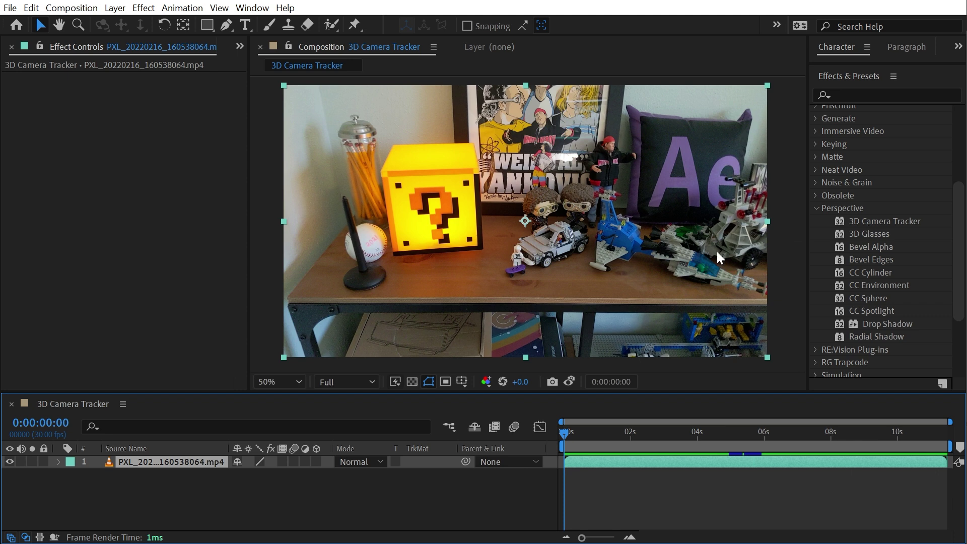
# Drop 3D Camera Tracker onto the shelf footage and let it analyze all 345 frames
pyautogui.moveTo(806, 220); pyautogui.dragTo(473, 247)
pyautogui.moveTo(565, 433); pyautogui.dragTo(582, 434)
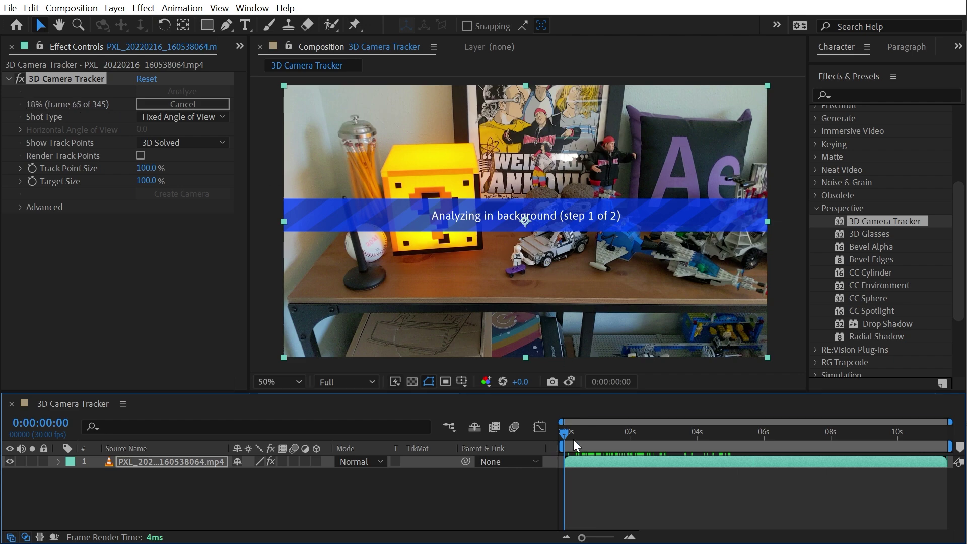
pyautogui.moveTo(576, 437)
pyautogui.mouseDown()
pyautogui.moveTo(899, 430)
pyautogui.moveTo(560, 436)
pyautogui.moveTo(854, 437)
pyautogui.moveTo(588, 427)
pyautogui.mouseUp()
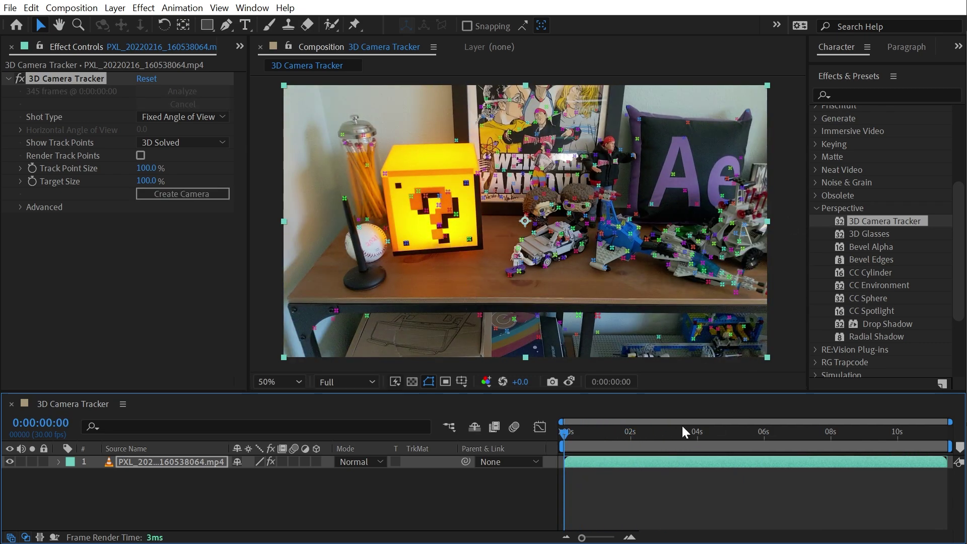
pyautogui.moveTo(660, 435); pyautogui.dragTo(520, 425)
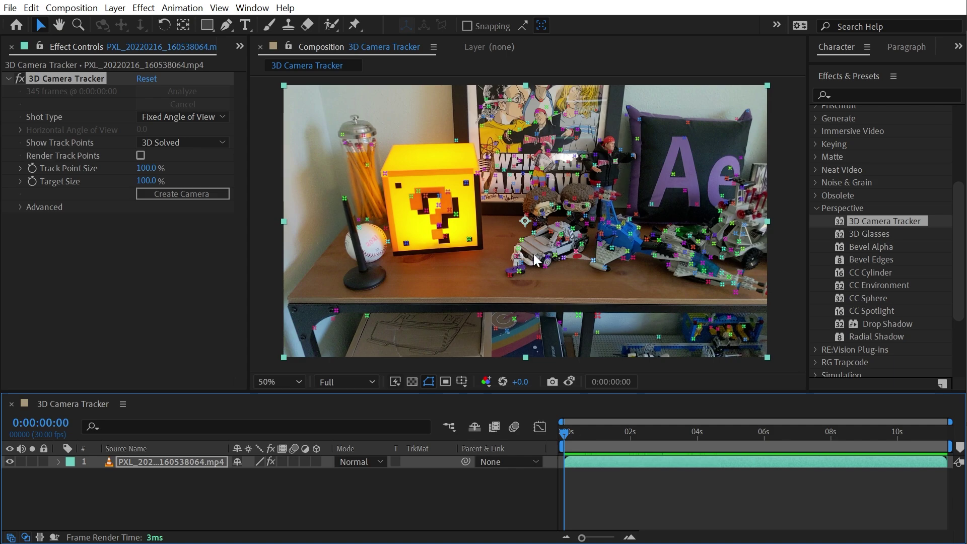
pyautogui.moveTo(600, 445); pyautogui.dragTo(559, 459)
pyautogui.click(146, 118)
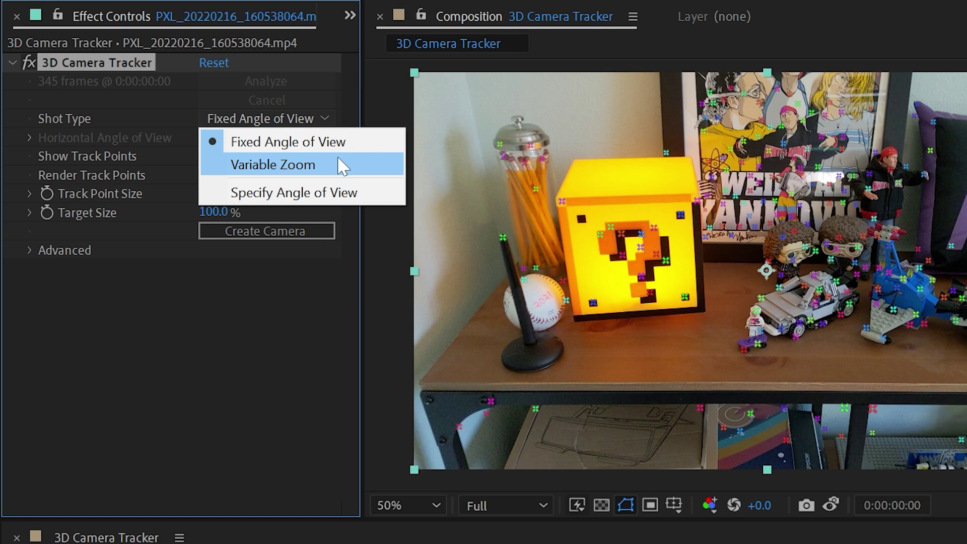
pyautogui.click(329, 201)
pyautogui.click(30, 136)
pyautogui.click(31, 136)
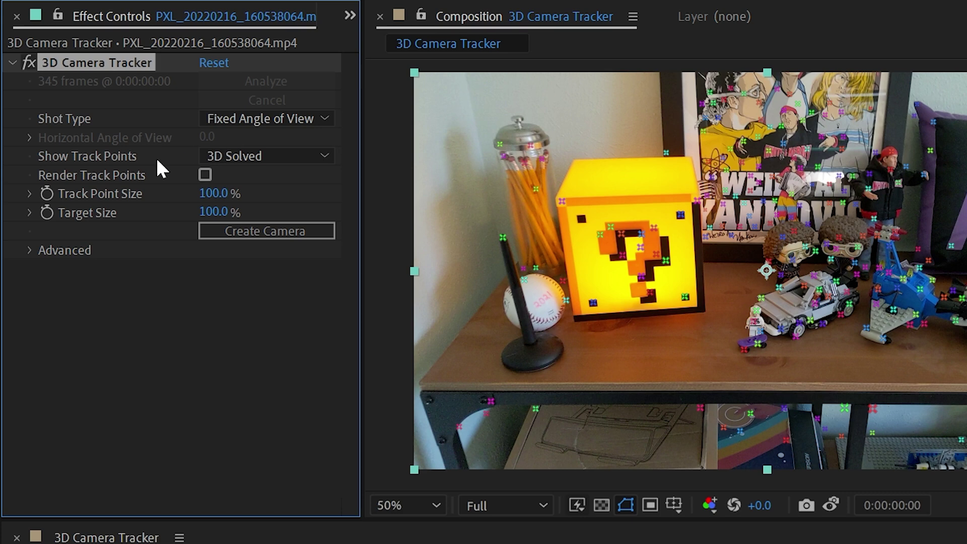
# Show track points as 2D Source, preview the clip, then switch to 3D Solved
pyautogui.click(258, 162)
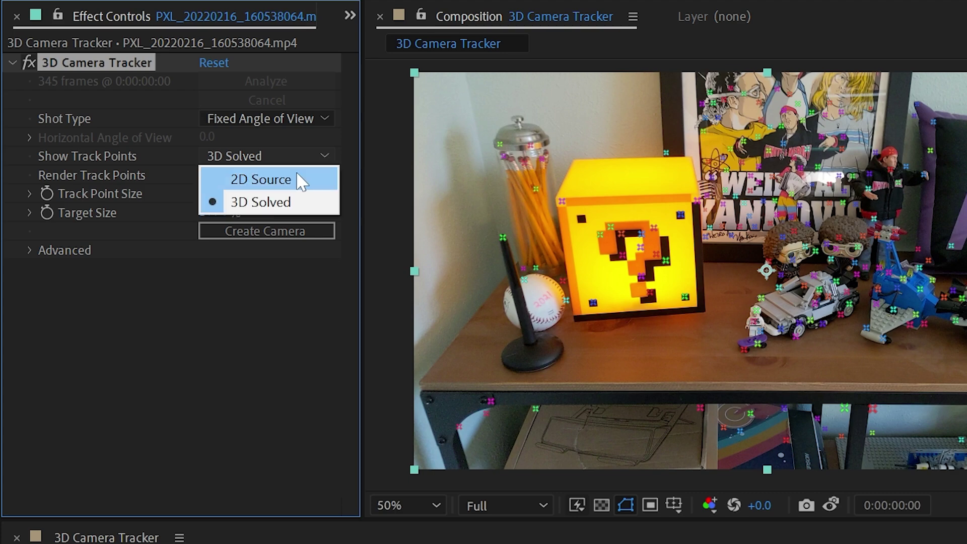
pyautogui.click(261, 180)
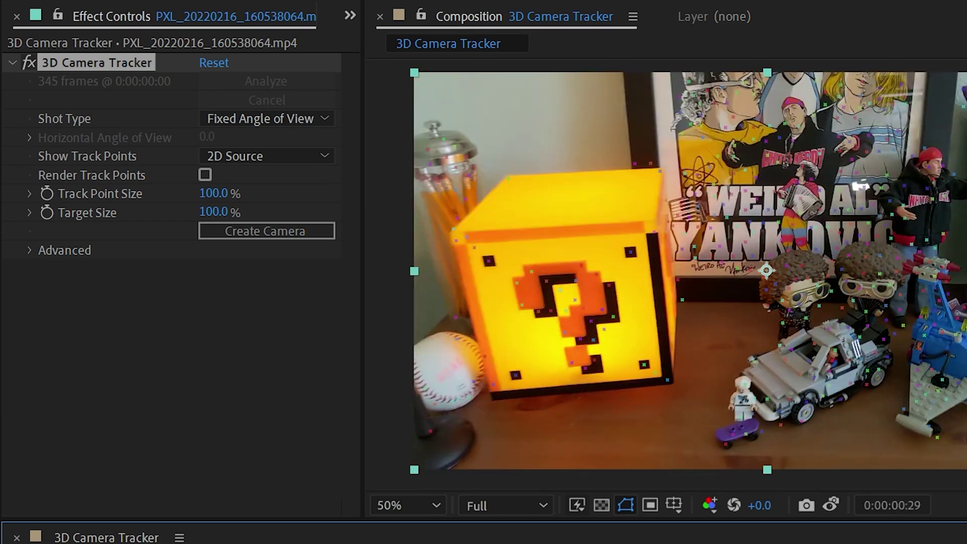
pyautogui.press('space')
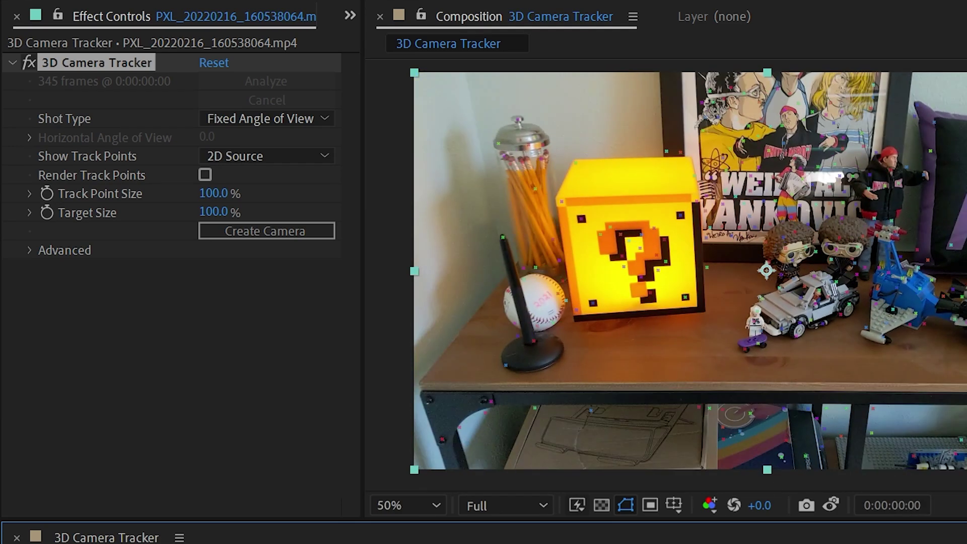
pyautogui.click(283, 161)
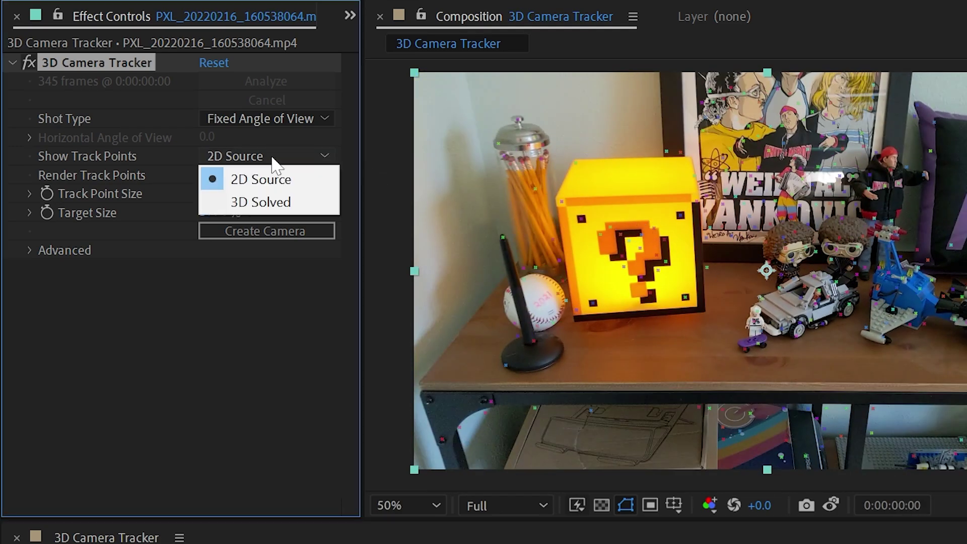
pyautogui.click(271, 207)
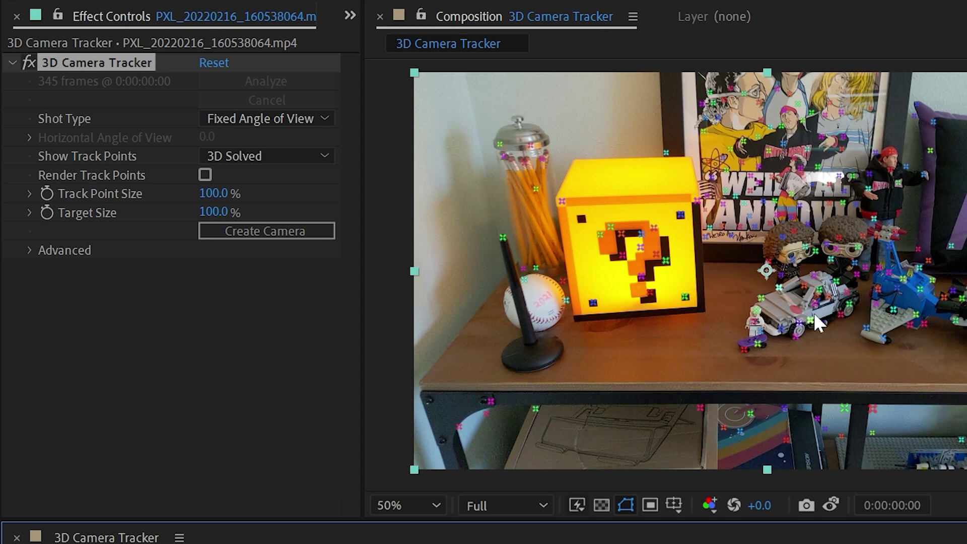
# Switch Show Track Points back to 2D Source and preview the clip again
pyautogui.click(271, 157)
pyautogui.click(269, 178)
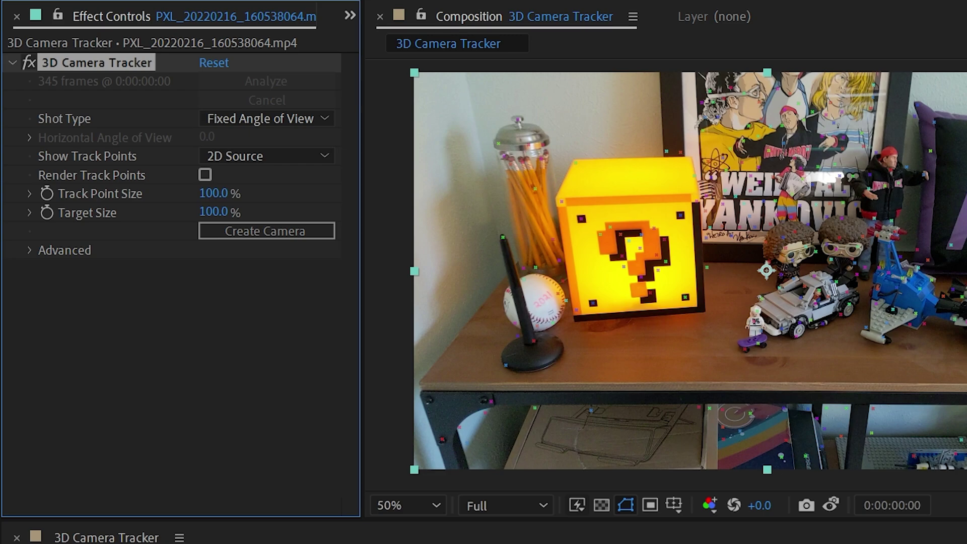
pyautogui.press('space')
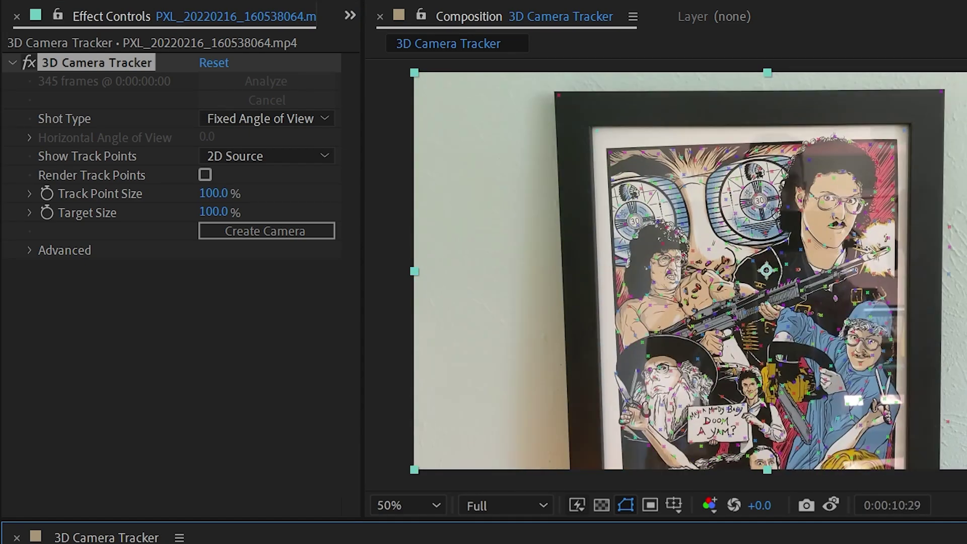
pyautogui.press('space')
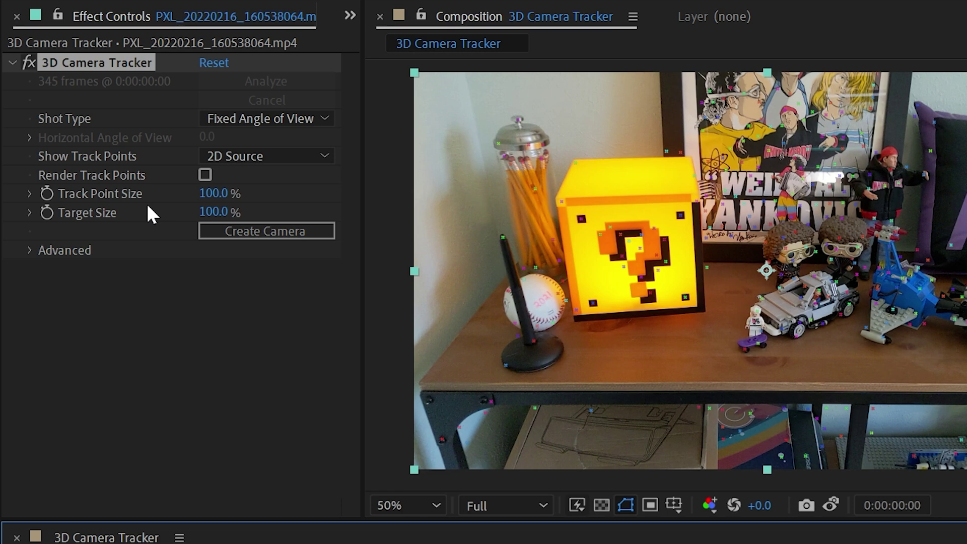
pyautogui.click(267, 156)
# Show 3D Solved track points and turn on Render Track Points while previewing
pyautogui.click(261, 203)
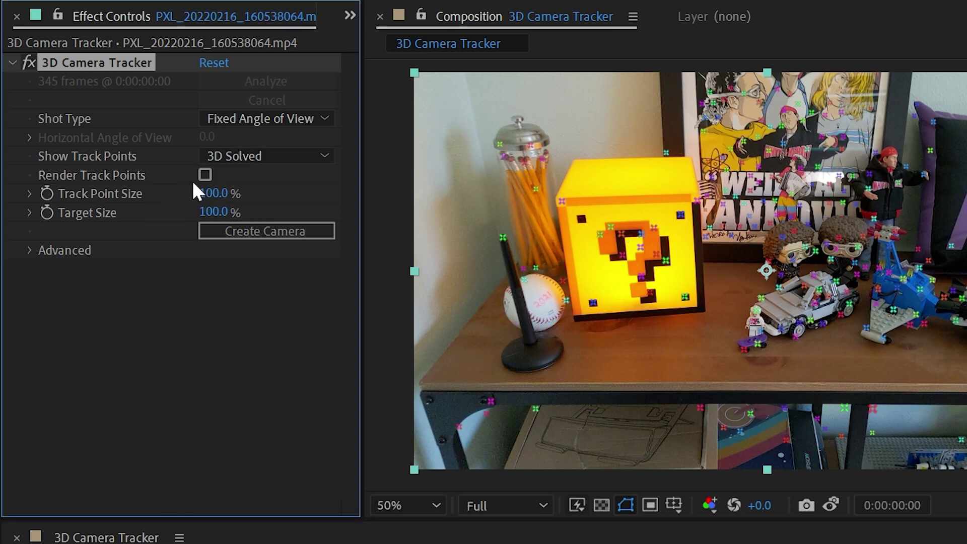
pyautogui.press('space')
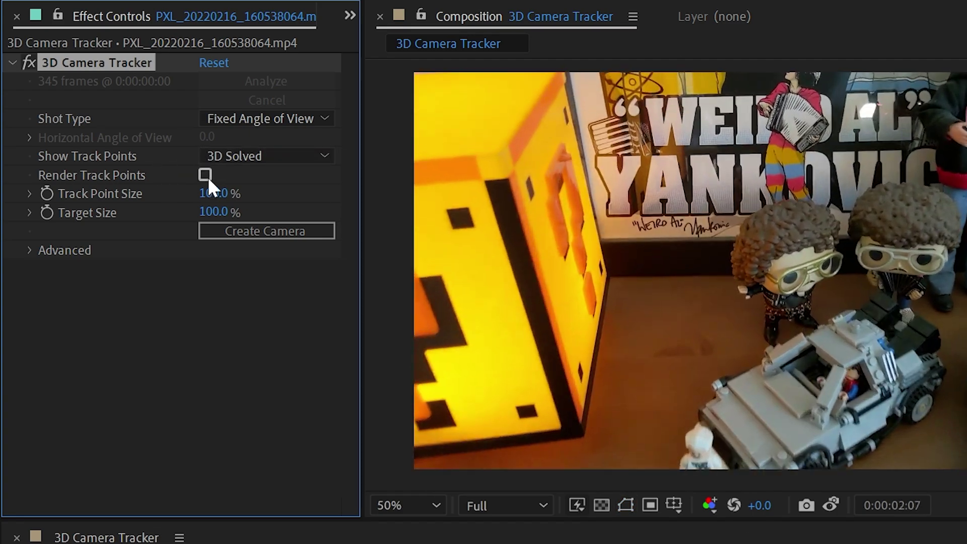
pyautogui.click(205, 175)
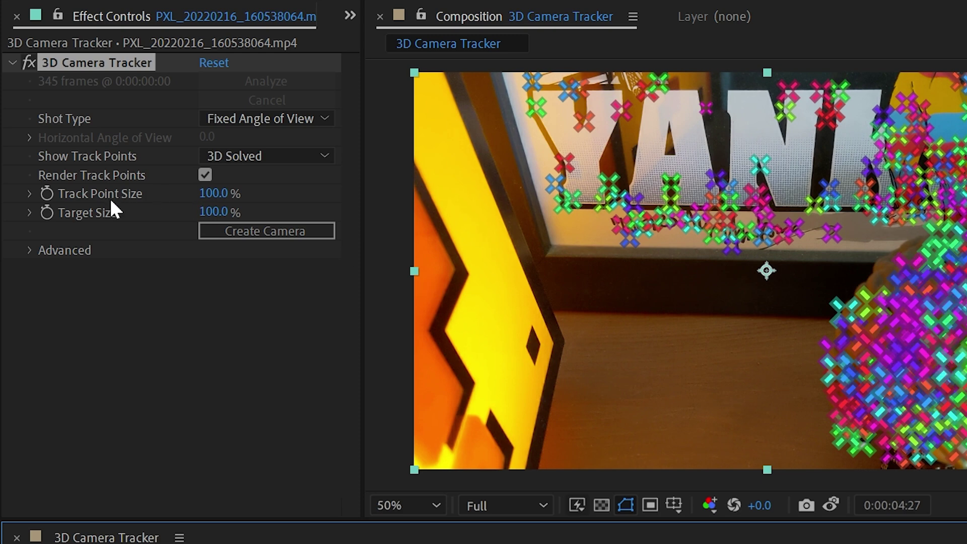
# Try larger track point sizes, then set Track Point Size back to 100%
pyautogui.moveTo(132, 194); pyautogui.dragTo(233, 195)
pyautogui.press('Home')
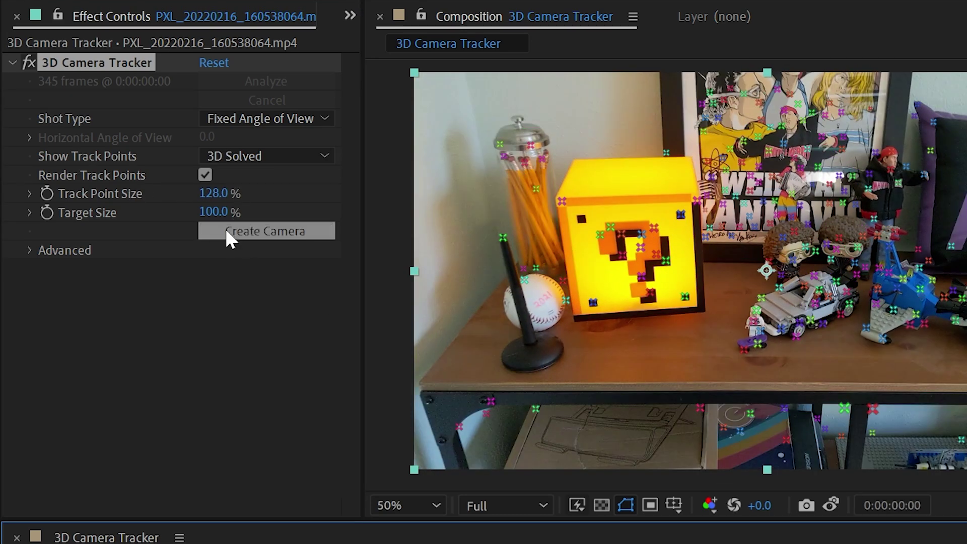
pyautogui.moveTo(204, 193); pyautogui.dragTo(251, 187)
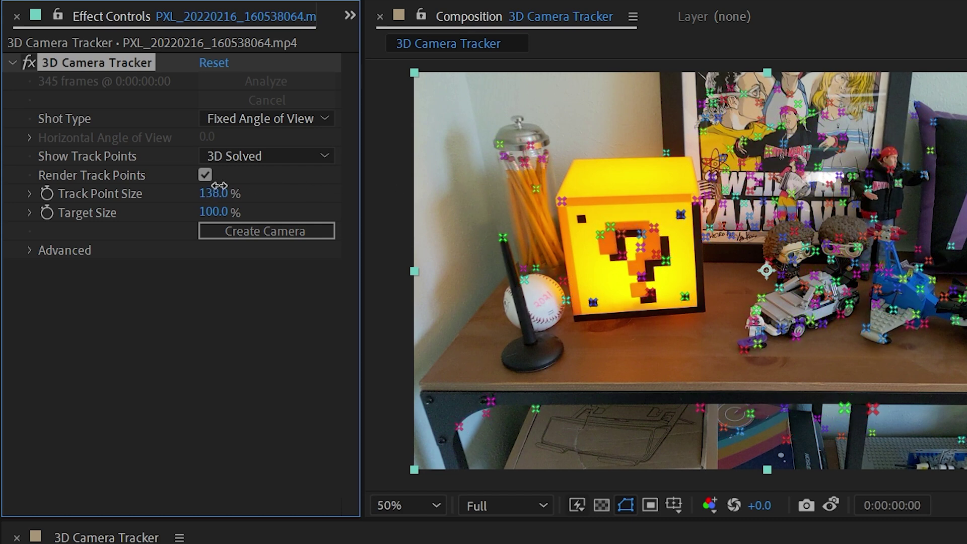
pyautogui.moveTo(215, 187); pyautogui.dragTo(204, 201)
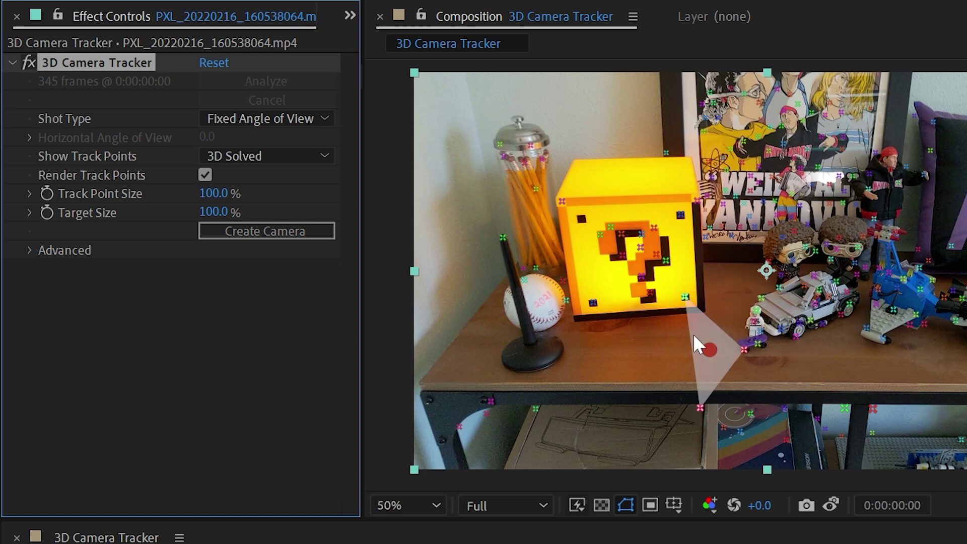
# Lasso the track points over the question-mark box and car, then set Target Size to 1000%
pyautogui.moveTo(863, 377)
pyautogui.mouseDown()
pyautogui.moveTo(874, 217)
pyautogui.moveTo(746, 347)
pyautogui.mouseUp()
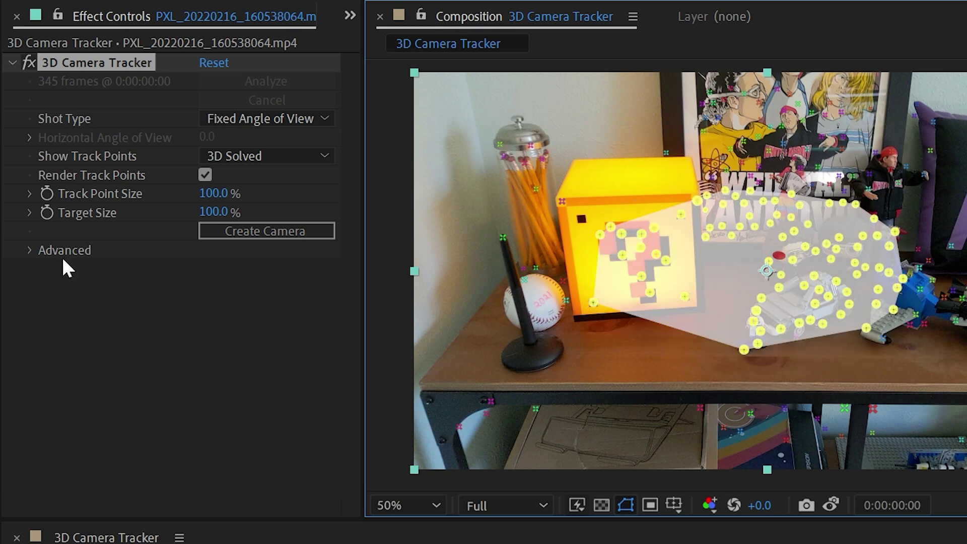
pyautogui.moveTo(216, 212); pyautogui.dragTo(462, 207)
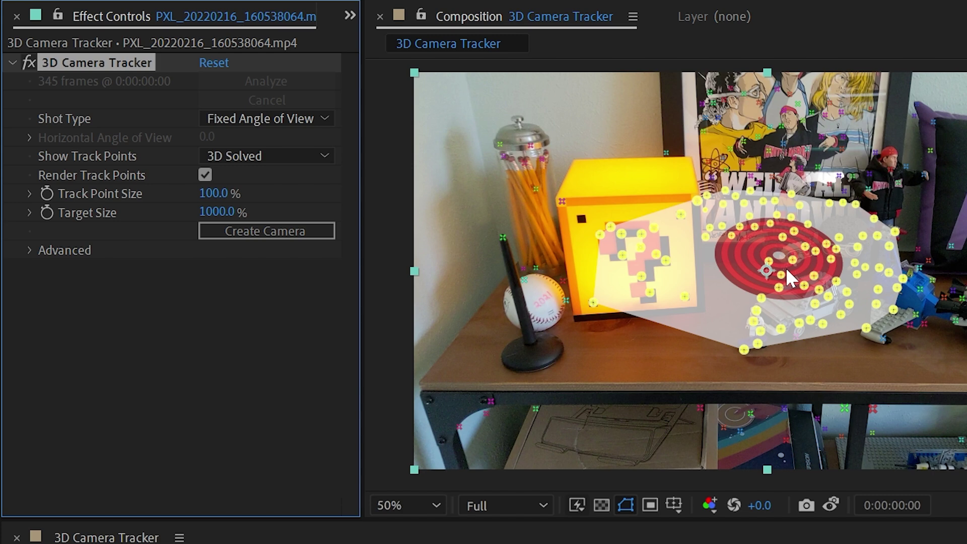
# Deselect the points, open Advanced, try Solve Method Typical, then return it to Auto Detect
pyautogui.click(678, 361)
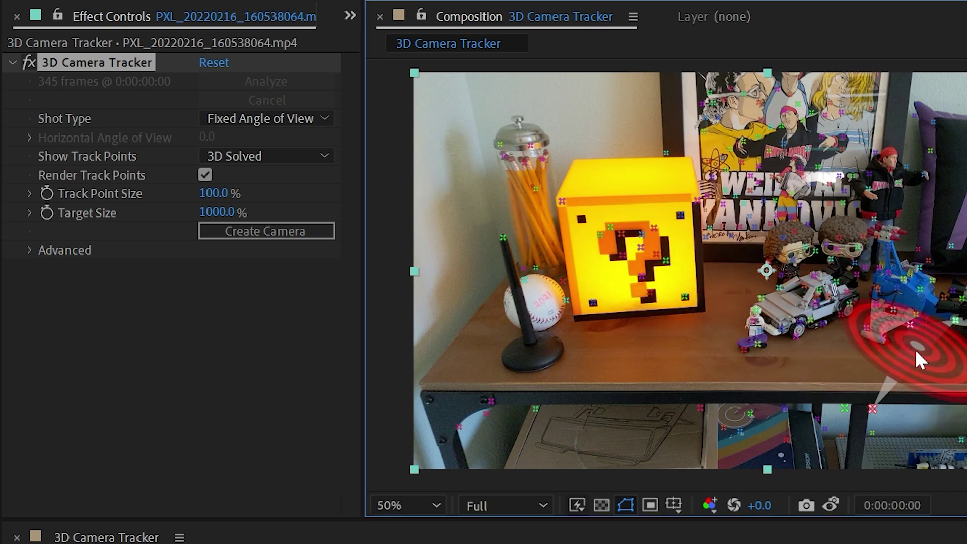
pyautogui.click(29, 250)
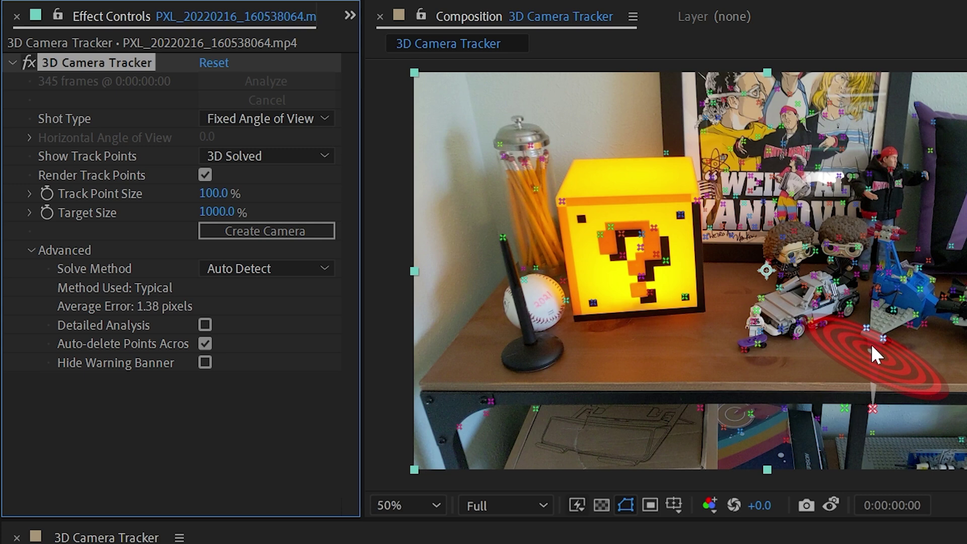
pyautogui.click(288, 268)
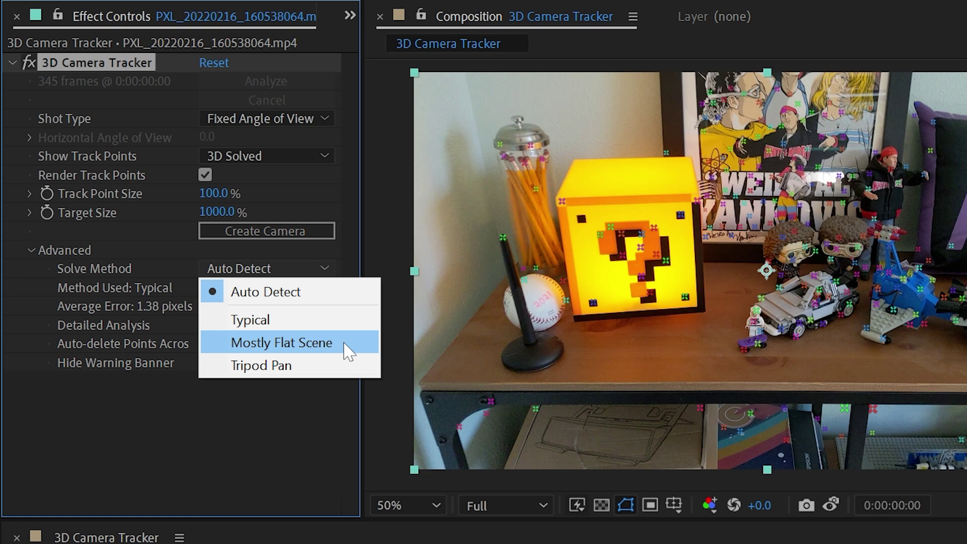
pyautogui.click(317, 321)
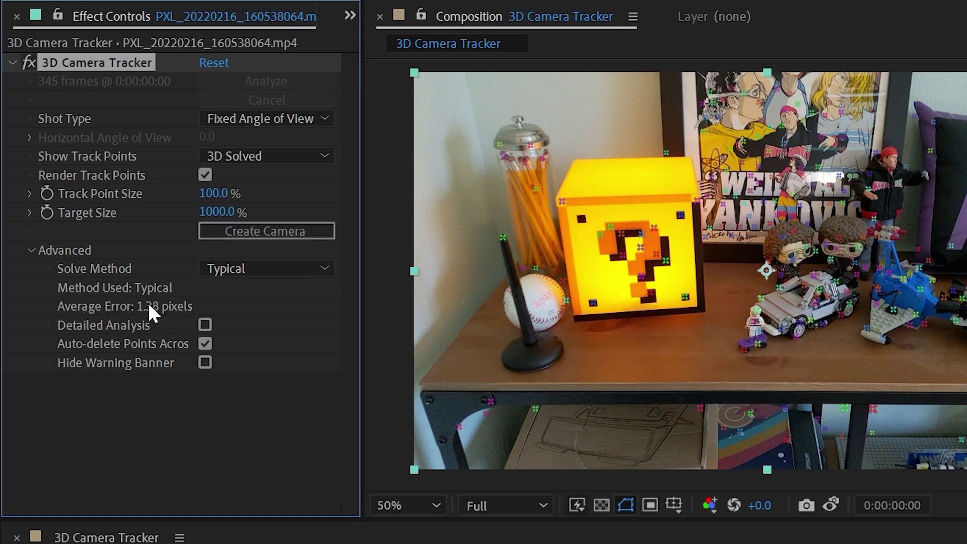
pyautogui.click(239, 267)
pyautogui.click(243, 286)
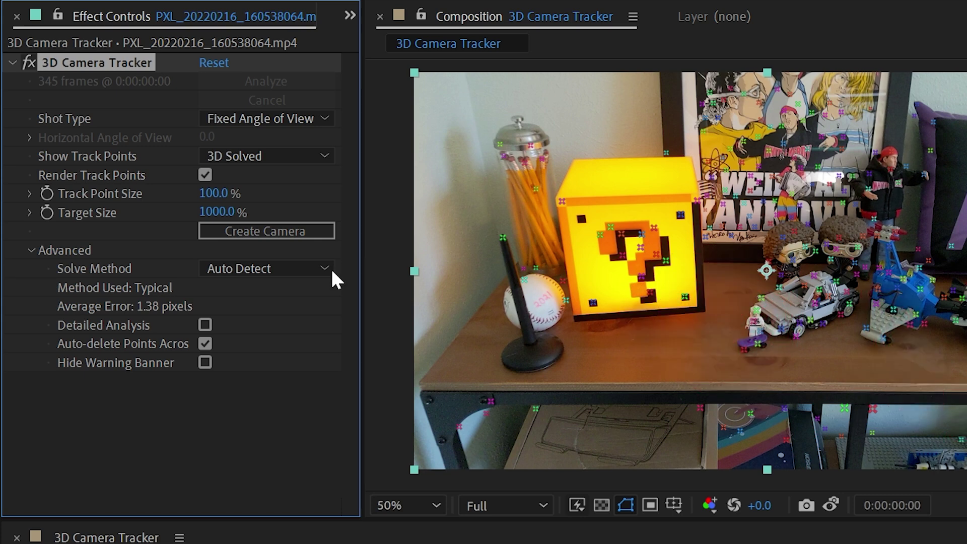
# Show the 3D Solved track points and play back the footage to check tracking
pyautogui.click(242, 155)
pyautogui.click(252, 176)
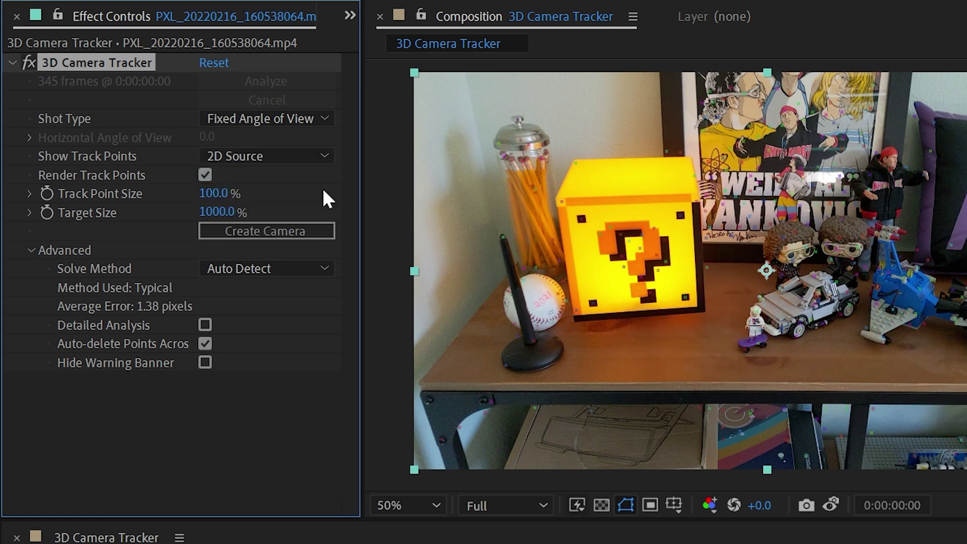
pyautogui.click(274, 157)
pyautogui.click(277, 200)
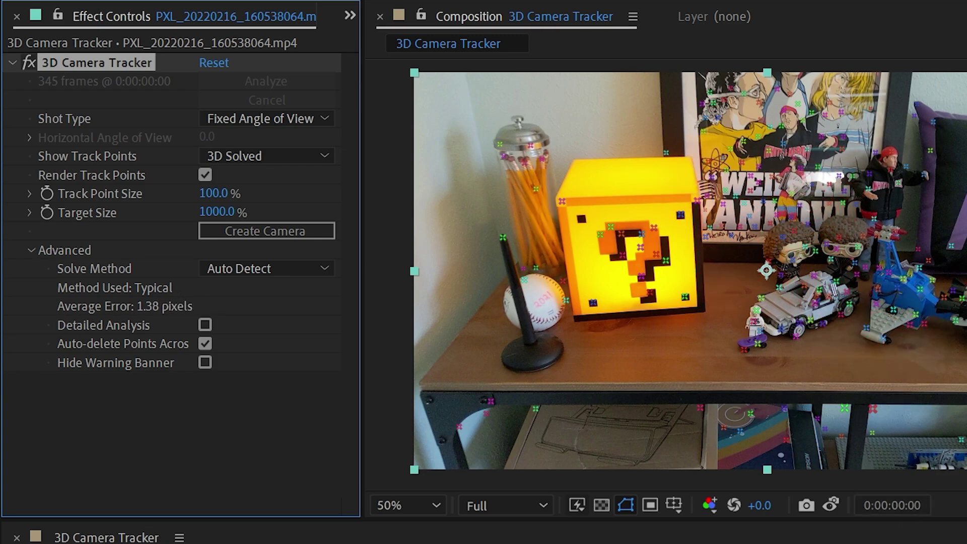
pyautogui.click(882, 539)
pyautogui.press('space')
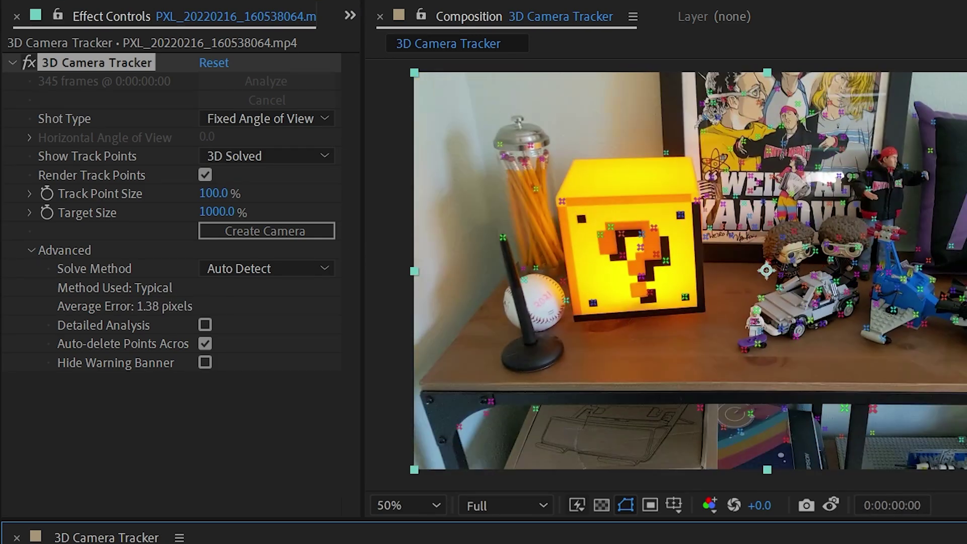
pyautogui.press('space')
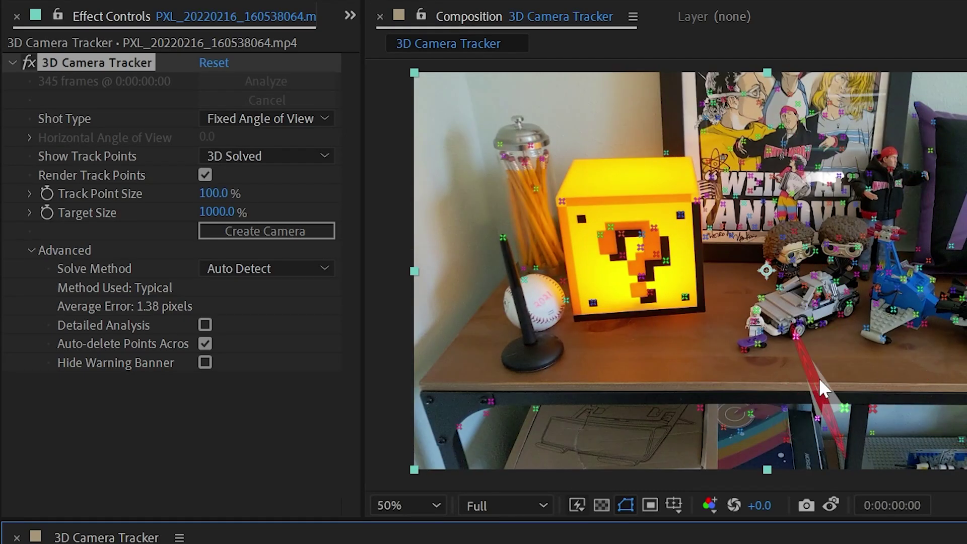
# Delete the stray track point above the box and select the question-block points
pyautogui.click(667, 152)
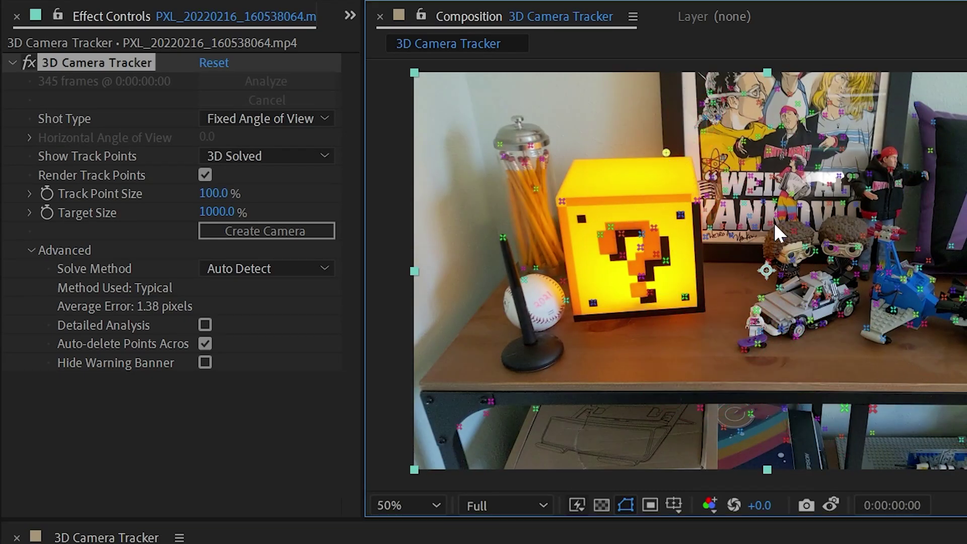
pyautogui.press('Delete')
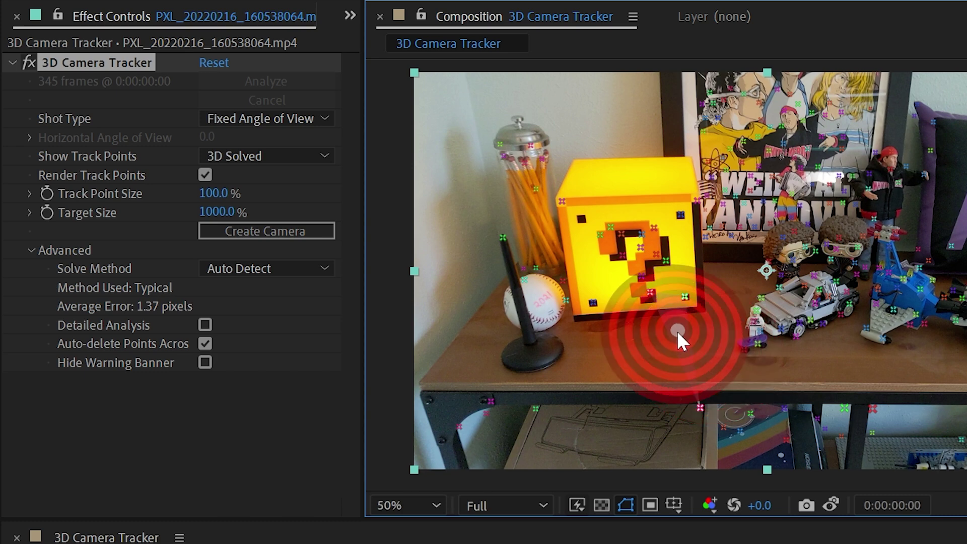
pyautogui.moveTo(598, 201); pyautogui.dragTo(680, 300)
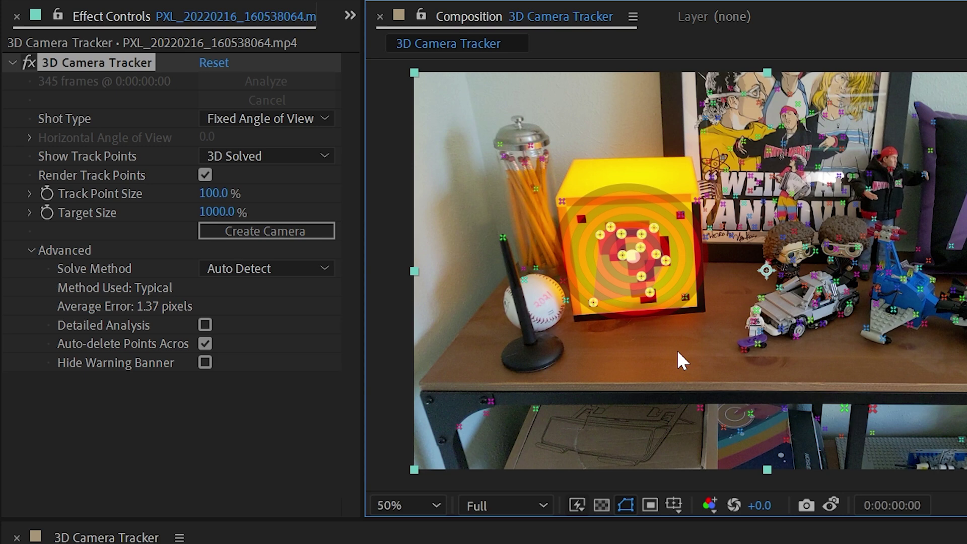
# Turn on Detailed Analysis to re-solve the camera, reaching 1.37 pixels Average Error
pyautogui.click(102, 328)
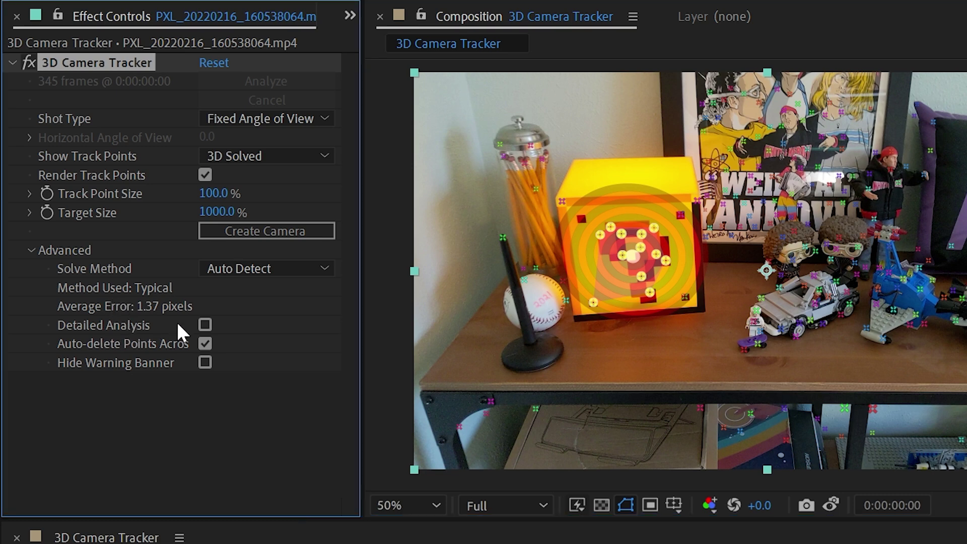
pyautogui.click(204, 325)
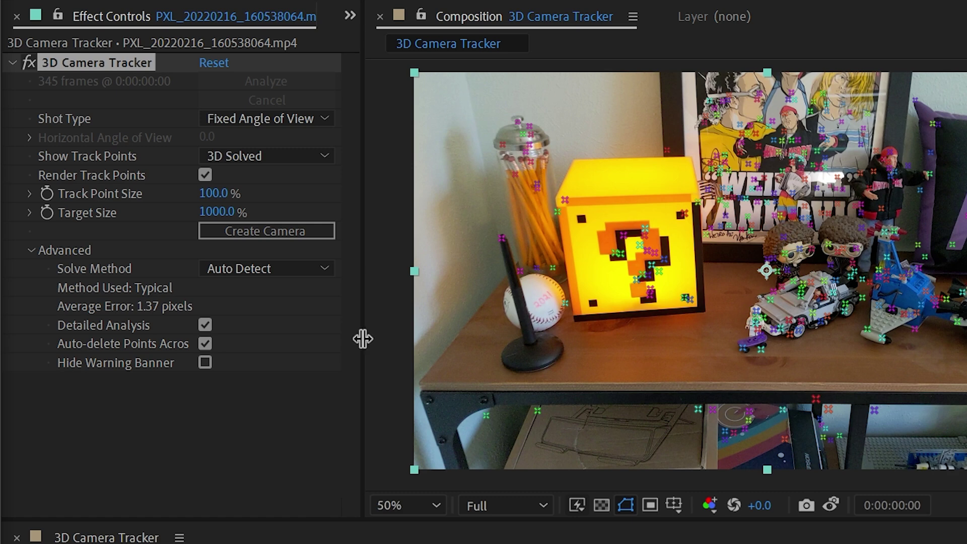
pyautogui.moveTo(362, 338); pyautogui.dragTo(330, 337)
pyautogui.click(401, 396)
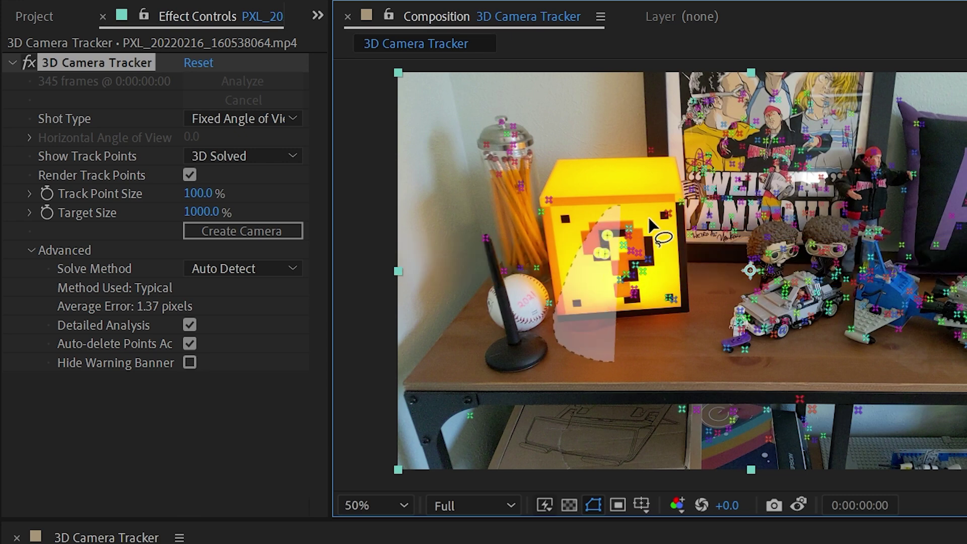
# Toggle Hide Warning Banner on and off while the camera solve completes
pyautogui.click(190, 362)
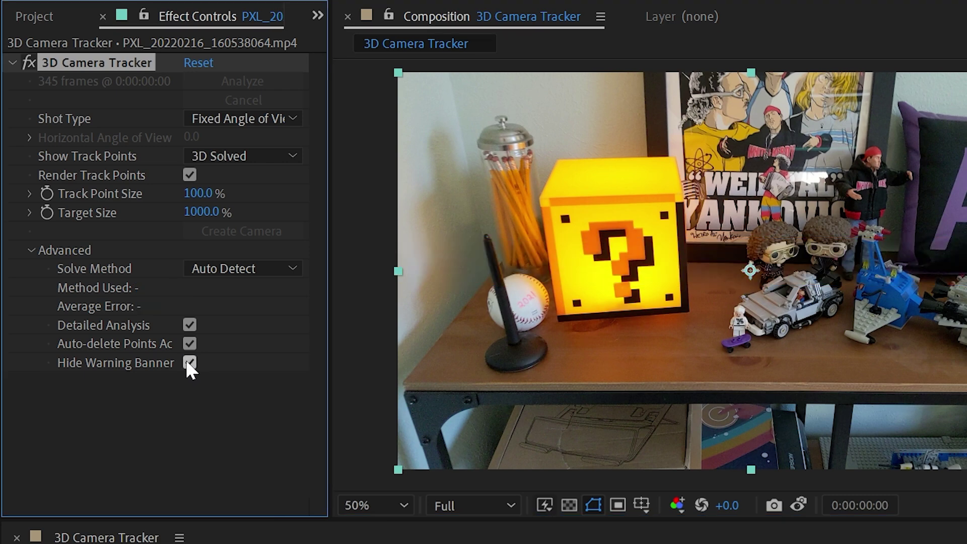
pyautogui.click(189, 362)
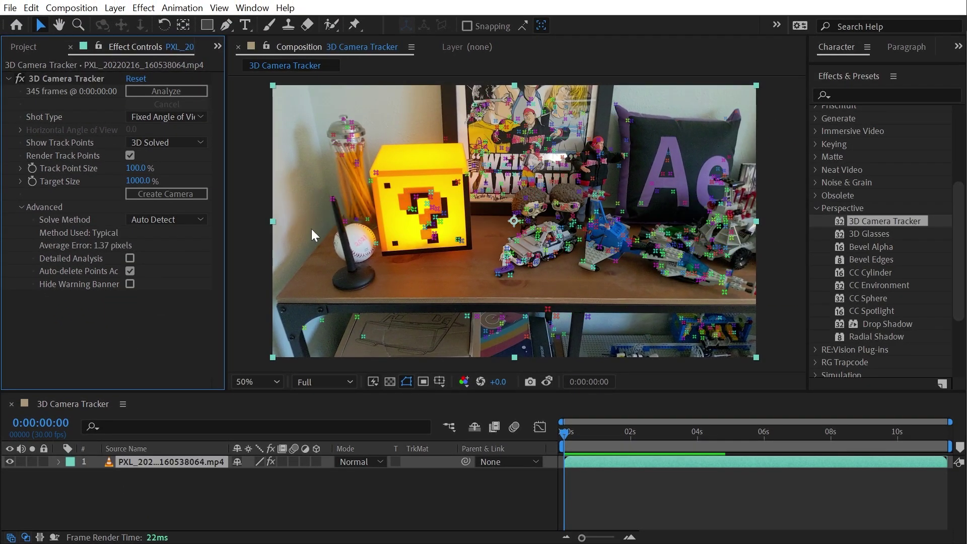
# Collapse Advanced and scrub through the first second of footage to review tracking
pyautogui.click(20, 207)
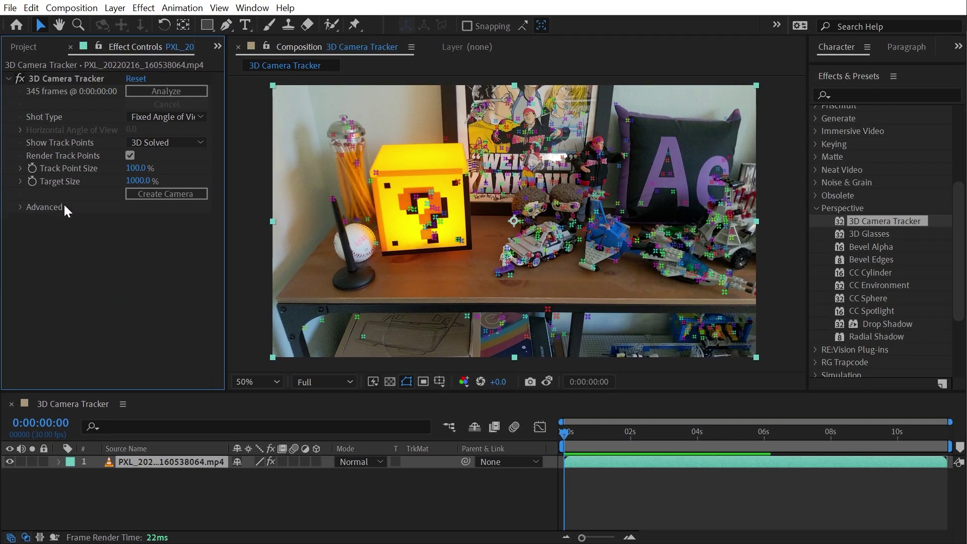
pyautogui.click(499, 285)
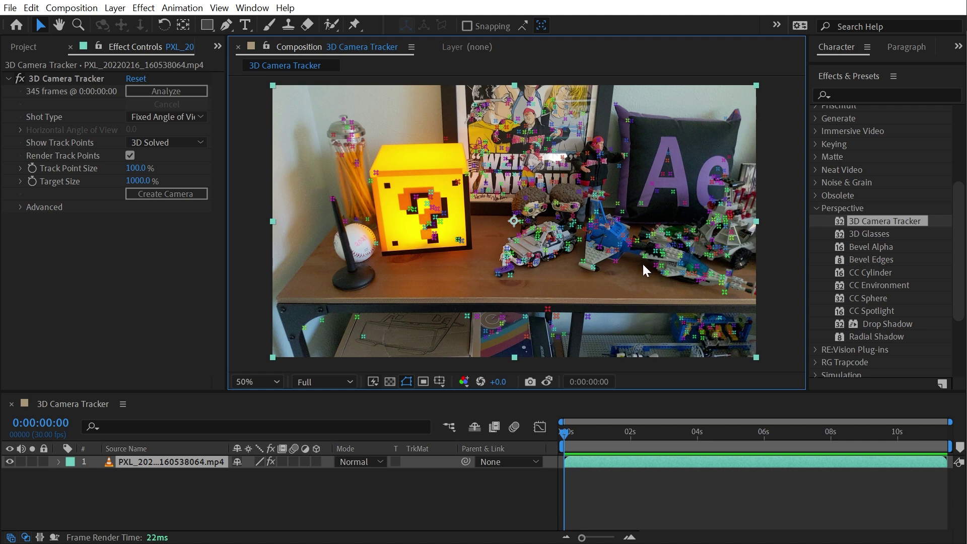
pyautogui.moveTo(606, 431); pyautogui.dragTo(567, 448)
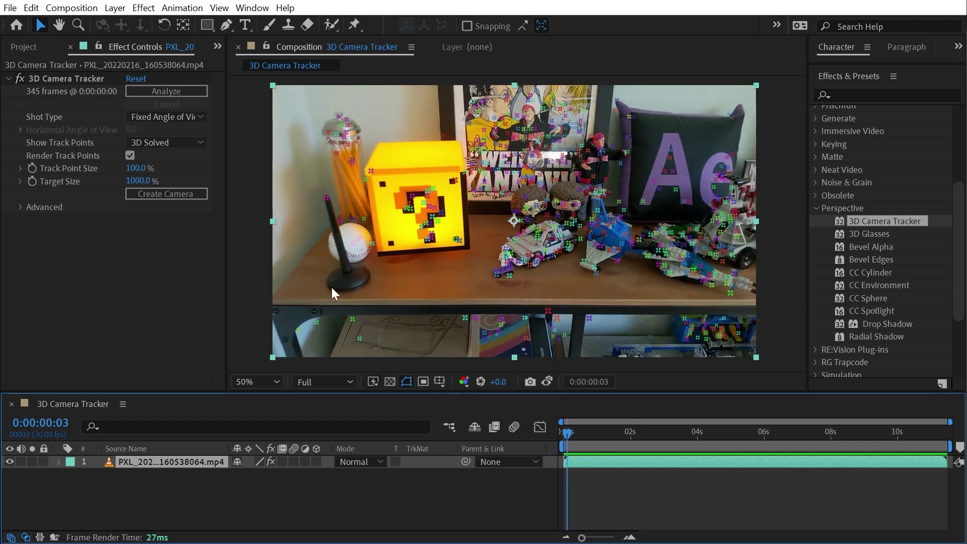
pyautogui.moveTo(580, 436)
pyautogui.mouseDown()
pyautogui.moveTo(596, 436)
pyautogui.moveTo(576, 436)
pyautogui.mouseUp()
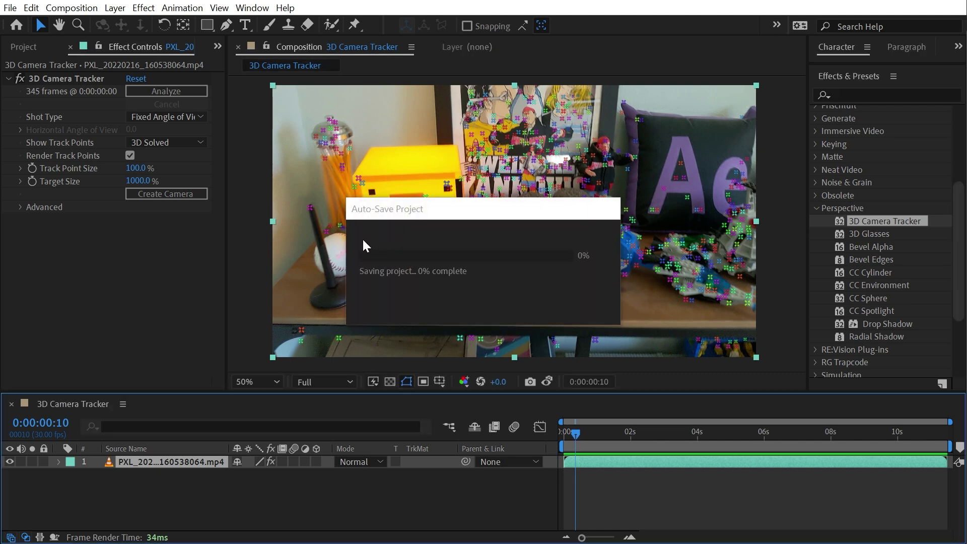
# Zoom in on the pen and baseball and select the track point near the baseball
pyautogui.press('.')
pyautogui.press('.')
pyautogui.moveTo(313, 248); pyautogui.dragTo(516, 214)
pyautogui.press('v')
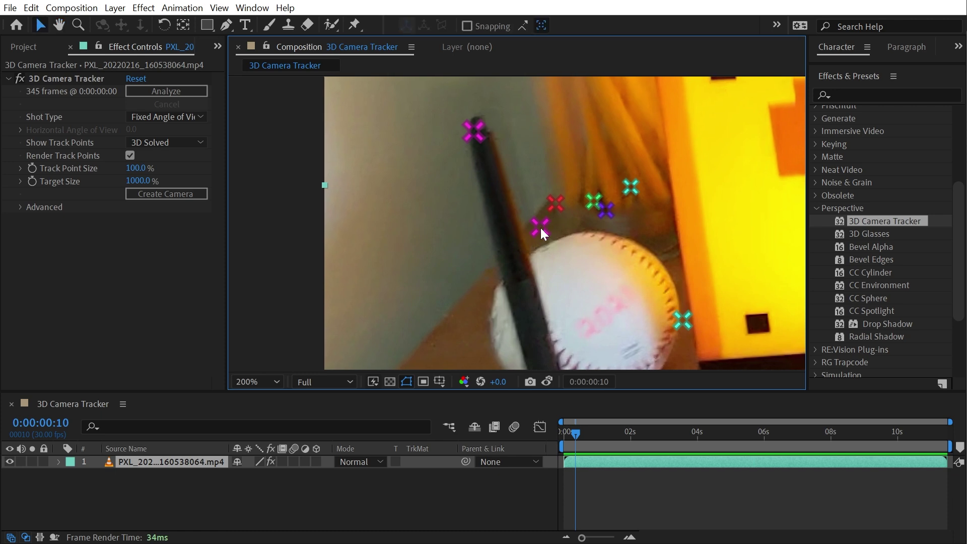
pyautogui.click(542, 230)
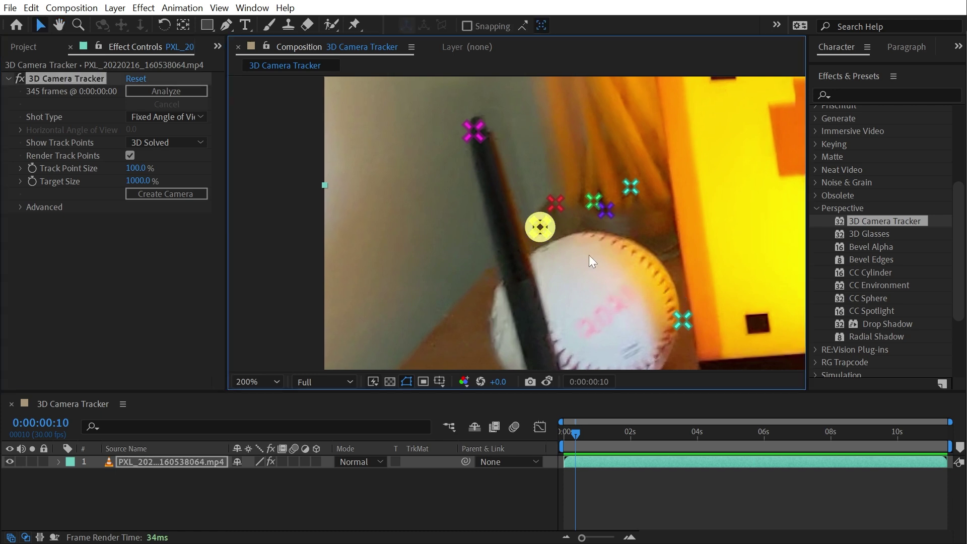
# Lasso two shelf-top track points beside the lego spaceship, then zoom back to 100%
pyautogui.press(',')
pyautogui.press(',')
pyautogui.moveTo(656, 249); pyautogui.dragTo(518, 259)
pyautogui.scroll(1, 585, 264)
pyautogui.scroll(1, 588, 282)
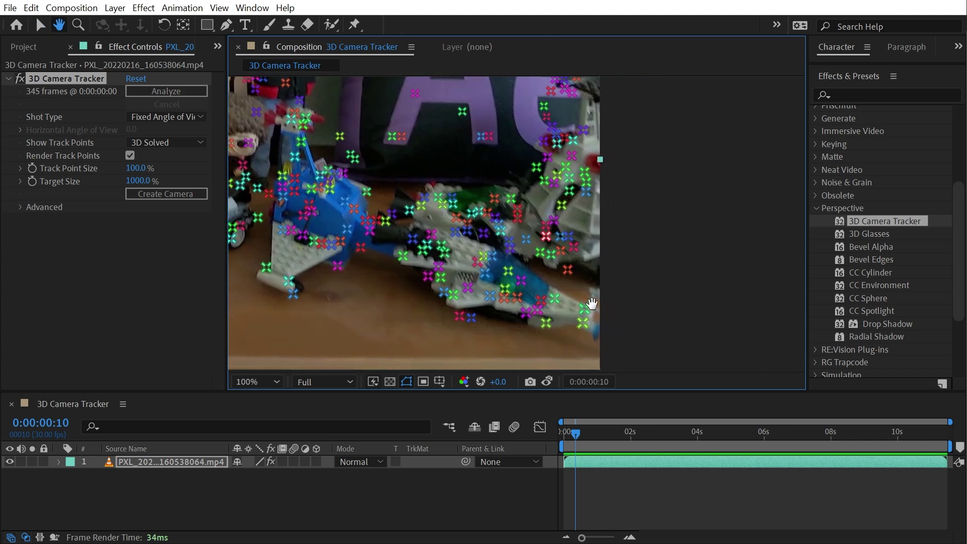
pyautogui.scroll(1, 579, 324)
pyautogui.scroll(-1, 590, 324)
pyautogui.moveTo(529, 271); pyautogui.dragTo(530, 283)
pyautogui.scroll(1, 554, 278)
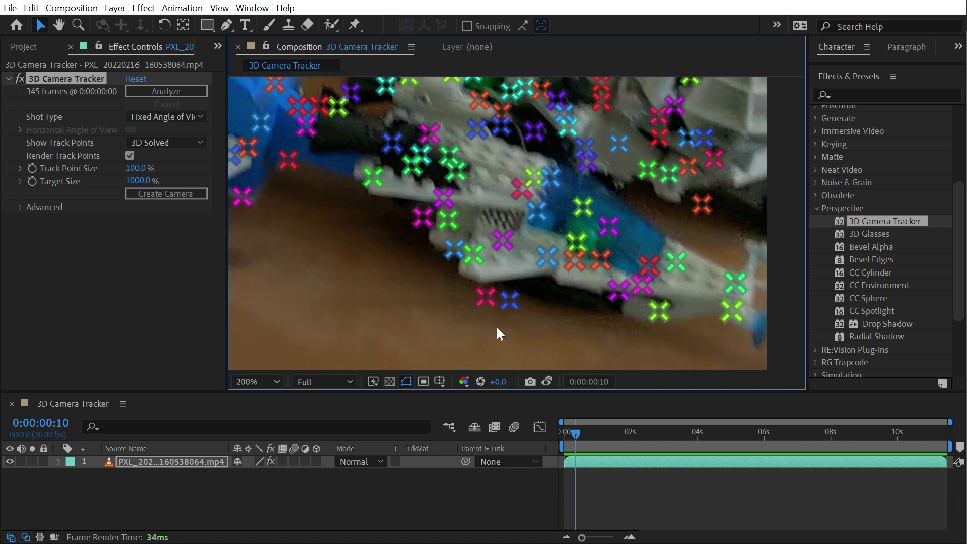
pyautogui.moveTo(495, 327)
pyautogui.mouseDown()
pyautogui.moveTo(459, 312)
pyautogui.moveTo(461, 281)
pyautogui.moveTo(486, 270)
pyautogui.moveTo(523, 275)
pyautogui.moveTo(542, 302)
pyautogui.moveTo(538, 327)
pyautogui.moveTo(484, 330)
pyautogui.mouseUp()
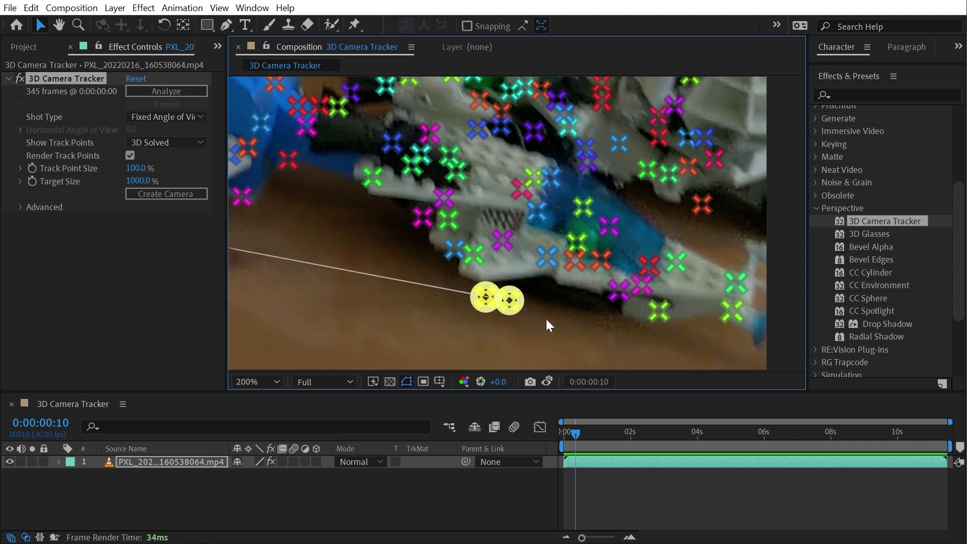
pyautogui.press(',')
pyautogui.moveTo(301, 186); pyautogui.dragTo(536, 295)
pyautogui.press('v')
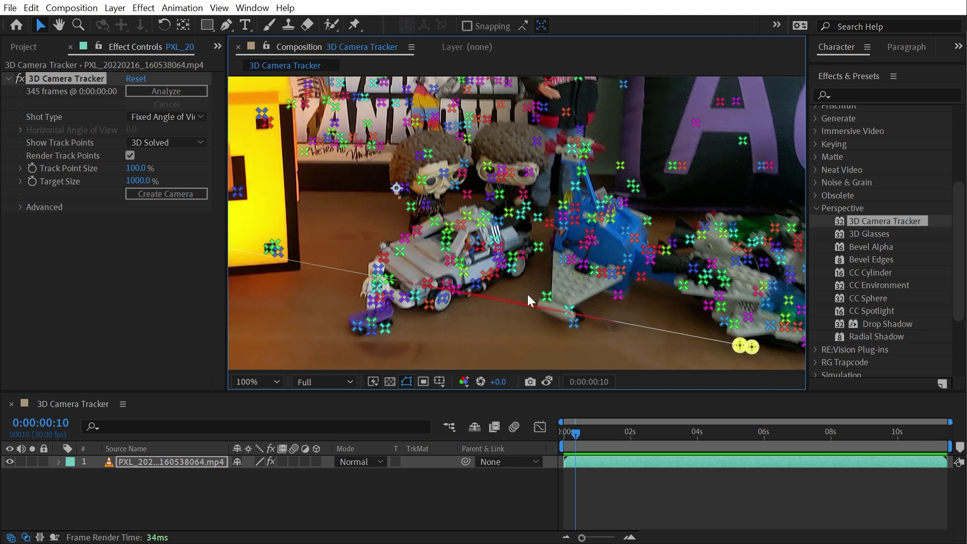
# Add track points near the figures, two on the shelf, and one near the baseball
pyautogui.keyDown('shift'); pyautogui.click(467, 196); pyautogui.keyUp('shift')
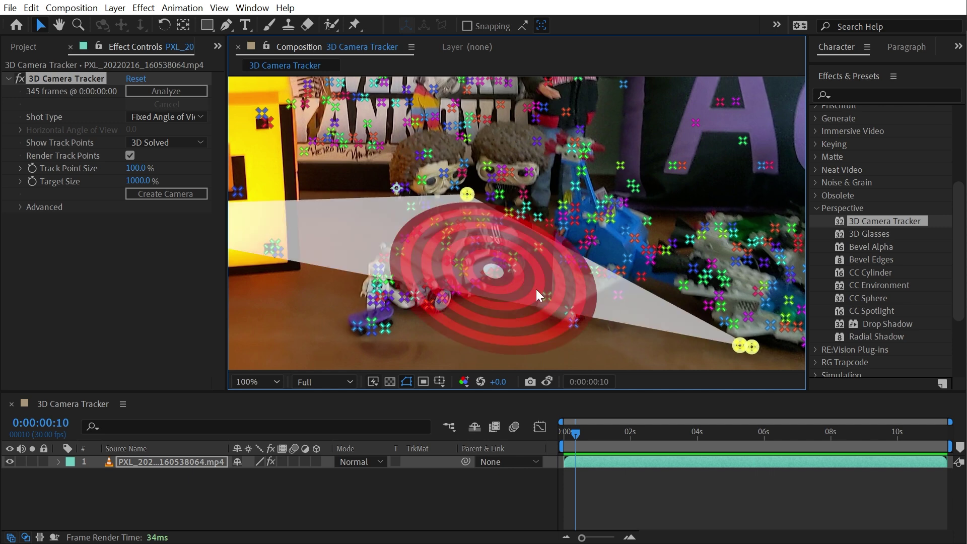
pyautogui.scroll(-2, 535, 289)
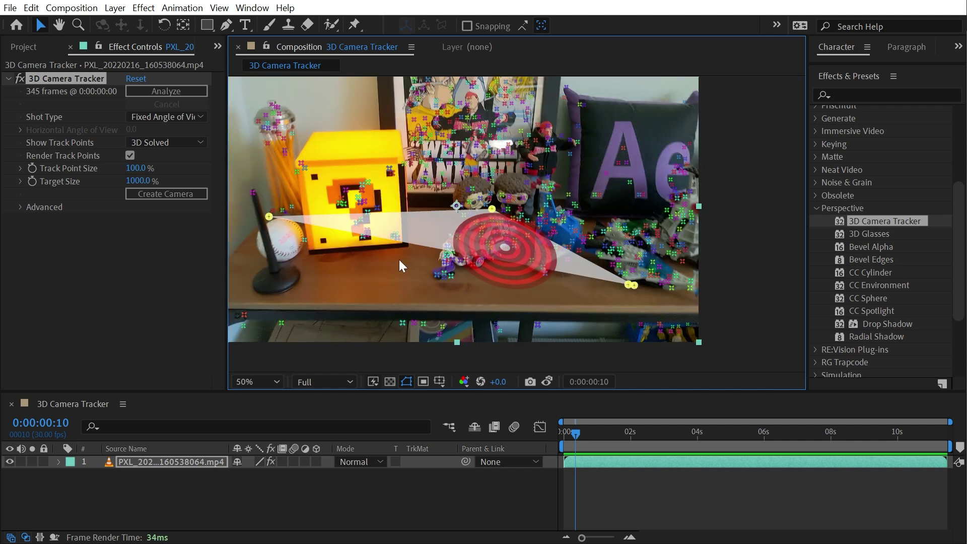
pyautogui.scroll(2, 537, 273)
pyautogui.scroll(-2, 537, 273)
pyautogui.scroll(2, 509, 248)
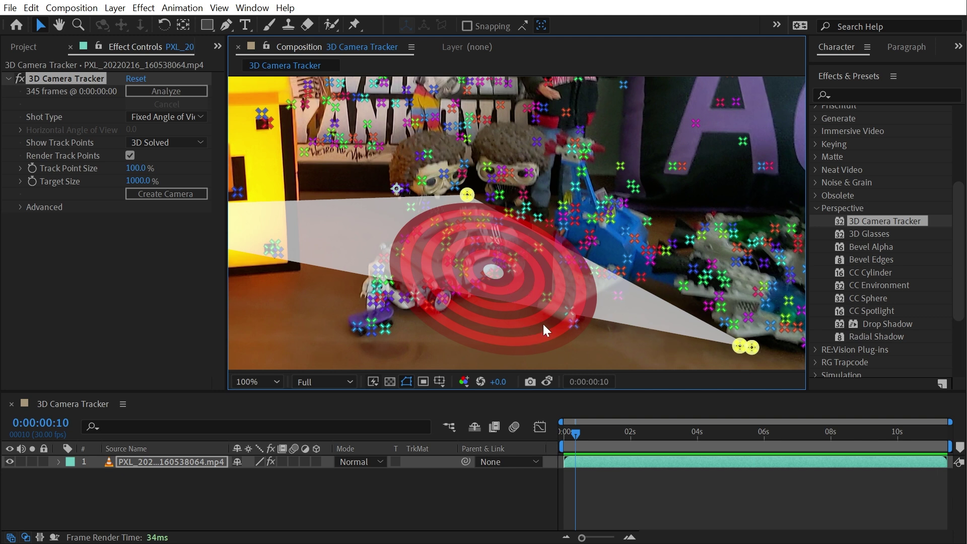
pyautogui.scroll(-2, 543, 324)
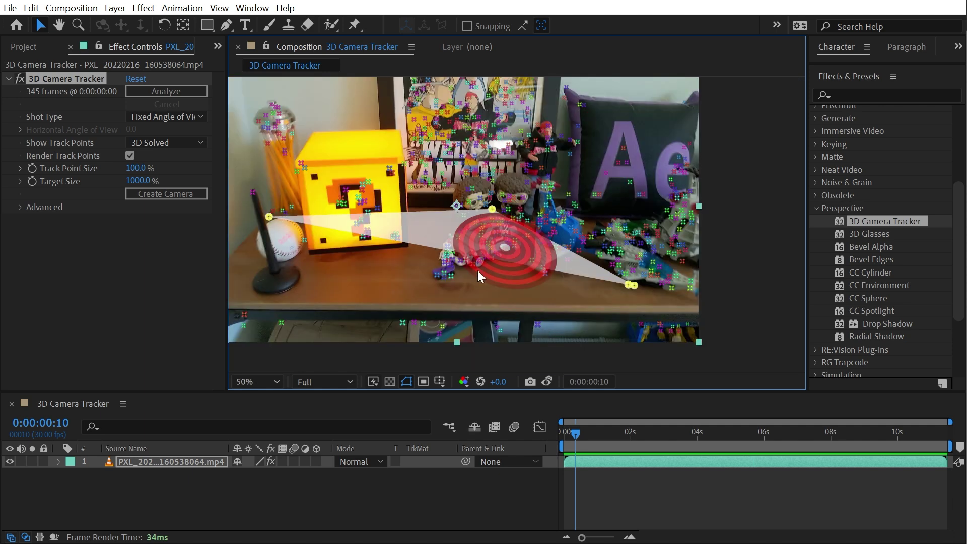
pyautogui.scroll(2, 477, 270)
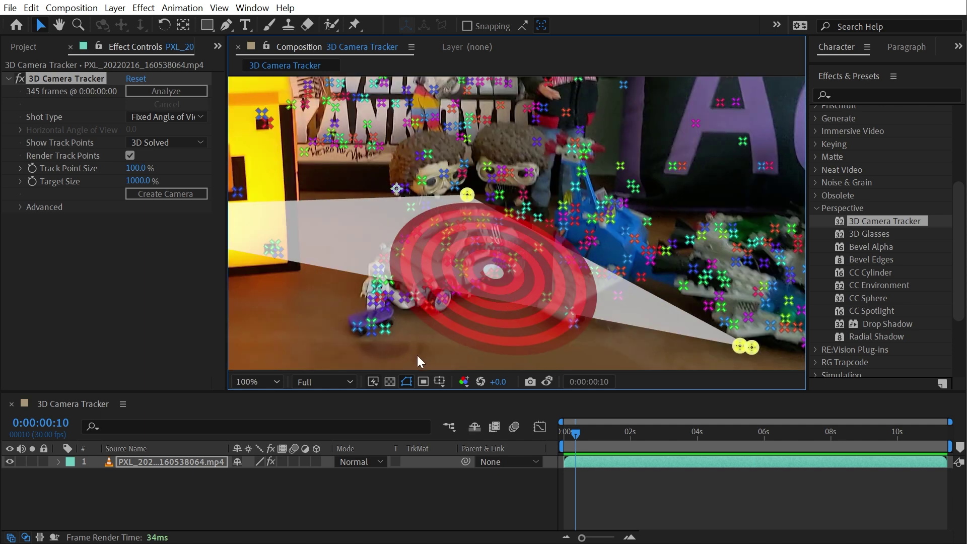
pyautogui.keyDown('shift'); pyautogui.click(386, 331); pyautogui.keyUp('shift')
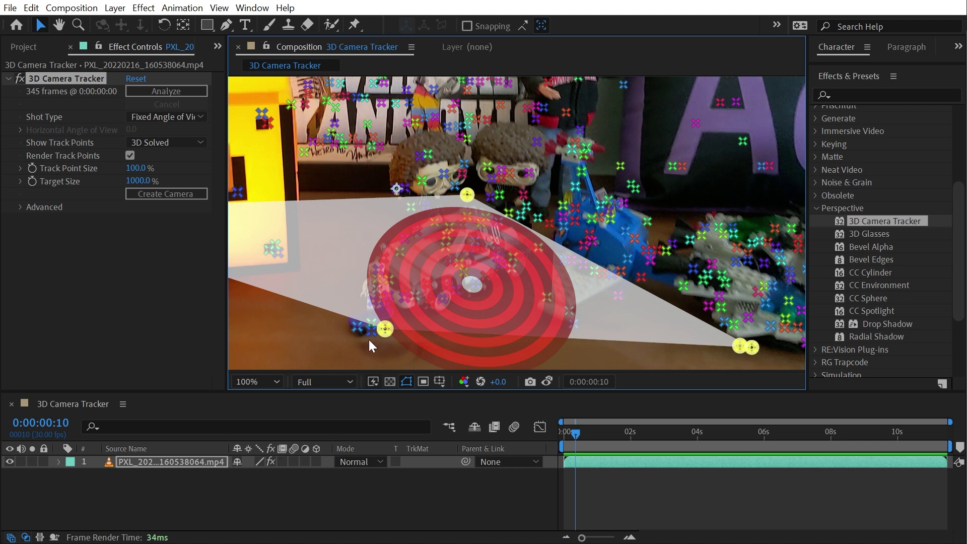
pyautogui.keyDown('shift'); pyautogui.click(372, 335); pyautogui.keyUp('shift')
pyautogui.moveTo(534, 309); pyautogui.dragTo(682, 313)
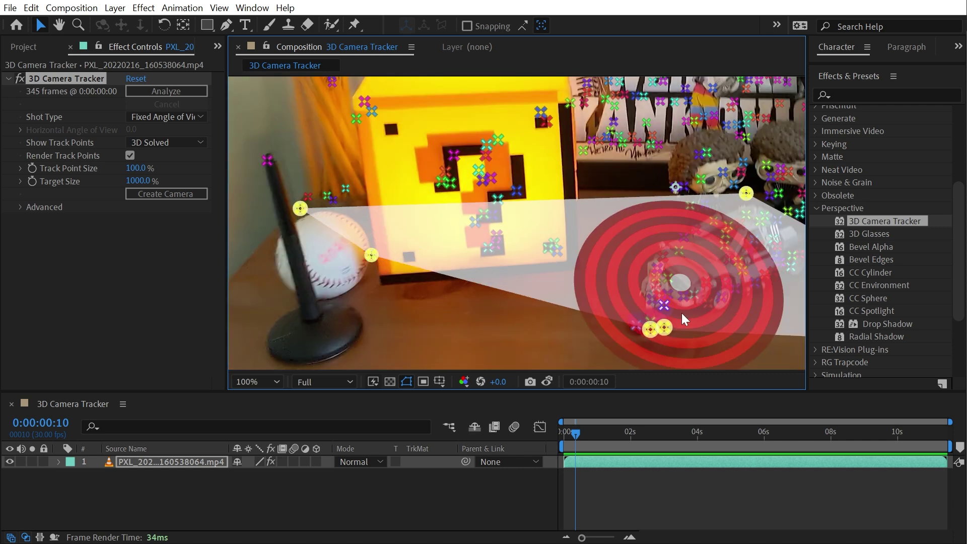
pyautogui.keyDown('shift'); pyautogui.click(312, 200); pyautogui.keyUp('shift')
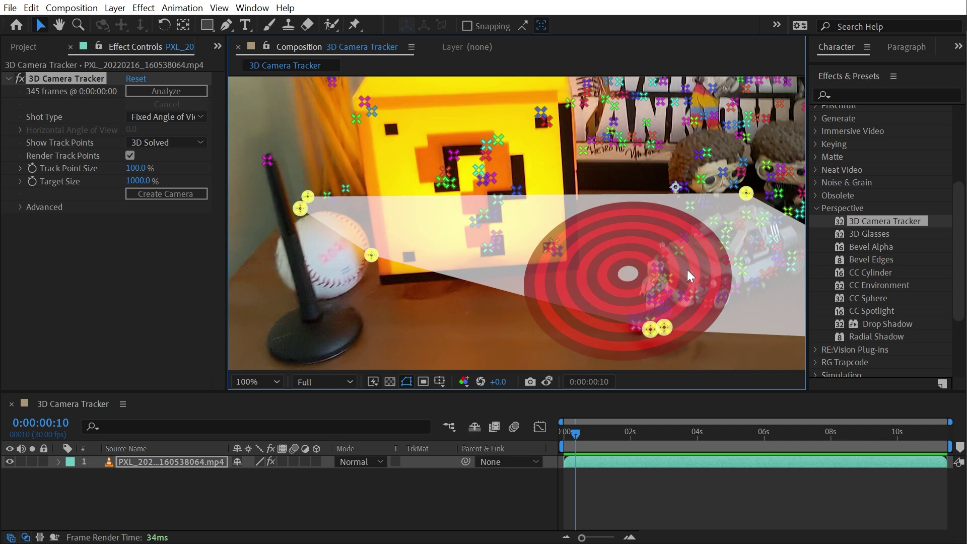
# Pan the view across the Lego ships and scrub the footage to frame 7
pyautogui.scroll(-2, 687, 270)
pyautogui.press('h')
pyautogui.moveTo(697, 271); pyautogui.dragTo(596, 236)
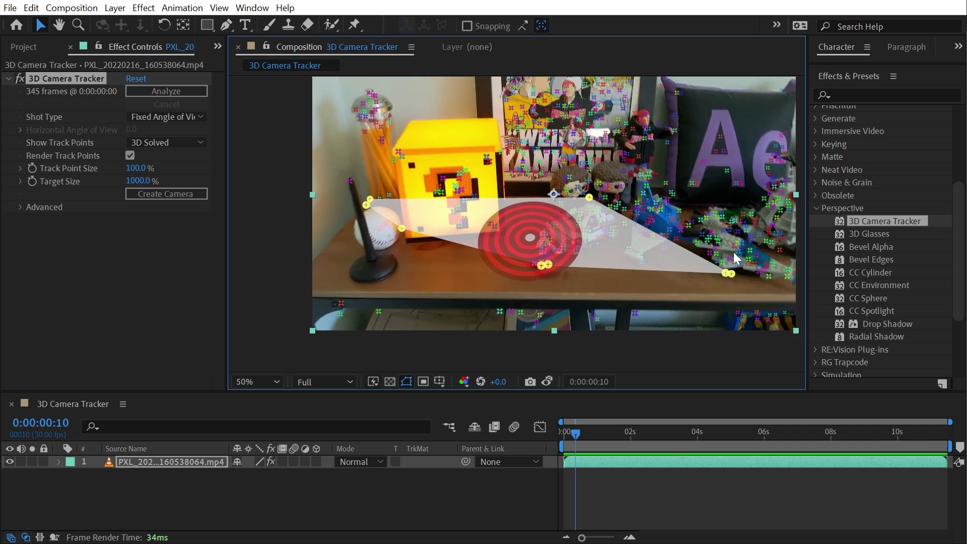
pyautogui.scroll(2, 516, 257)
pyautogui.moveTo(655, 241); pyautogui.dragTo(407, 209)
pyautogui.moveTo(575, 426); pyautogui.dragTo(565, 425)
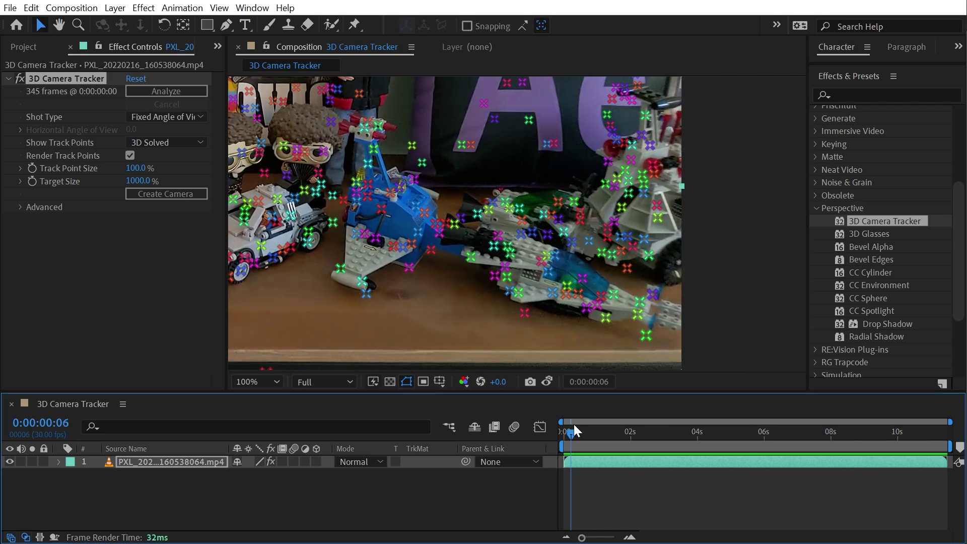
pyautogui.moveTo(335, 209); pyautogui.dragTo(765, 181)
pyautogui.press('v')
pyautogui.scroll(-2, 618, 229)
pyautogui.scroll(2, 600, 246)
pyautogui.scroll(-2, 600, 246)
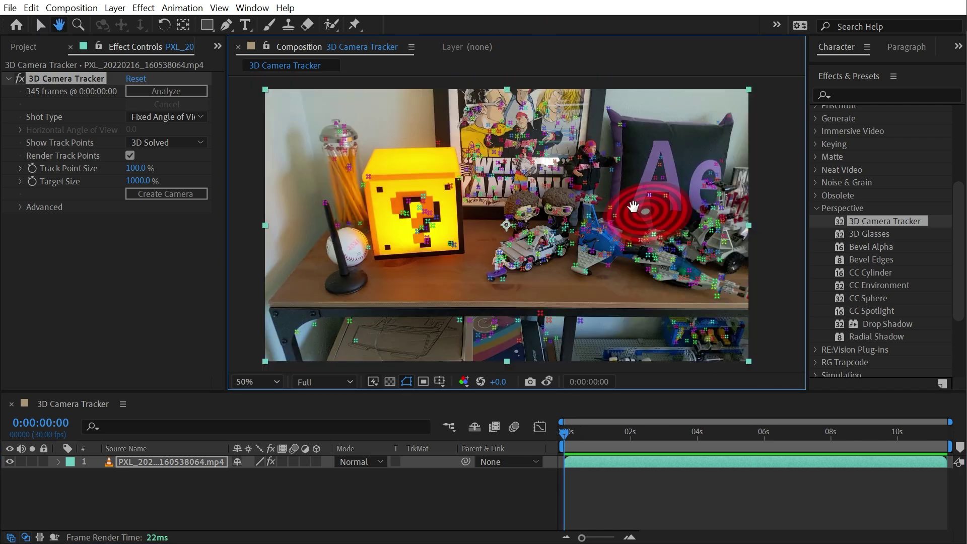
pyautogui.moveTo(569, 438); pyautogui.dragTo(575, 439)
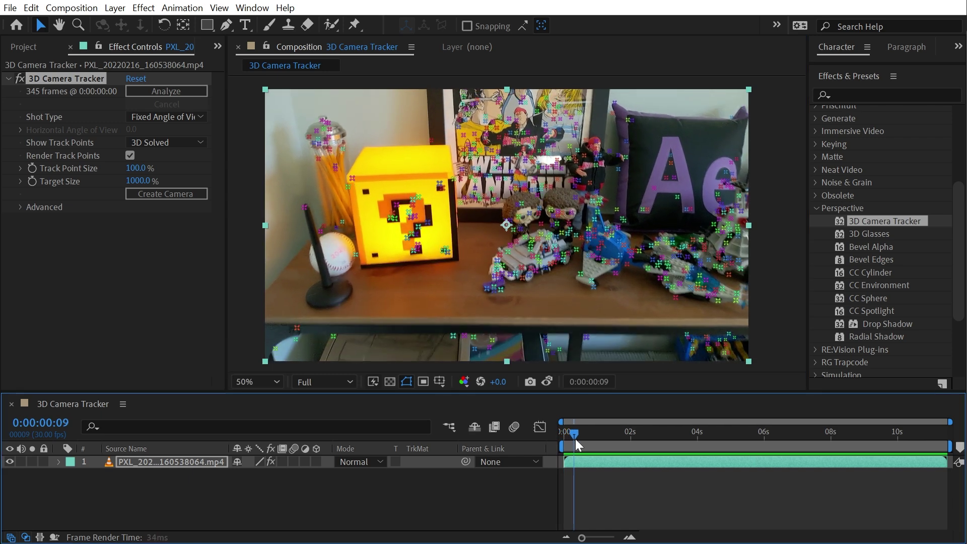
# Select six shelf-top track points, including two beside the baseball, so the target lies flat
pyautogui.click(301, 320)
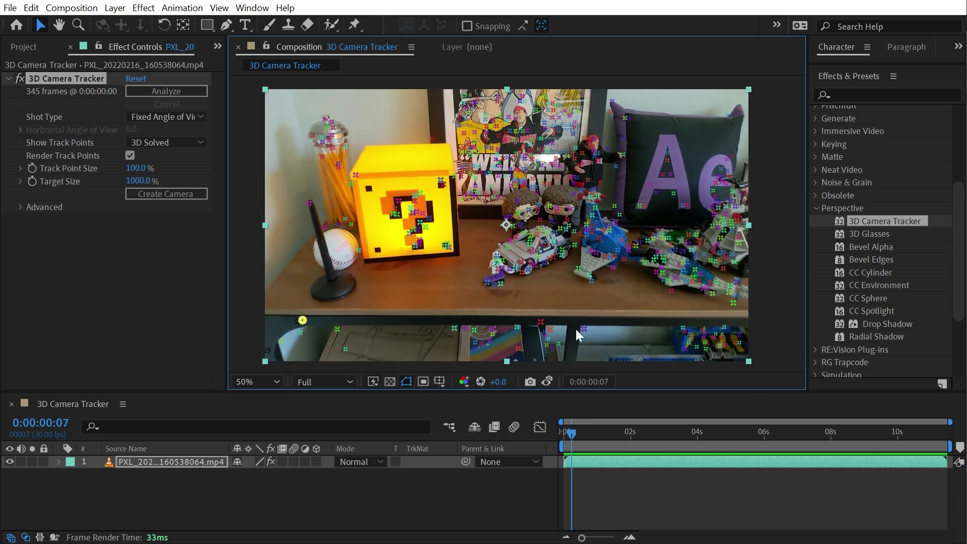
pyautogui.keyDown('shift'); pyautogui.click(671, 292); pyautogui.keyUp('shift')
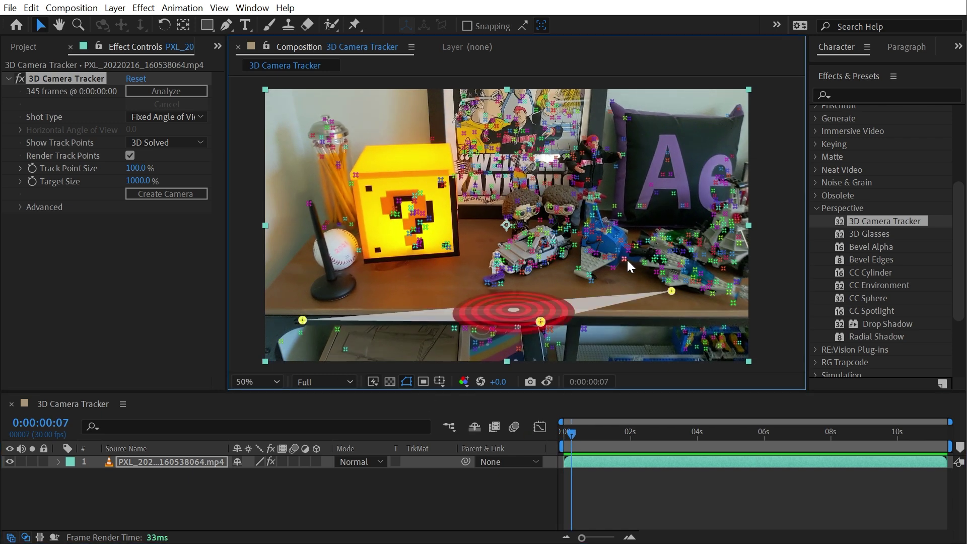
pyautogui.keyDown('shift'); pyautogui.click(616, 222); pyautogui.keyUp('shift')
pyautogui.keyDown('shift'); pyautogui.click(326, 223); pyautogui.keyUp('shift')
pyautogui.keyDown('shift'); pyautogui.click(323, 227); pyautogui.keyUp('shift')
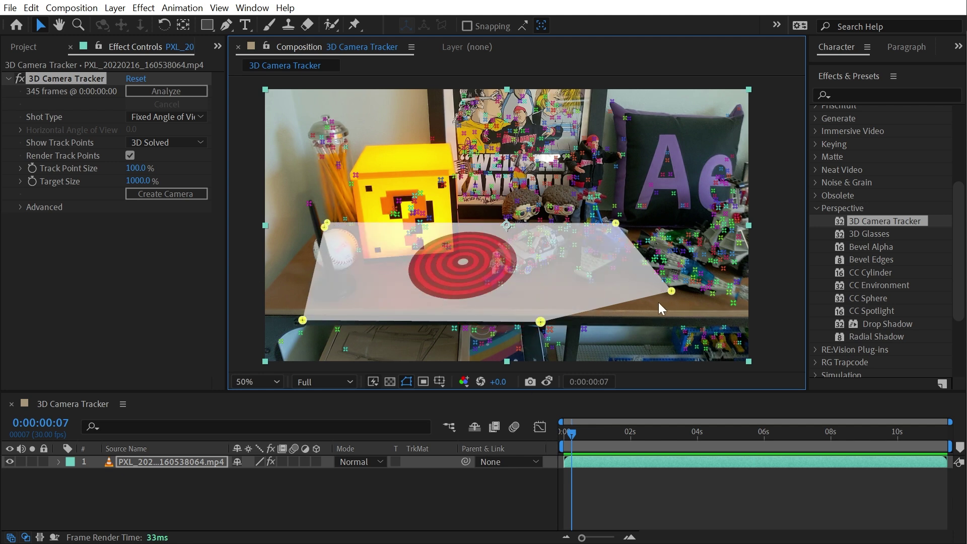
pyautogui.keyDown('shift'); pyautogui.click(733, 303); pyautogui.keyUp('shift')
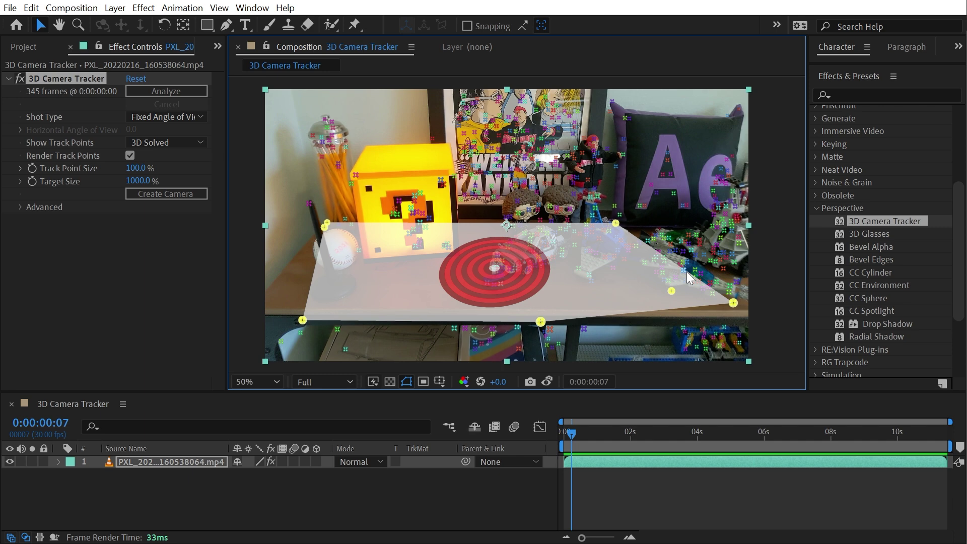
# Set the selected shelf-top tracker target as the scene's ground plane and origin
pyautogui.rightClick(494, 268)
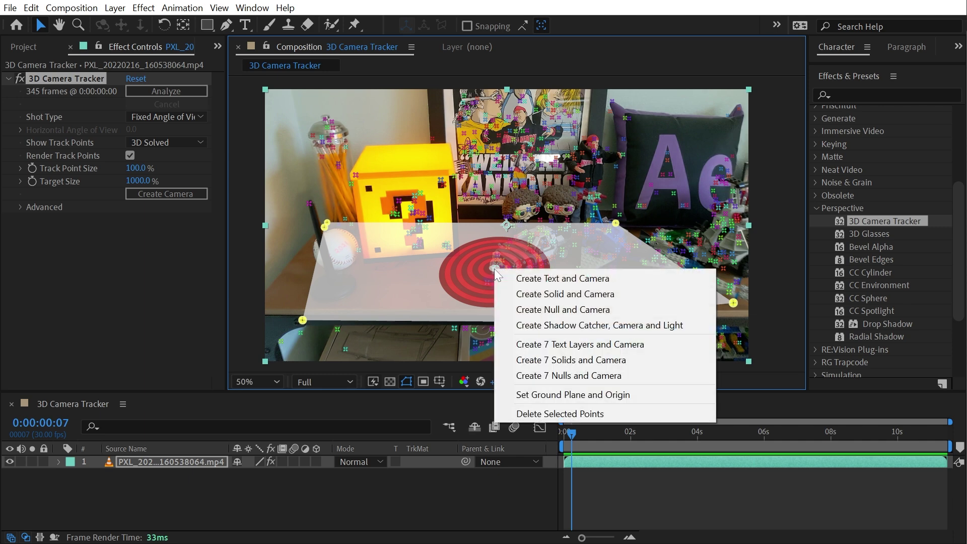
pyautogui.click(625, 397)
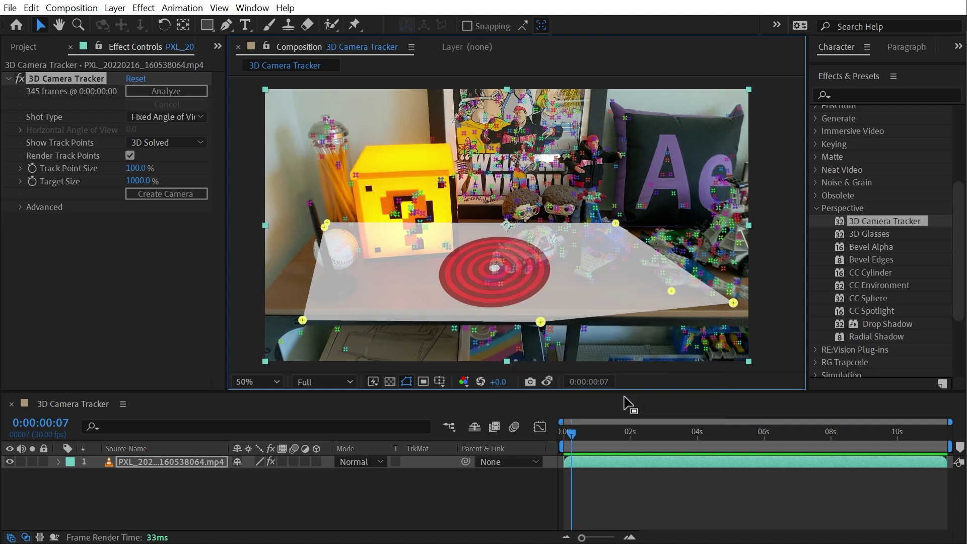
# Bring up the shelf tracker target's options again to add a null and camera
pyautogui.rightClick(491, 268)
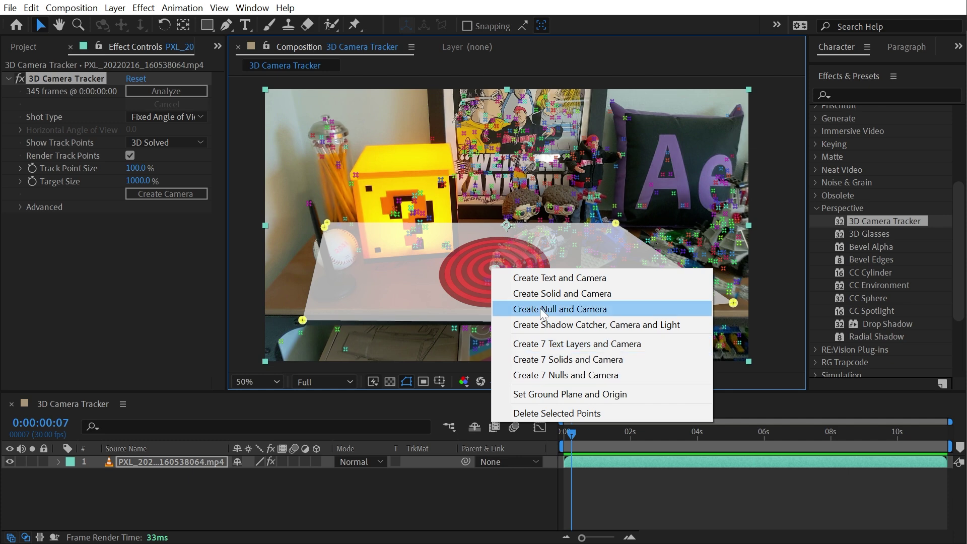
# Create the tracked null and camera, rename the null Origin, and move the camera to the top
pyautogui.click(557, 314)
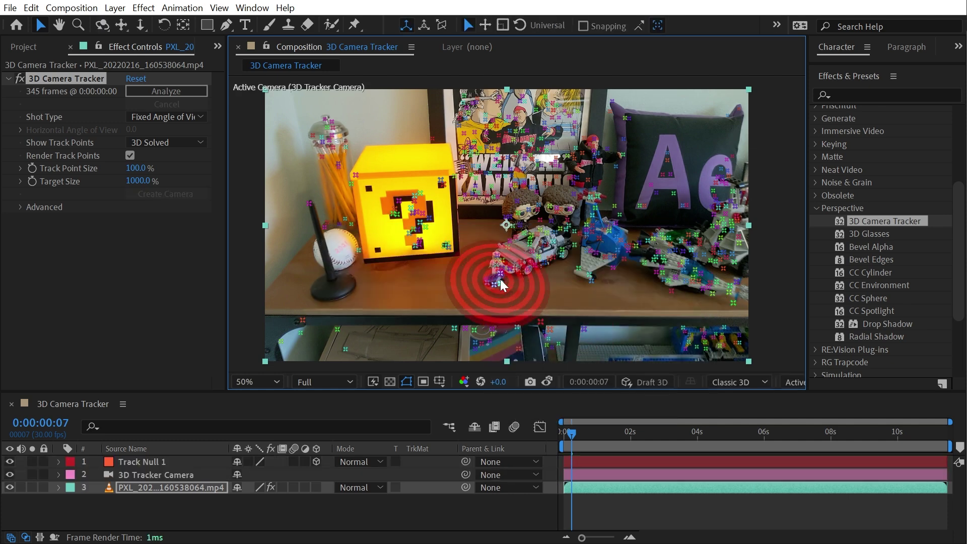
pyautogui.moveTo(500, 279); pyautogui.dragTo(412, 283)
pyautogui.click(138, 463)
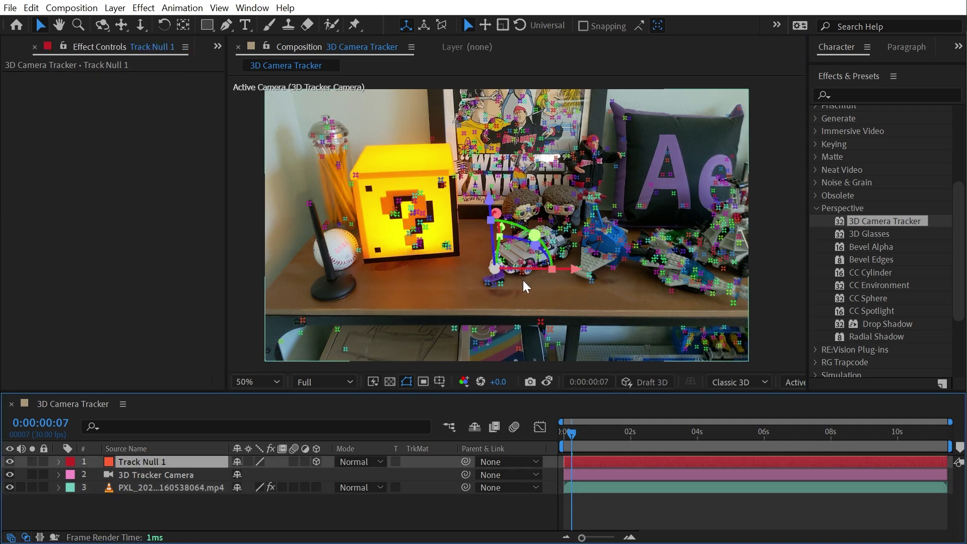
pyautogui.press('Return')
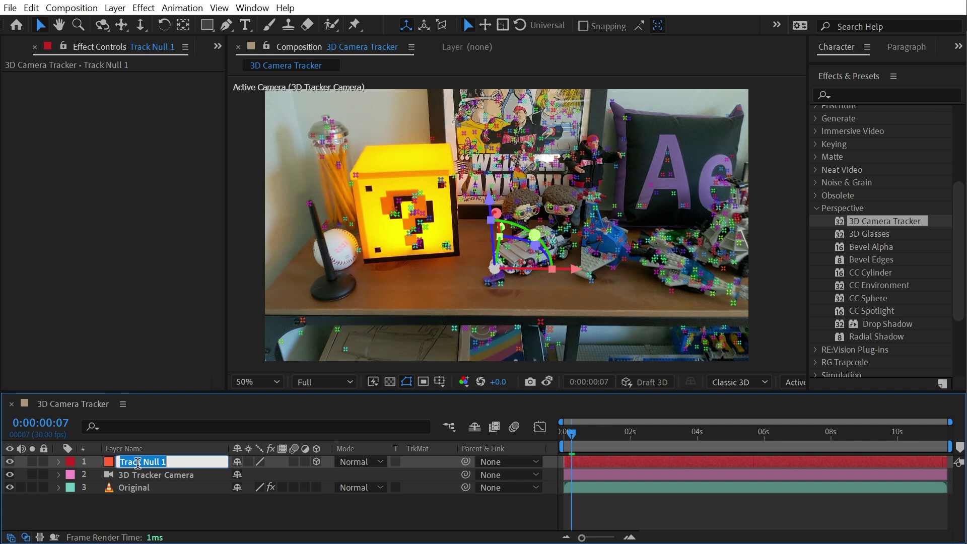
pyautogui.write('Orgin')
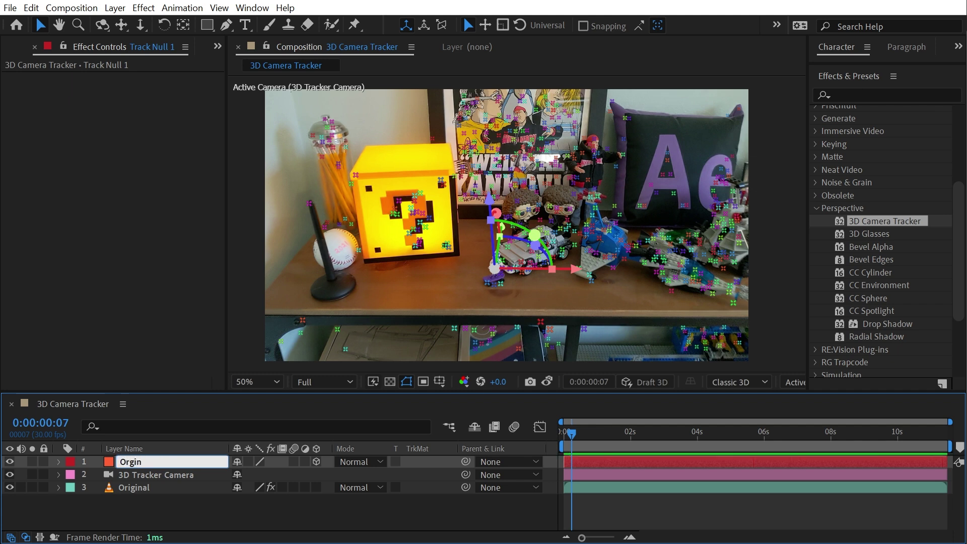
pyautogui.write('i')
pyautogui.press('Return')
pyautogui.moveTo(151, 471); pyautogui.dragTo(154, 459)
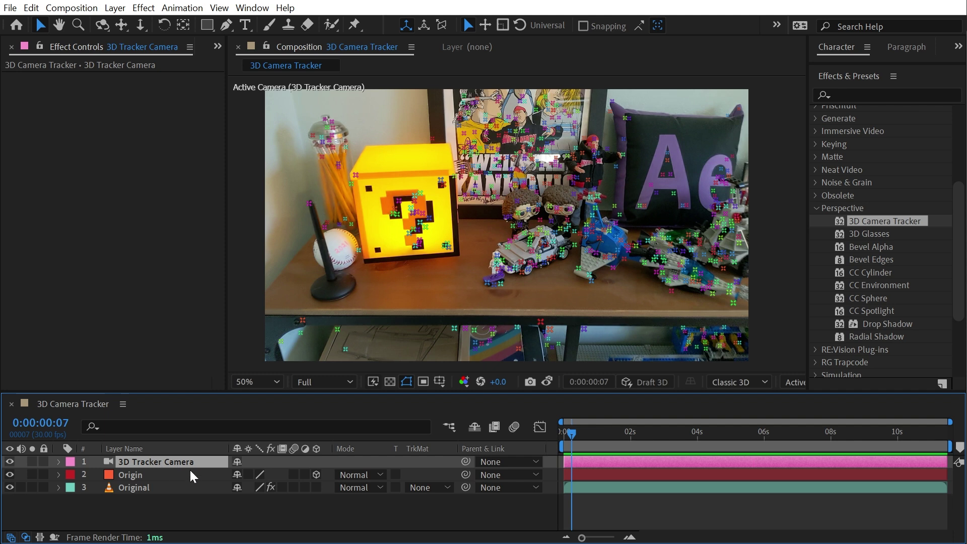
pyautogui.click(790, 383)
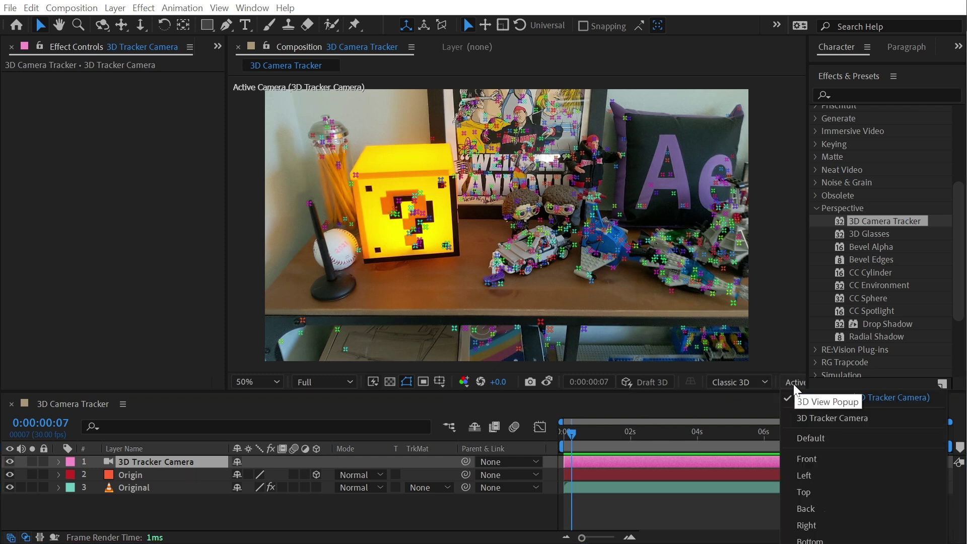
pyautogui.click(829, 475)
pyautogui.press('c')
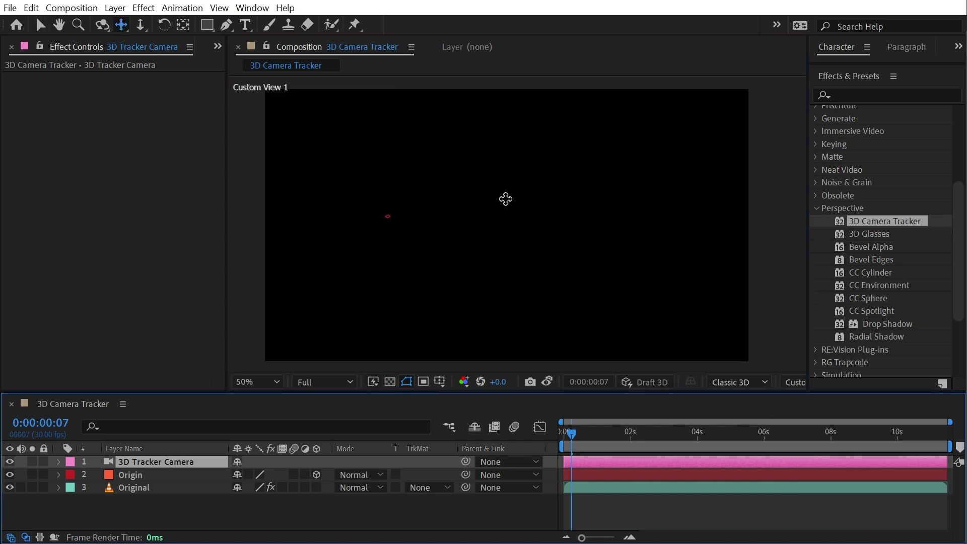
pyautogui.moveTo(505, 199); pyautogui.dragTo(425, 296)
pyautogui.press('c')
pyautogui.press('c')
pyautogui.press('c')
pyautogui.press('v')
pyautogui.click(147, 462)
pyautogui.moveTo(573, 433); pyautogui.dragTo(691, 434)
pyautogui.press('c')
pyautogui.moveTo(559, 211); pyautogui.dragTo(453, 216)
pyautogui.moveTo(611, 433)
pyautogui.mouseDown()
pyautogui.moveTo(565, 433)
pyautogui.moveTo(610, 434)
pyautogui.mouseUp()
pyautogui.click(794, 382)
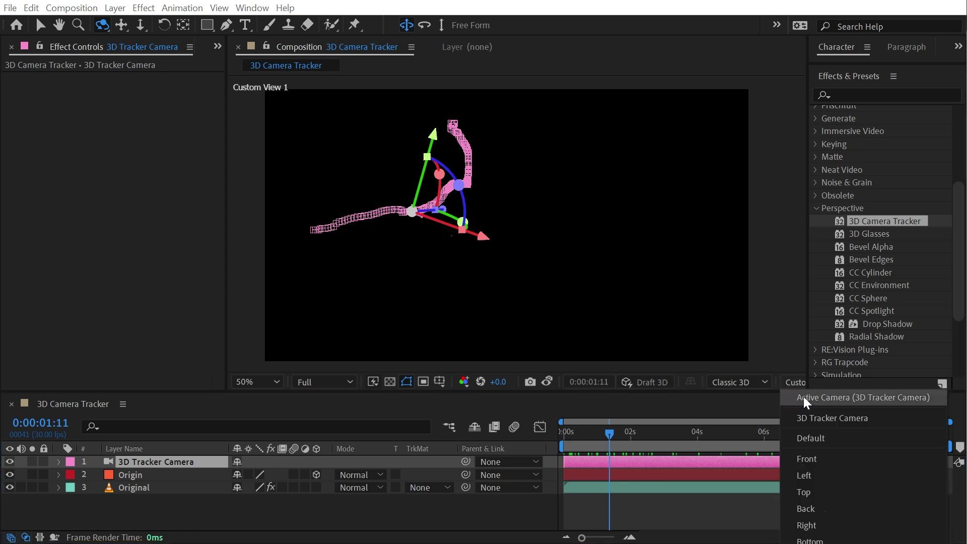
pyautogui.click(826, 475)
pyautogui.press('c')
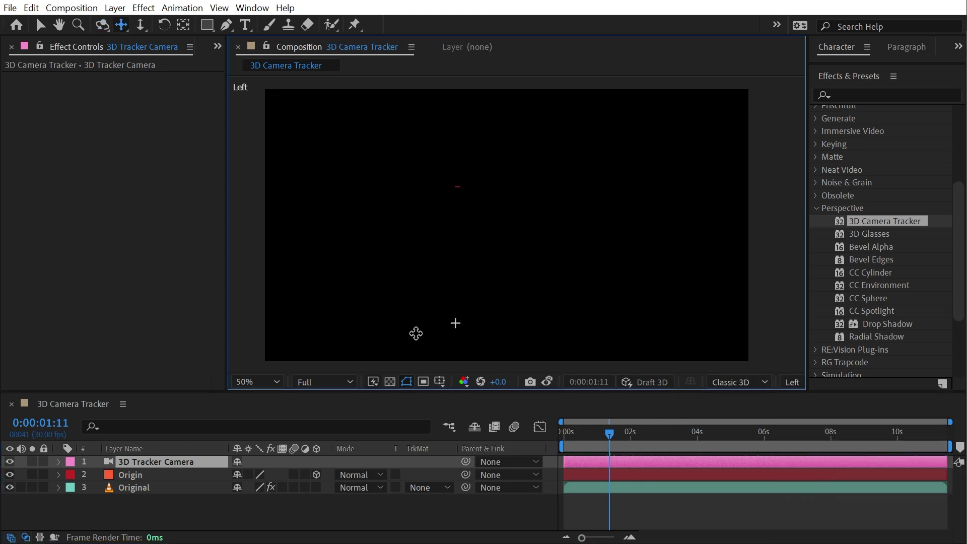
pyautogui.scroll(-3, 506, 225)
pyautogui.press('c')
pyautogui.press('v')
pyautogui.press('Home')
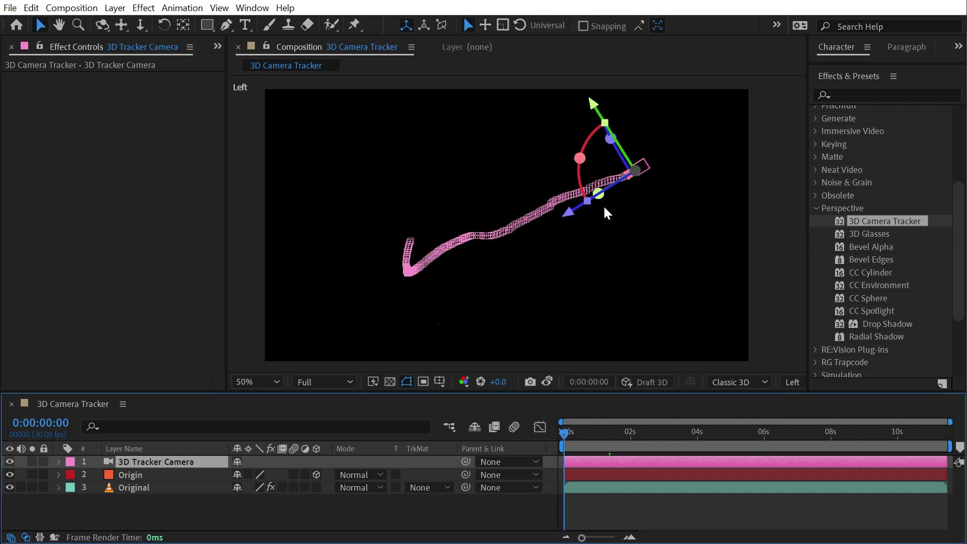
pyautogui.click(624, 201)
pyautogui.click(649, 167)
pyautogui.click(623, 434)
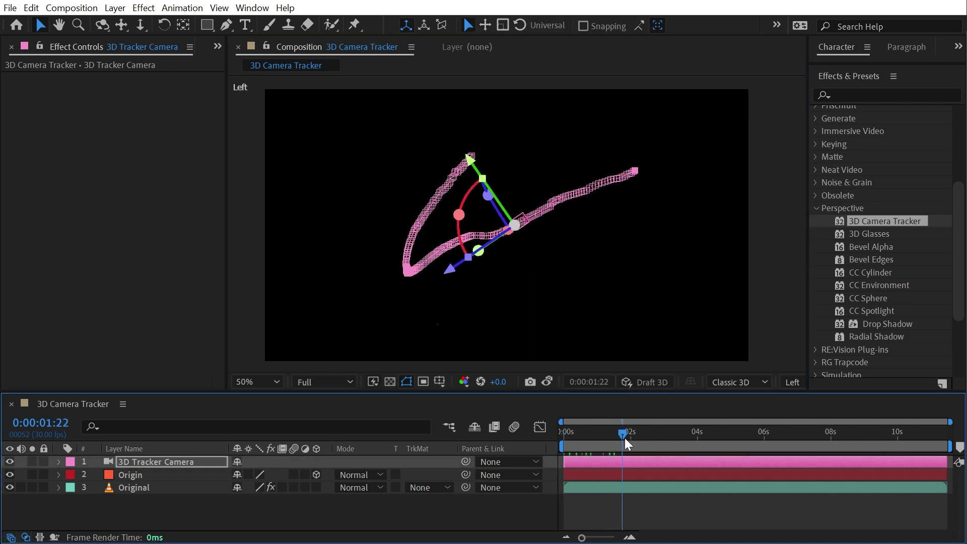
pyautogui.moveTo(626, 437); pyautogui.dragTo(820, 432)
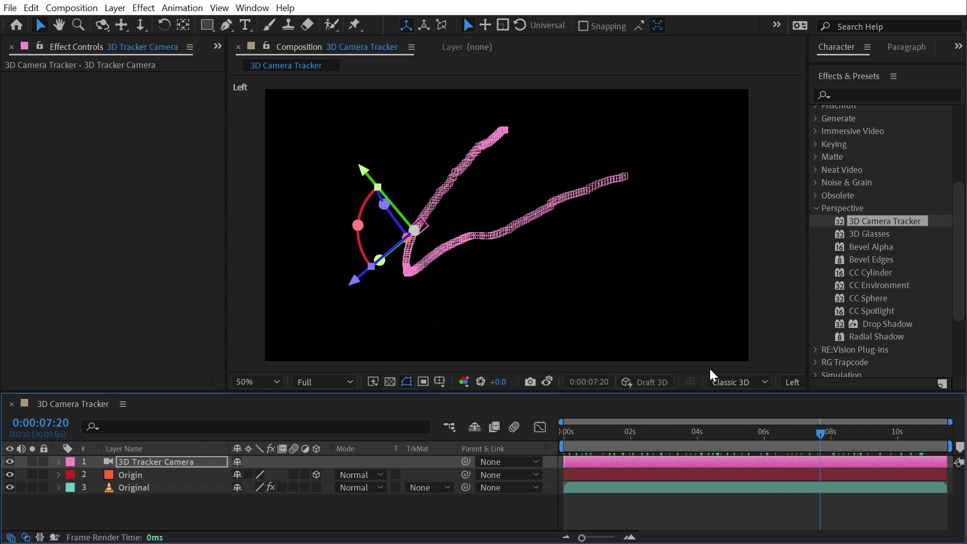
pyautogui.click(793, 383)
pyautogui.click(803, 396)
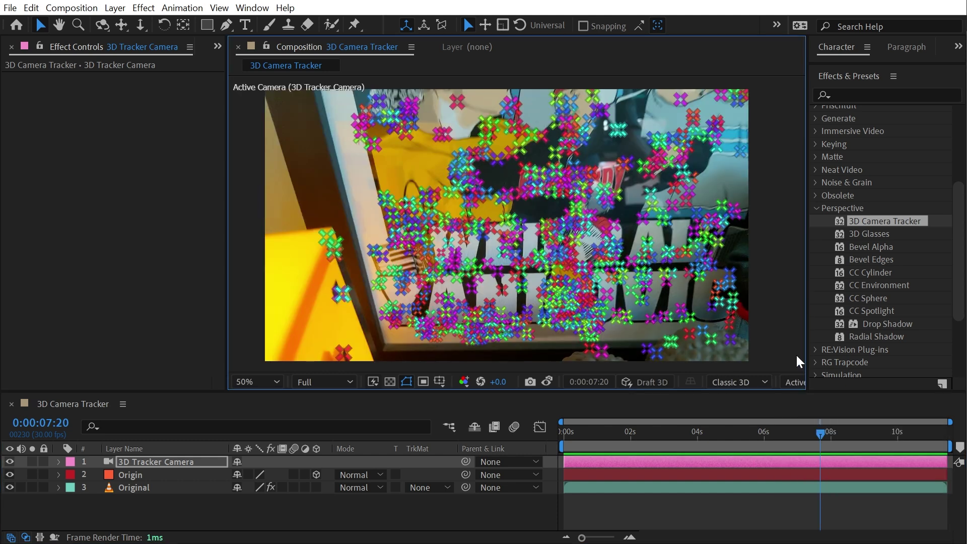
pyautogui.press('Escape')
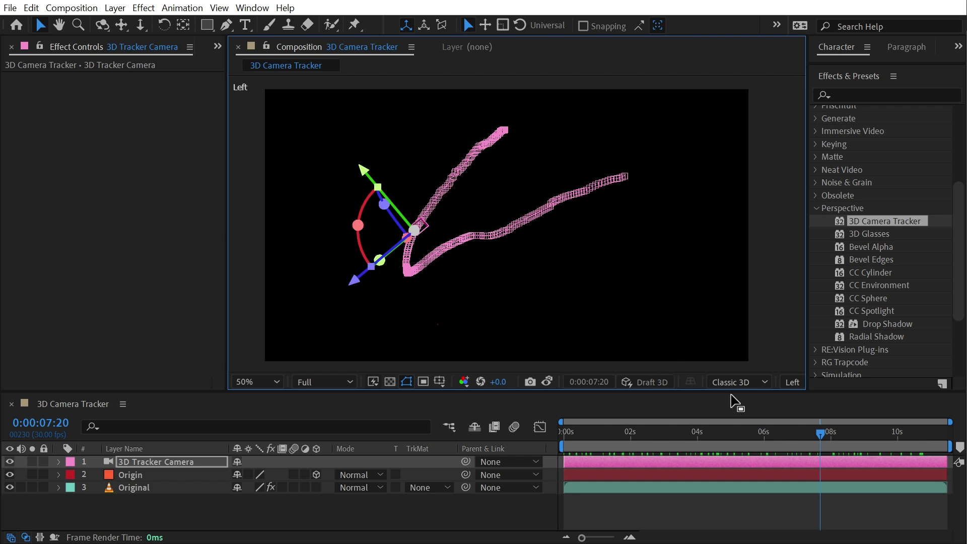
pyautogui.click(793, 384)
pyautogui.click(794, 380)
pyautogui.click(794, 381)
pyautogui.click(803, 398)
pyautogui.press('Home')
pyautogui.press('space')
pyautogui.press('space')
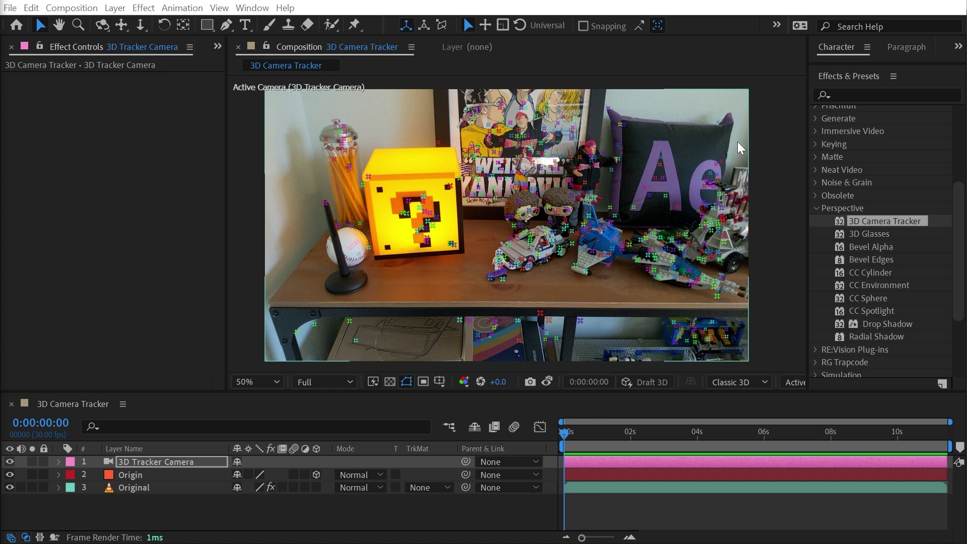
# Create a white 1920×1080 solid named Ground from Layer > New > Solid
pyautogui.click(438, 276)
pyautogui.click(115, 8)
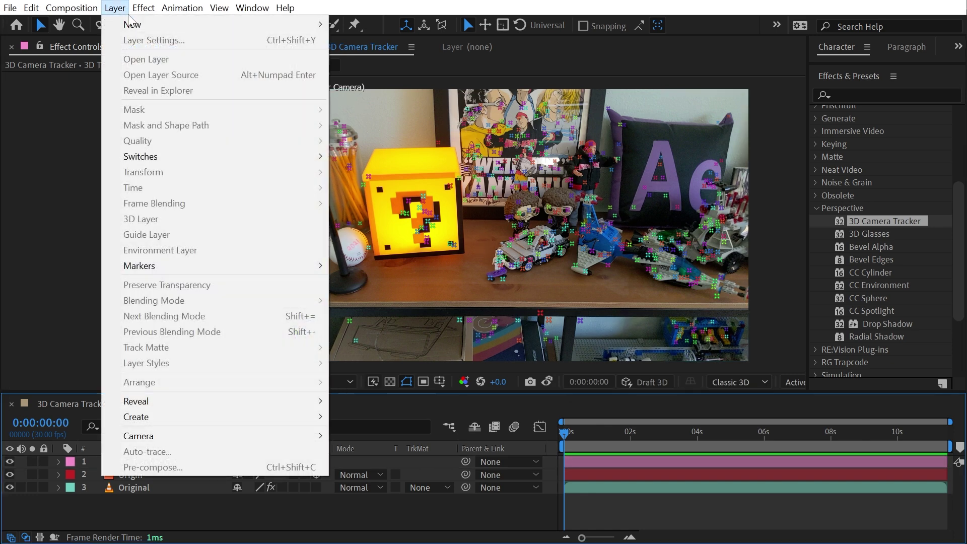
pyautogui.moveTo(134, 24)
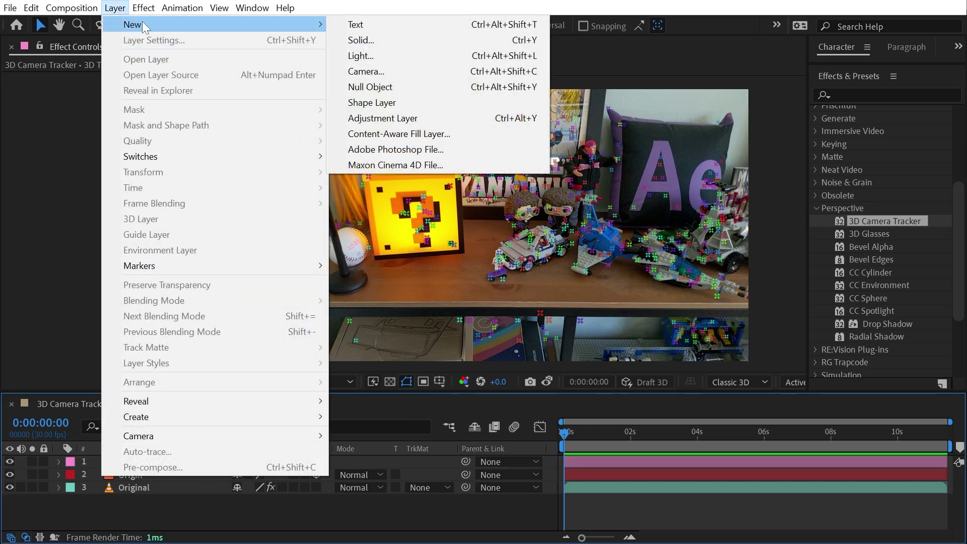
pyautogui.click(383, 40)
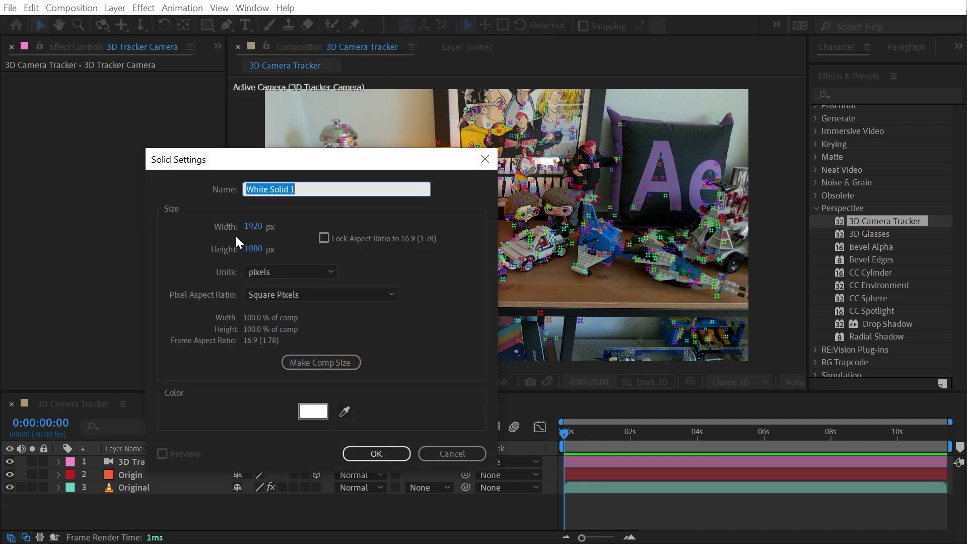
pyautogui.moveTo(355, 158); pyautogui.dragTo(430, 130)
pyautogui.write('Ground')
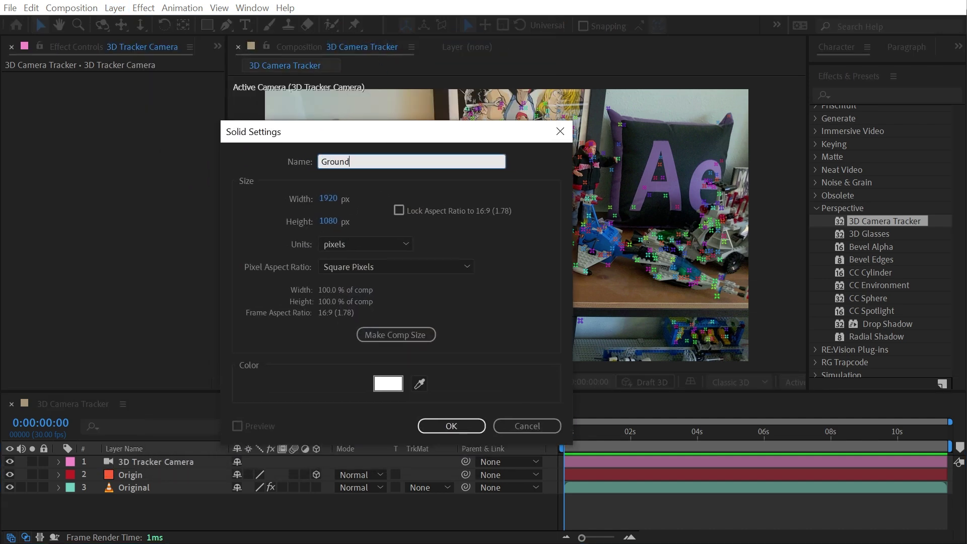
pyautogui.click(451, 426)
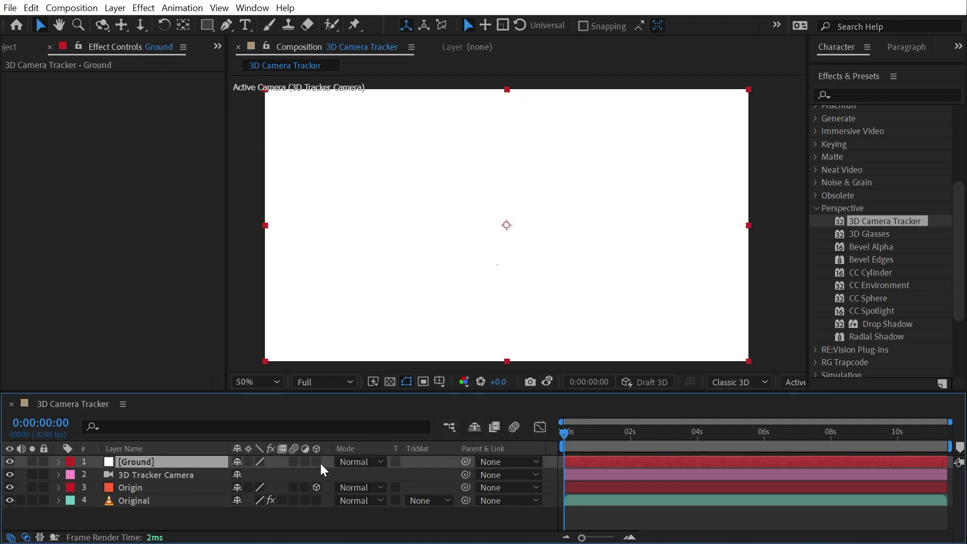
# Turn on the 3D Layer switch for the Ground solid
pyautogui.click(316, 462)
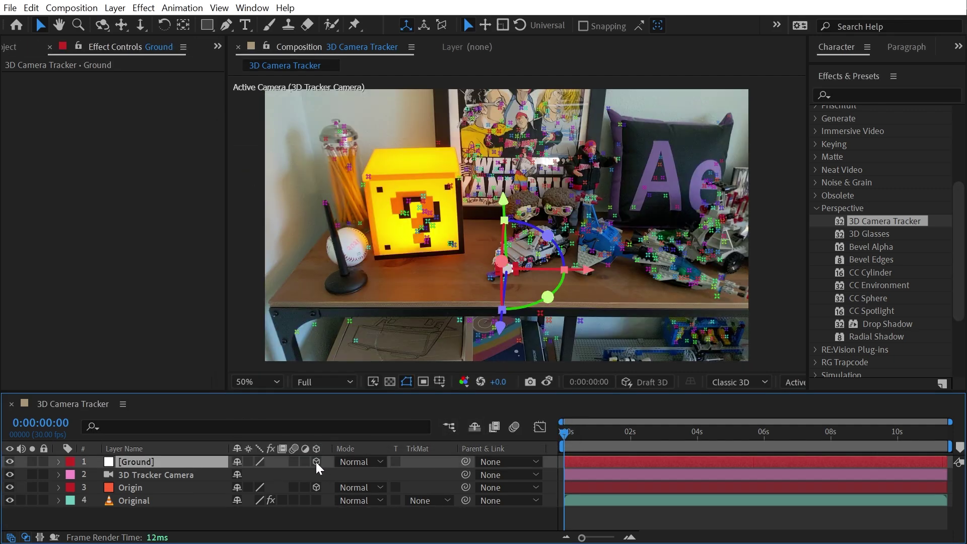
pyautogui.click(625, 513)
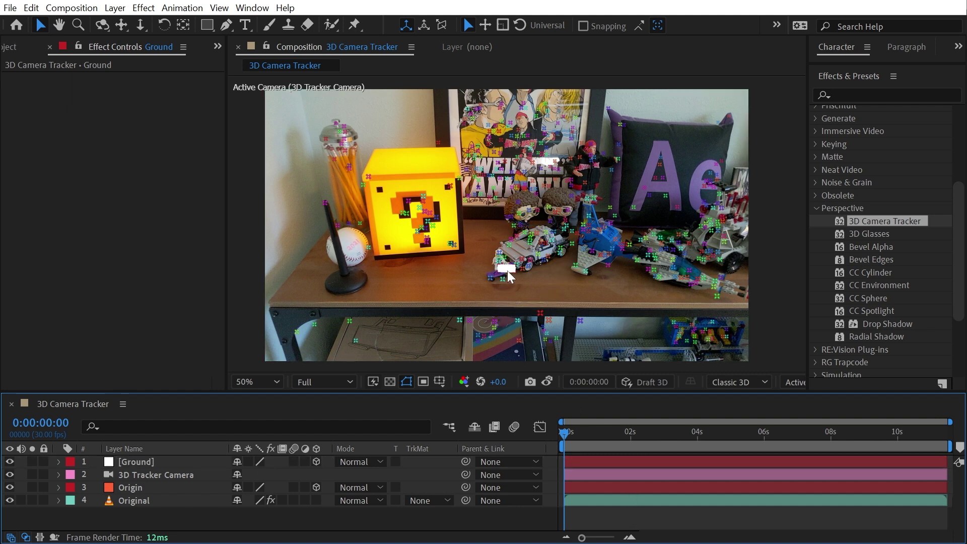
pyautogui.click(168, 488)
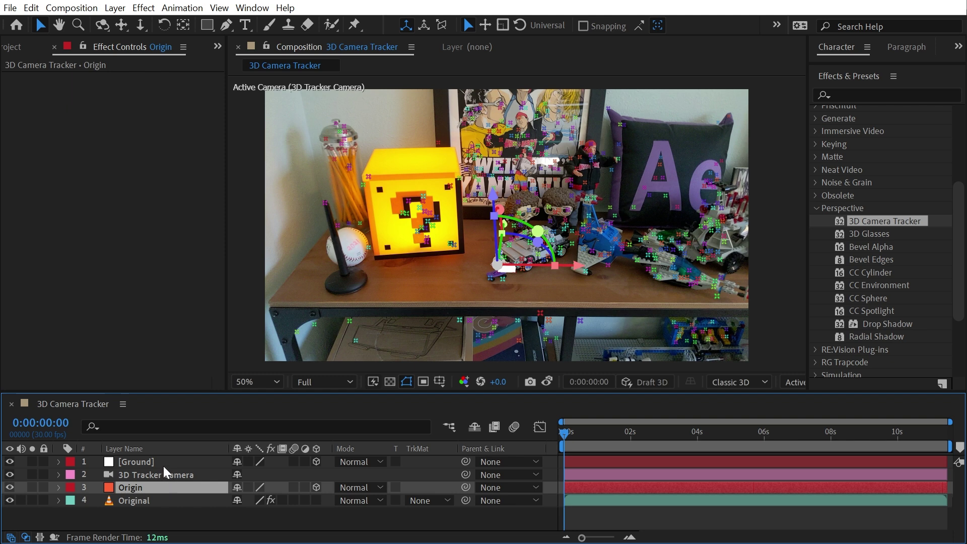
pyautogui.click(164, 466)
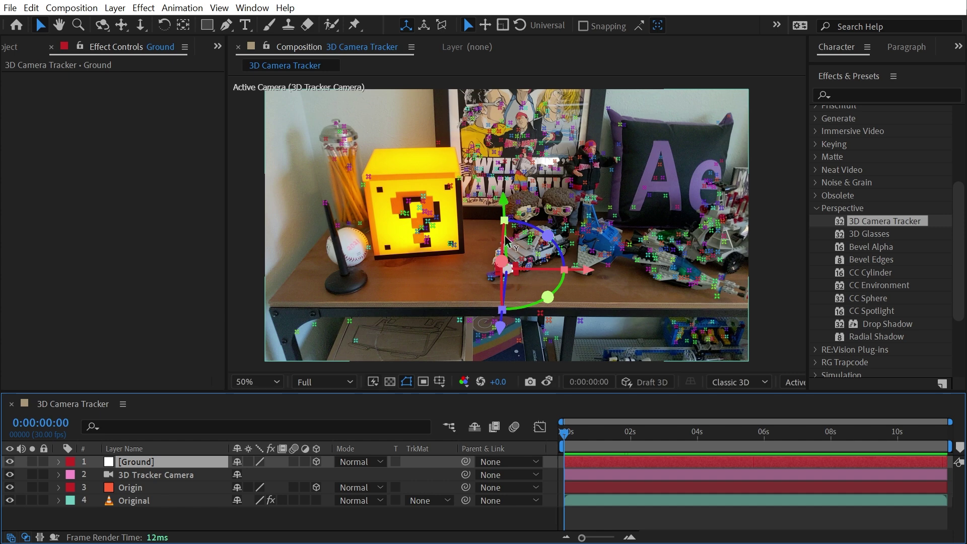
# Uncheck Render Track Points in the Original layer's 3D Camera Tracker effect
pyautogui.click(137, 500)
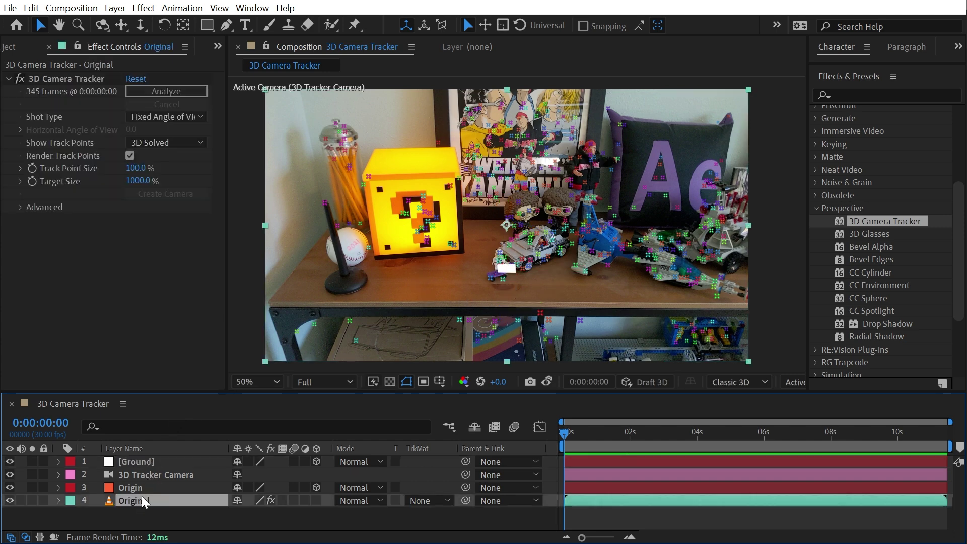
pyautogui.click(117, 158)
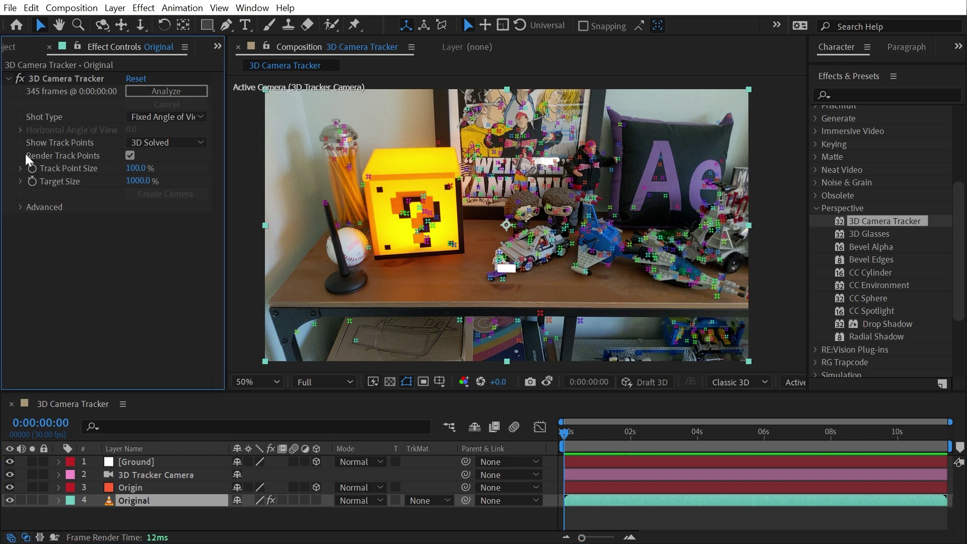
pyautogui.click(130, 155)
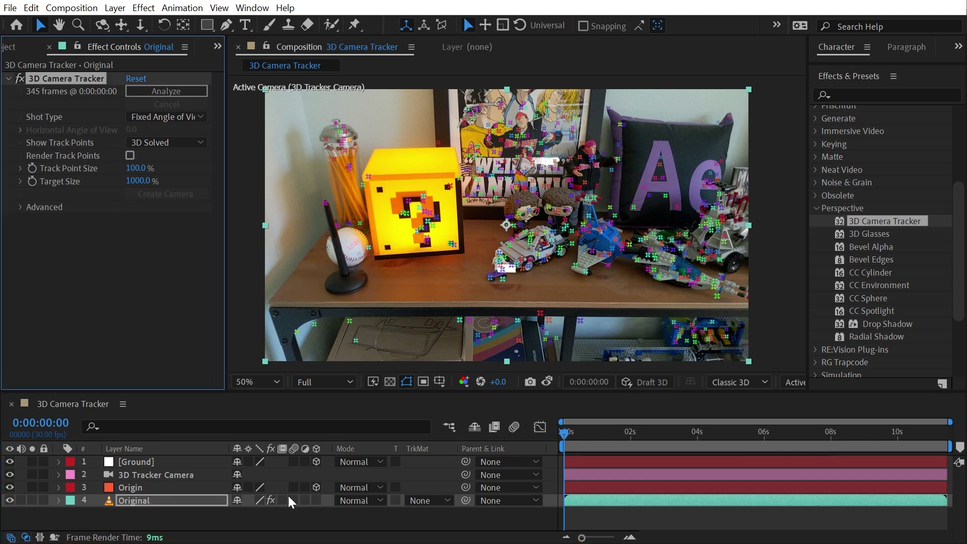
pyautogui.click(136, 513)
pyautogui.click(176, 462)
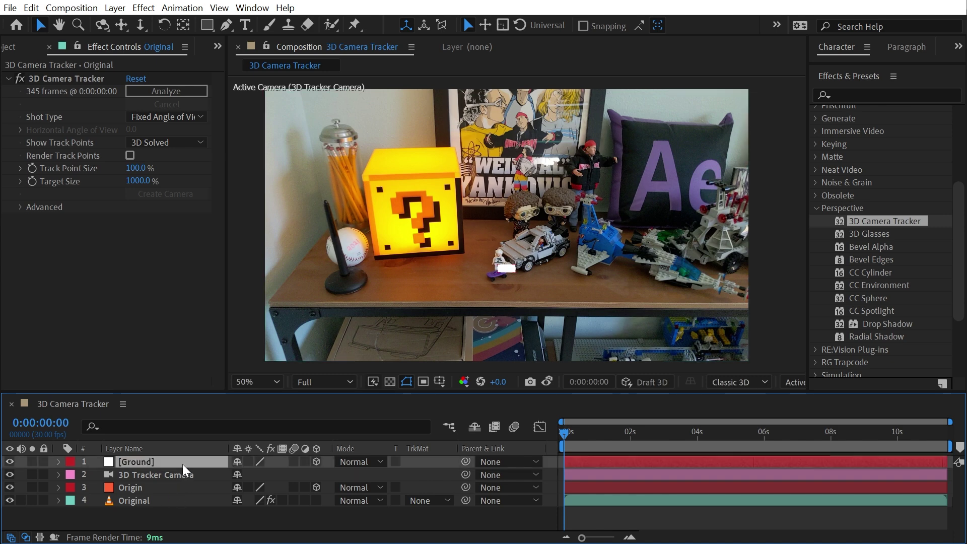
# Rotate the Ground plane -90° on X so it lies flat on the shelf
pyautogui.scroll(4, 546, 285)
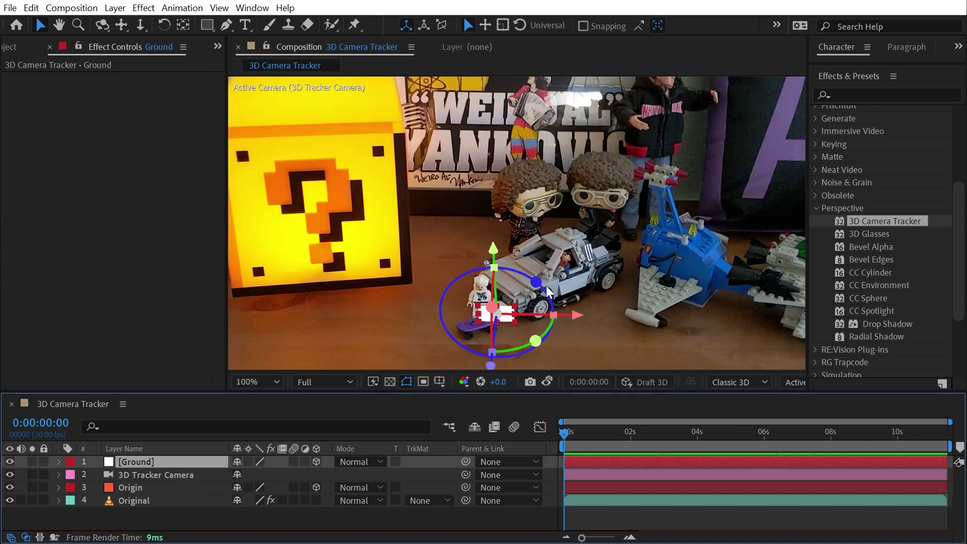
pyautogui.moveTo(505, 354); pyautogui.dragTo(470, 124)
pyautogui.scroll(-2, 580, 277)
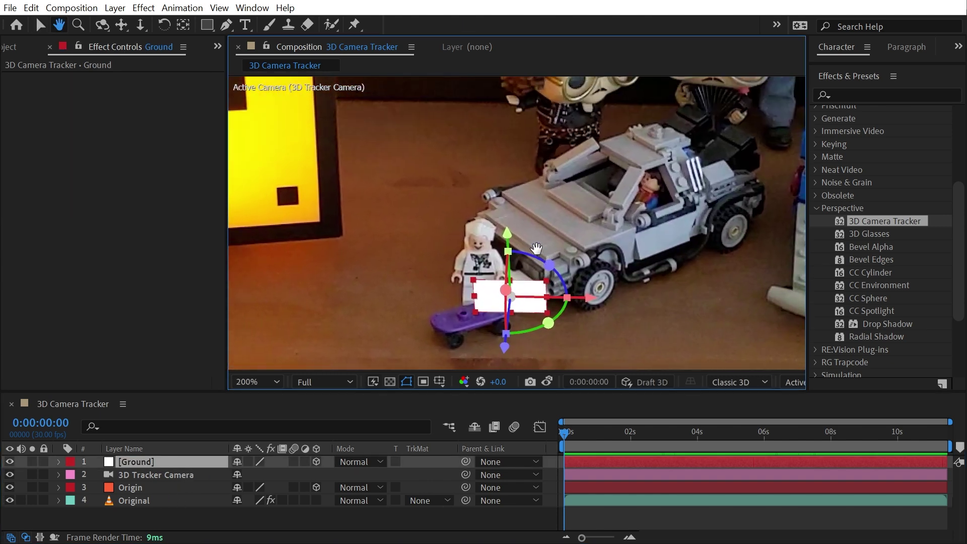
pyautogui.press('v')
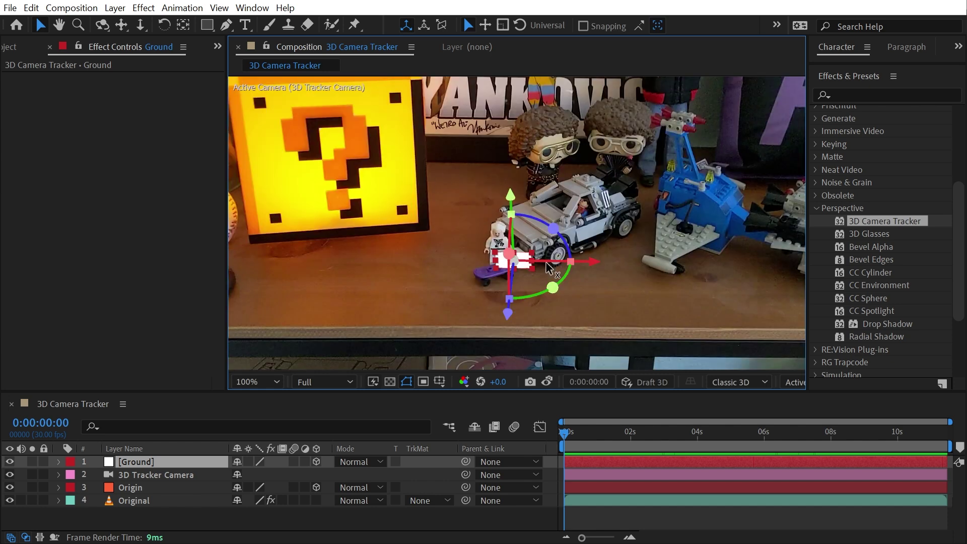
pyautogui.scroll(2, 546, 261)
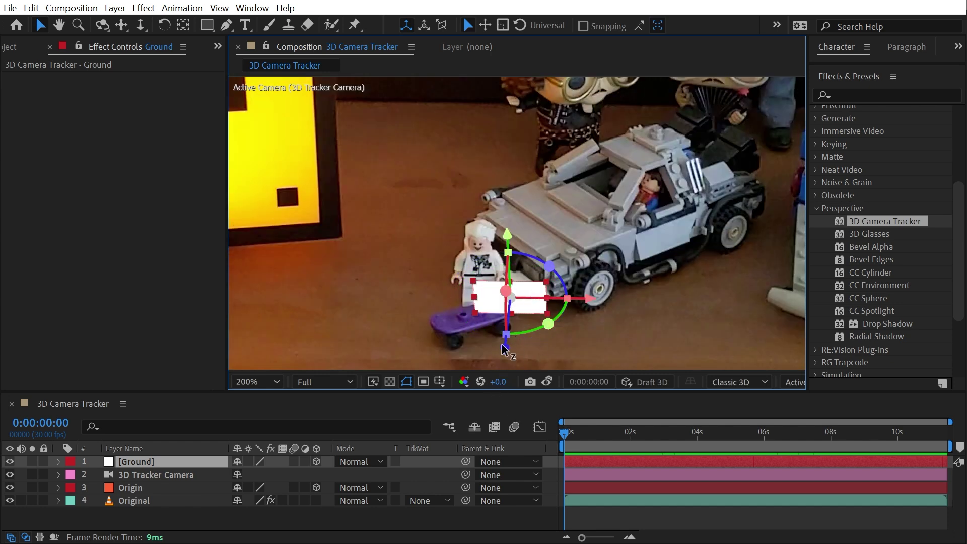
pyautogui.moveTo(505, 296); pyautogui.dragTo(683, 361)
# Stretch the Ground plane wider so it covers the desk top
pyautogui.scroll(-2, 557, 310)
pyautogui.scroll(-1, 559, 258)
pyautogui.moveTo(627, 247); pyautogui.dragTo(739, 247)
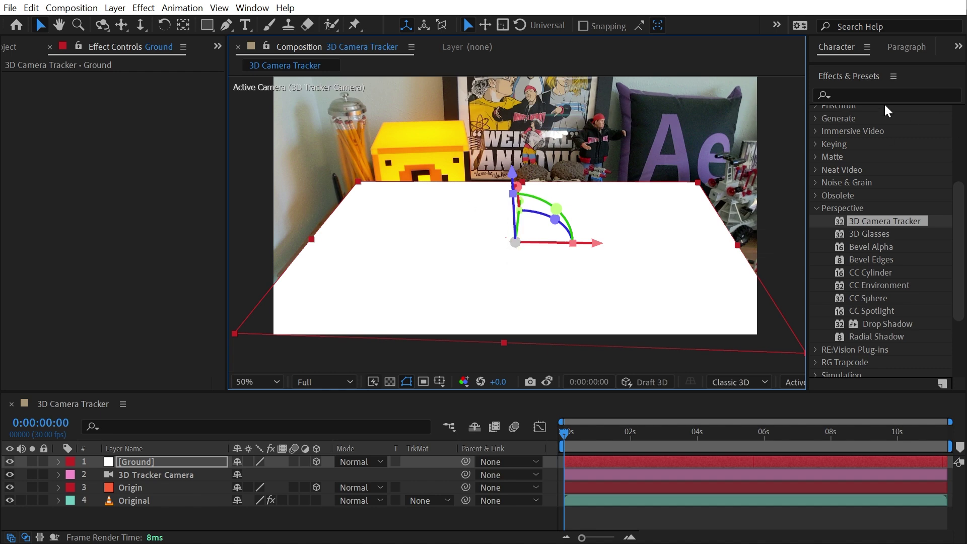
# Apply the Grid effect to Ground with Size From set to Width Slider and Width 117.4
pyautogui.click(870, 96)
pyautogui.write('grid')
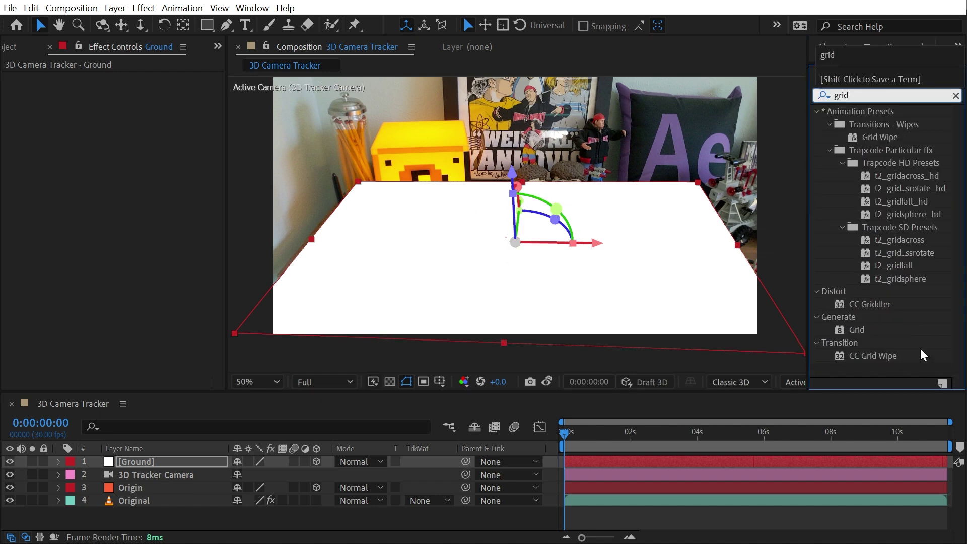
pyautogui.doubleClick(856, 330)
pyautogui.click(166, 104)
pyautogui.click(151, 133)
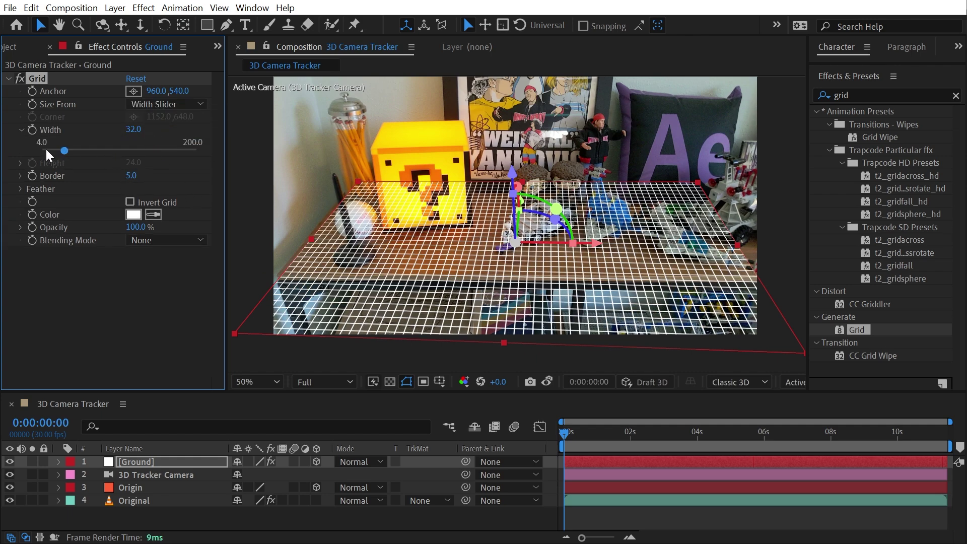
pyautogui.moveTo(64, 150); pyautogui.dragTo(132, 148)
# Turn the Ground plane slightly on Z to line the grid up with the shelf
pyautogui.click(609, 514)
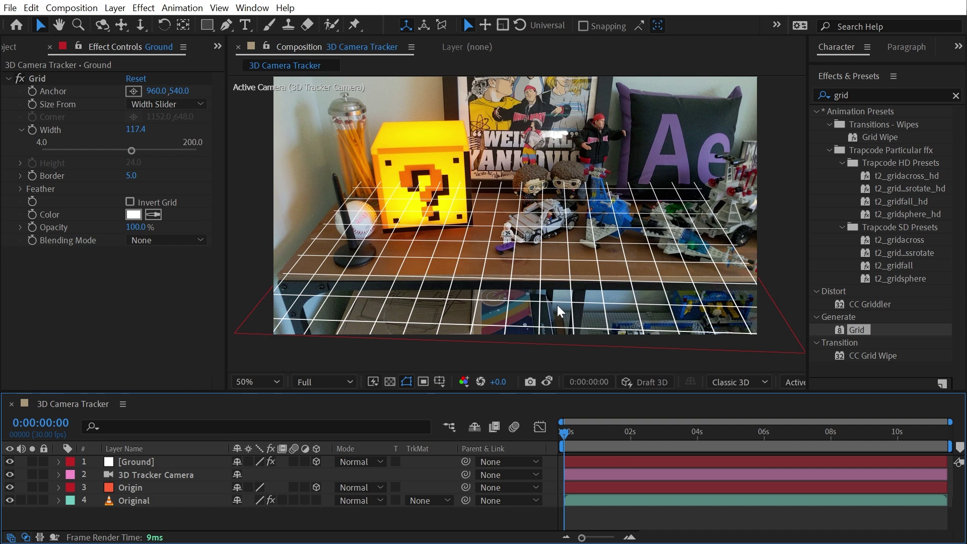
pyautogui.click(368, 282)
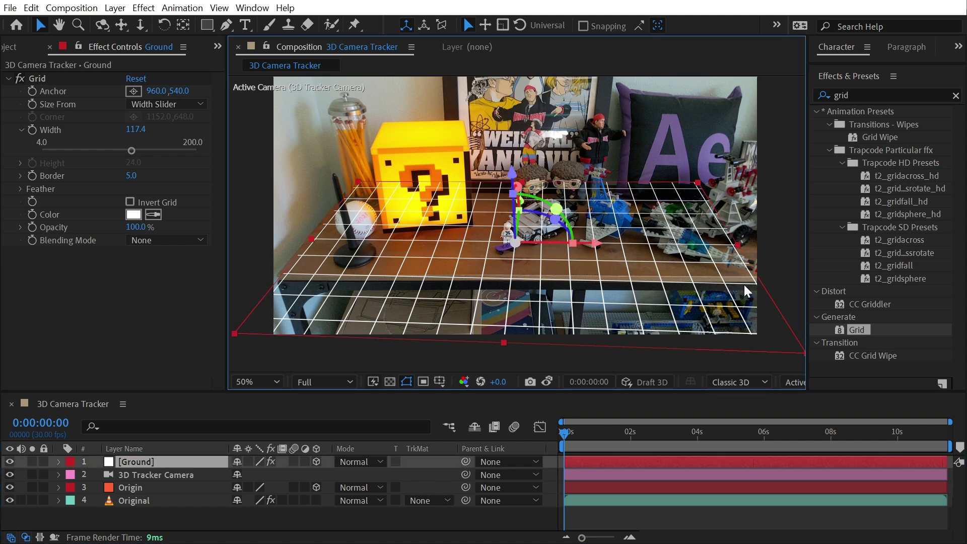
pyautogui.moveTo(555, 220); pyautogui.dragTo(556, 219)
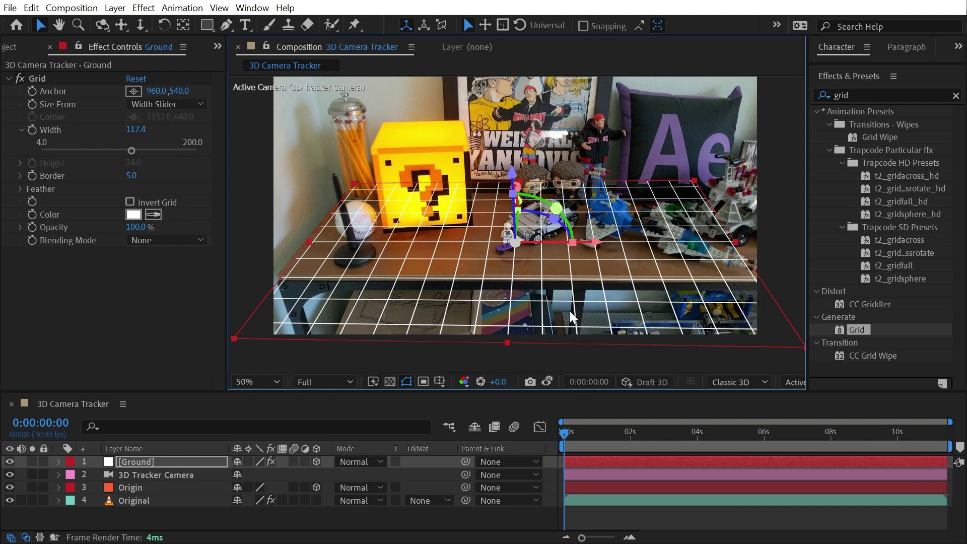
pyautogui.scroll(2, 627, 186)
pyautogui.scroll(-2, 650, 179)
pyautogui.click(42, 79)
# Delete the Grid effect and parent the 3D Tracker Camera to Ground
pyautogui.press('Delete')
pyautogui.hotkey('ctrl', 'Down')
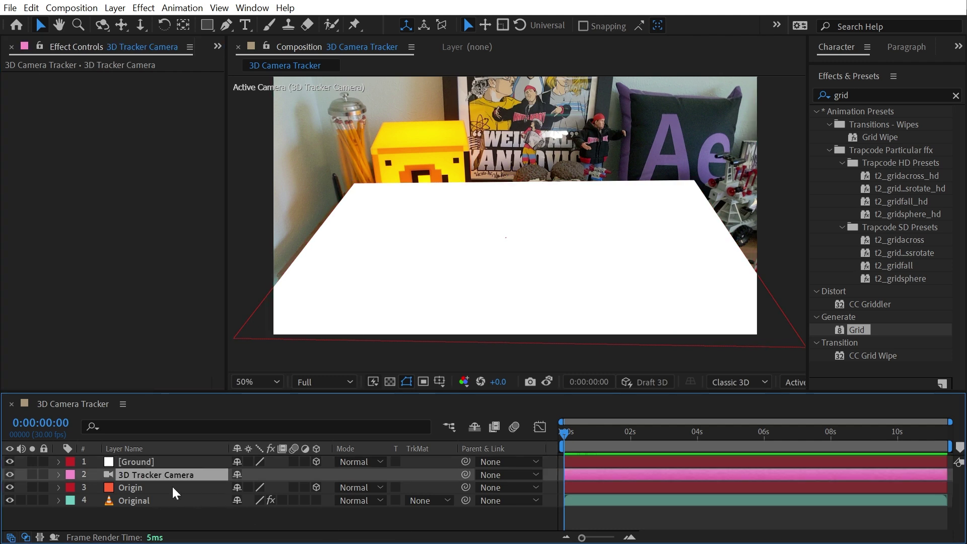
pyautogui.moveTo(465, 474); pyautogui.dragTo(149, 462)
# Set Ground's Orientation to 270°, 0°, 0° with the third value entered as 0
pyautogui.click(149, 462)
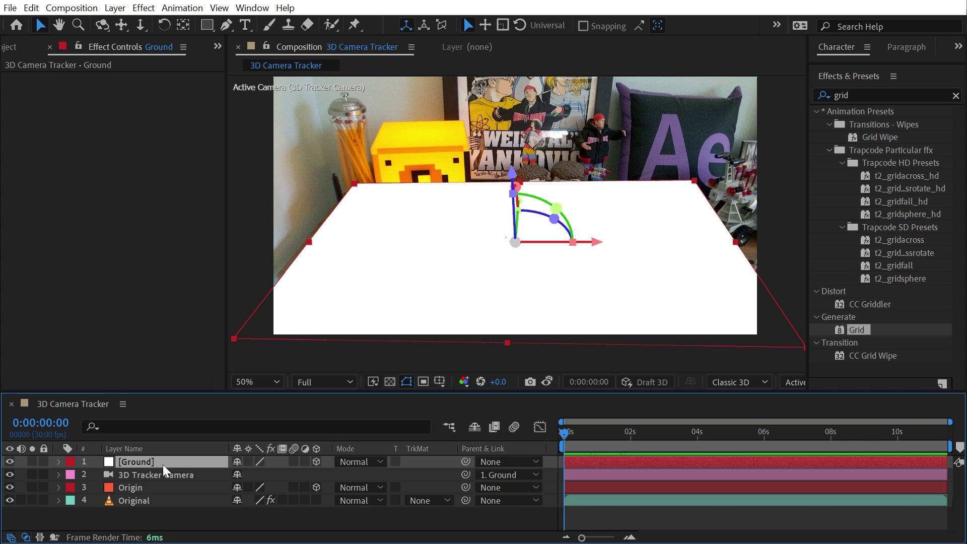
pyautogui.press('r')
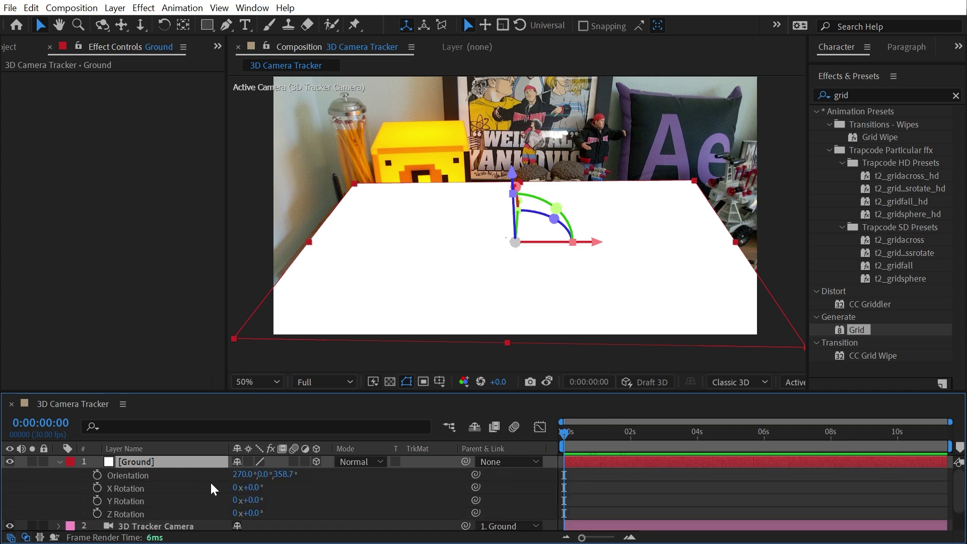
pyautogui.click(151, 475)
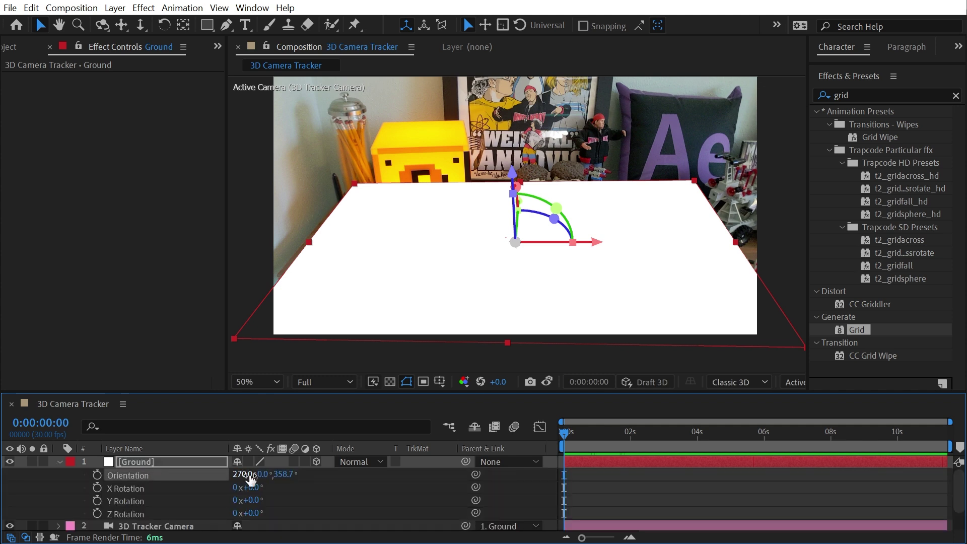
pyautogui.click(288, 474)
pyautogui.write('04')
pyautogui.press('Return')
pyautogui.scroll(-2, 172, 514)
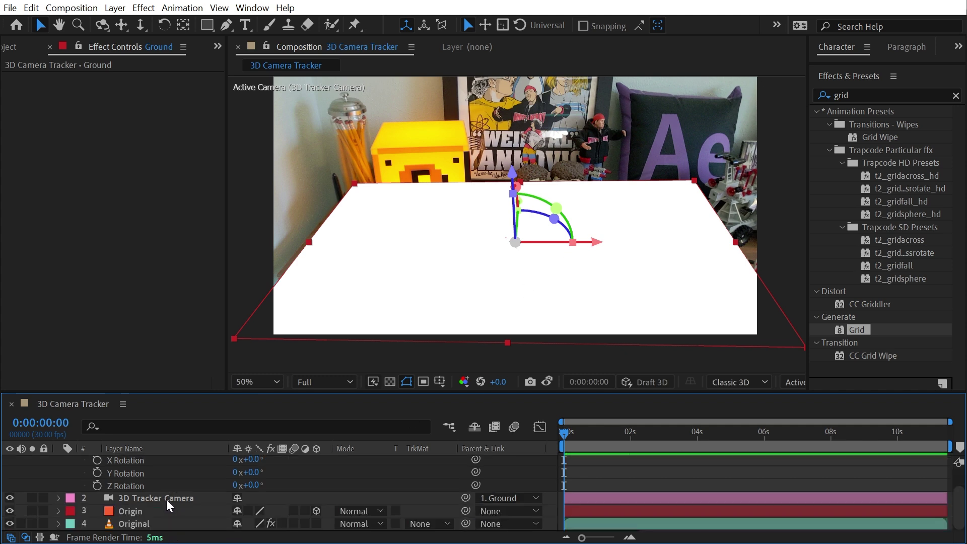
pyautogui.click(167, 500)
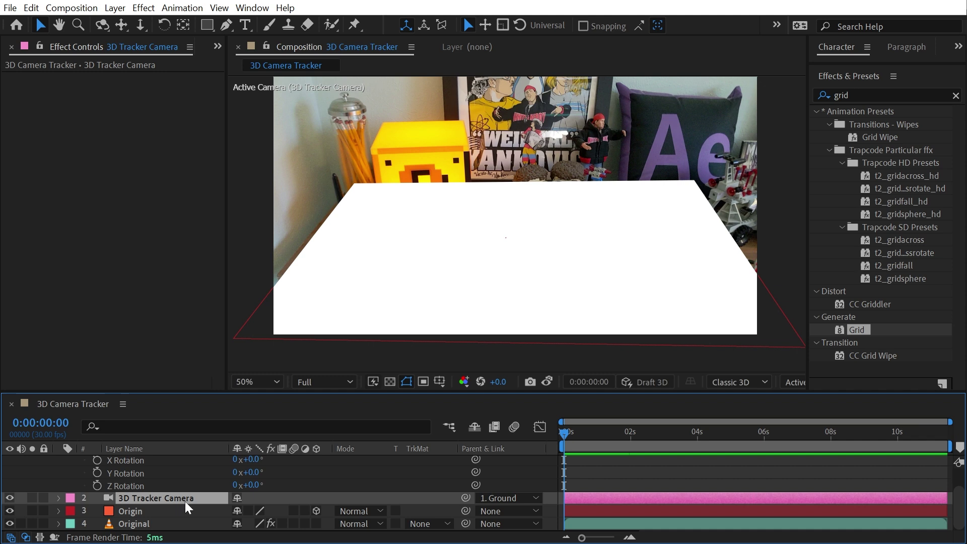
pyautogui.scroll(2, 187, 507)
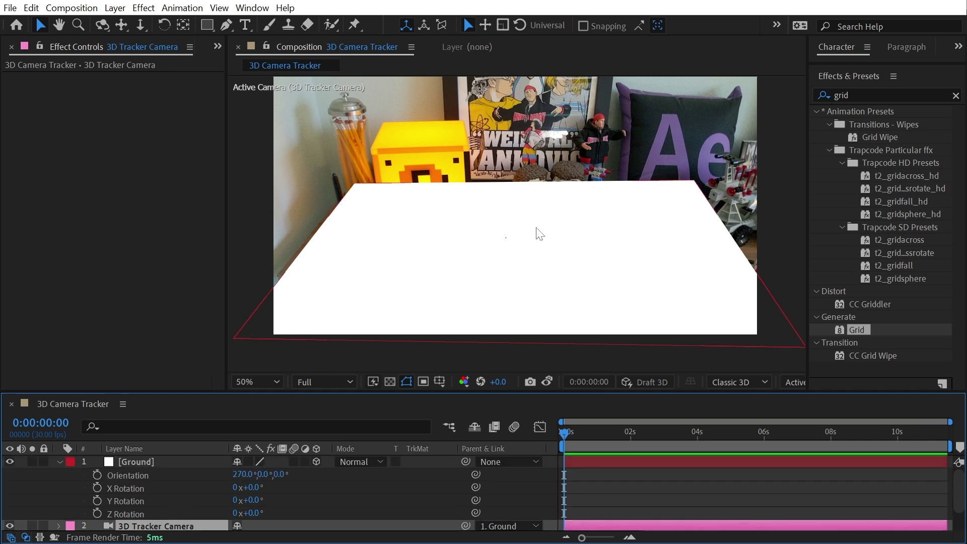
# Create a new solid coloured Medium Royal Blue #4493CE
pyautogui.click(124, 9)
pyautogui.moveTo(134, 24)
pyautogui.click(363, 36)
pyautogui.click(388, 384)
pyautogui.moveTo(705, 327); pyautogui.dragTo(694, 346)
pyautogui.click(631, 290)
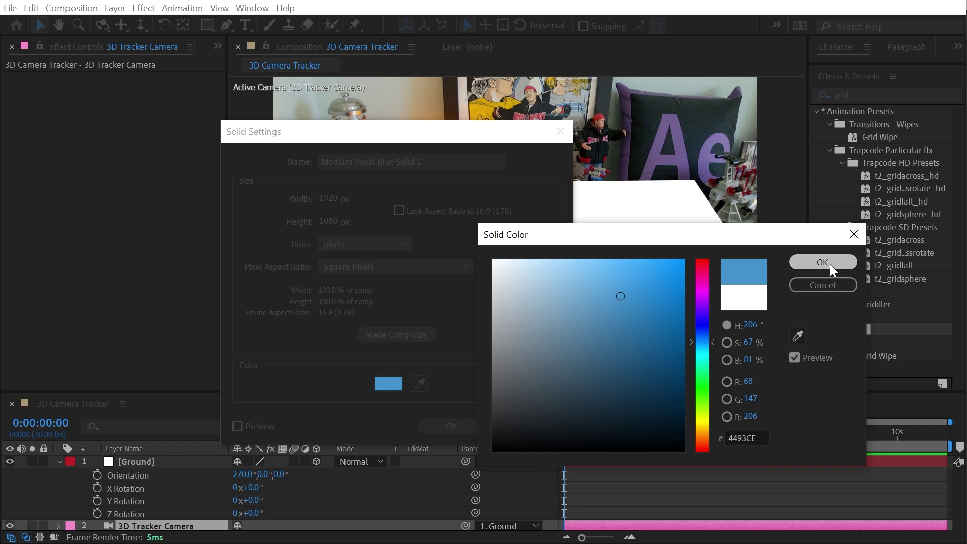
pyautogui.click(822, 262)
pyautogui.click(451, 425)
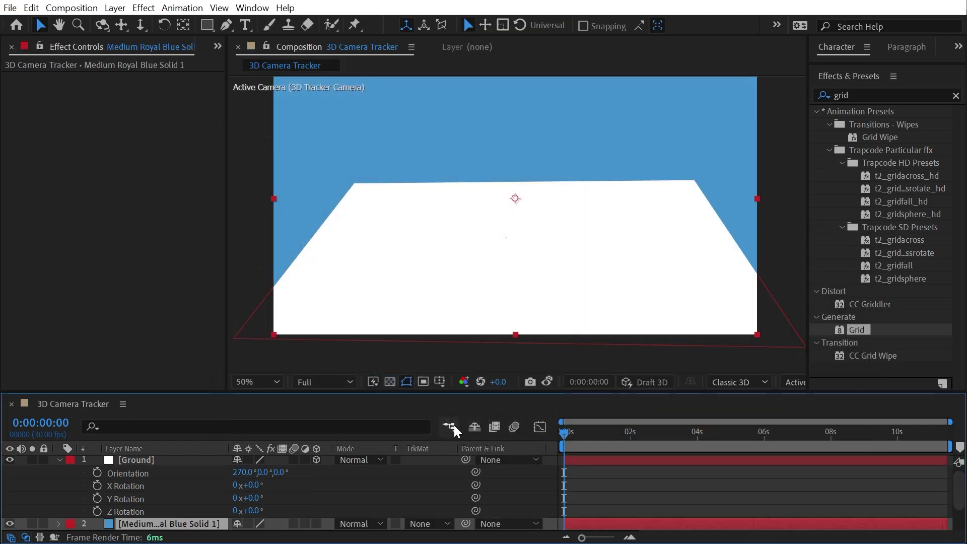
# Make Medium Royal Blue Solid 1 a 3D layer and collapse Ground's rotation properties
pyautogui.click(316, 524)
pyautogui.click(515, 246)
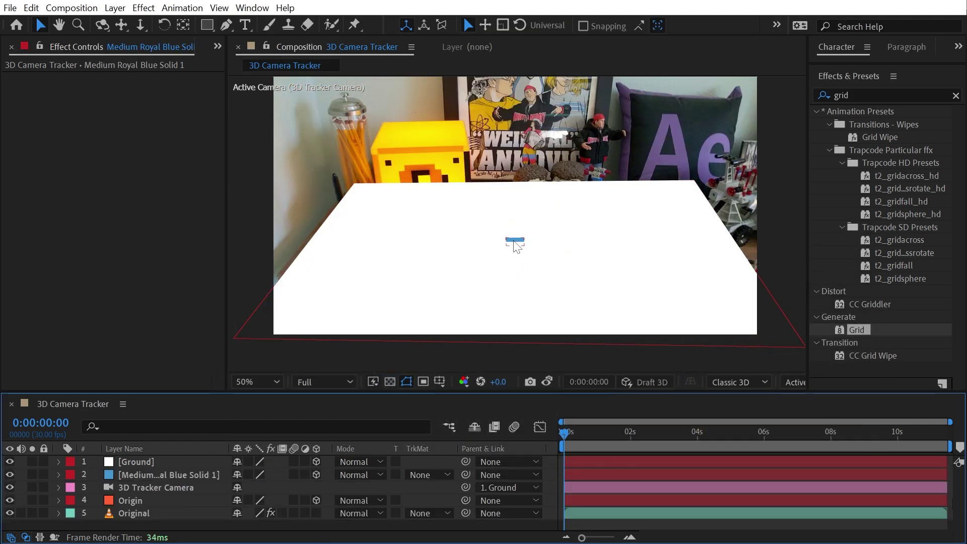
pyautogui.click(515, 246)
# Reveal Ground's Scale and shrink the plane slightly
pyautogui.click(311, 304)
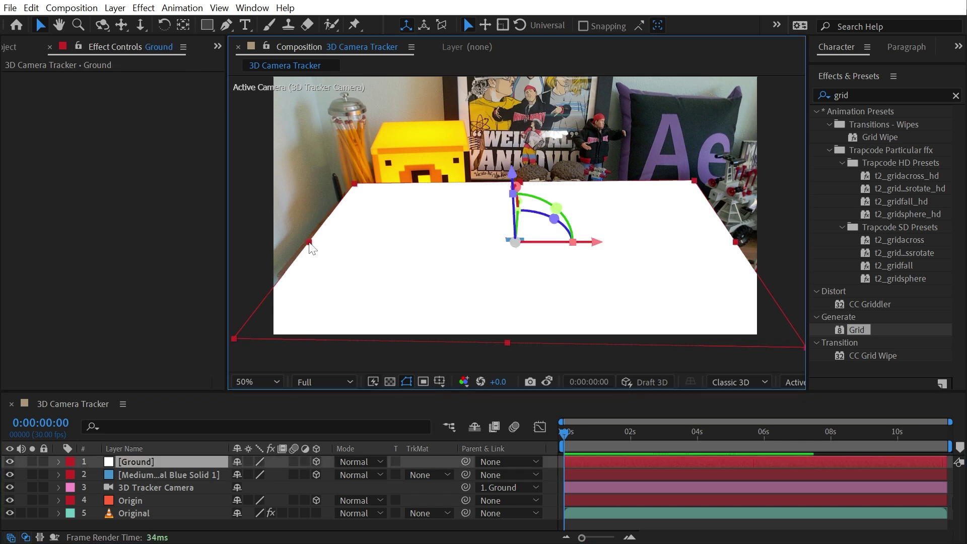
pyautogui.click(310, 244)
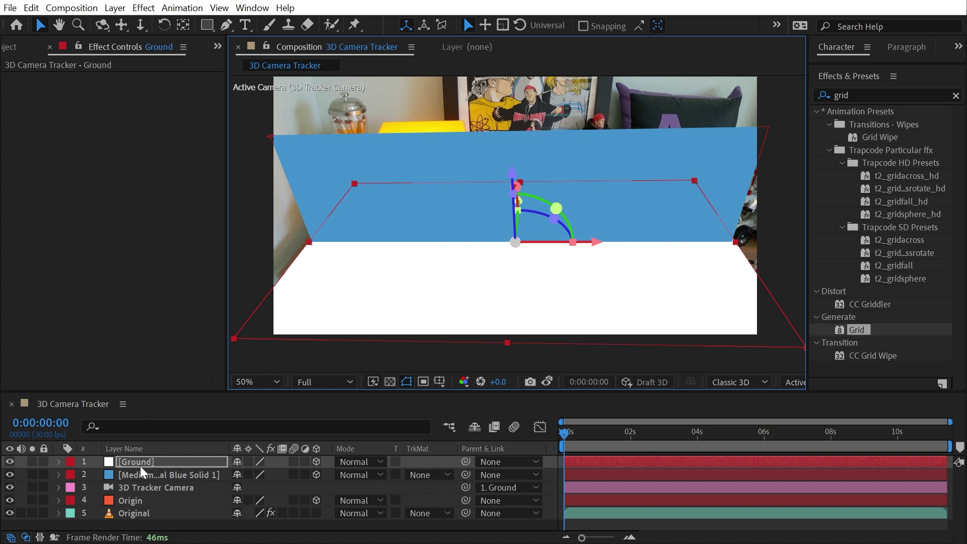
pyautogui.press('s')
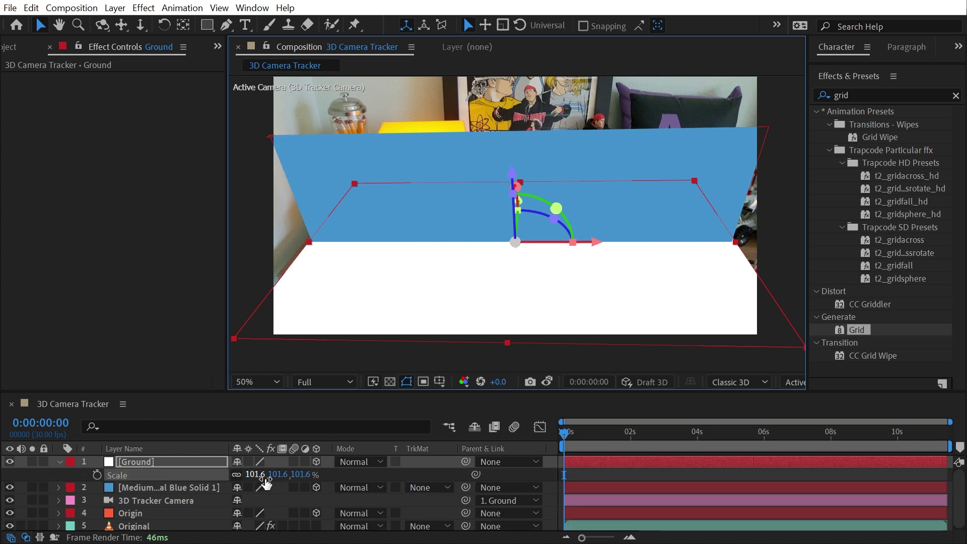
pyautogui.scroll(2, 436, 230)
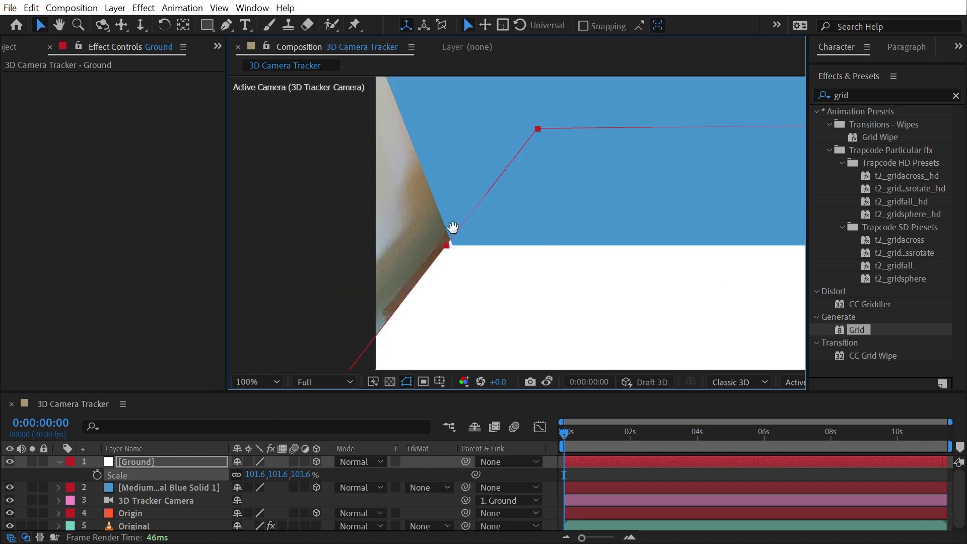
pyautogui.press('h')
pyautogui.moveTo(435, 229); pyautogui.dragTo(477, 234)
pyautogui.press('v')
pyautogui.moveTo(283, 474); pyautogui.dragTo(156, 474)
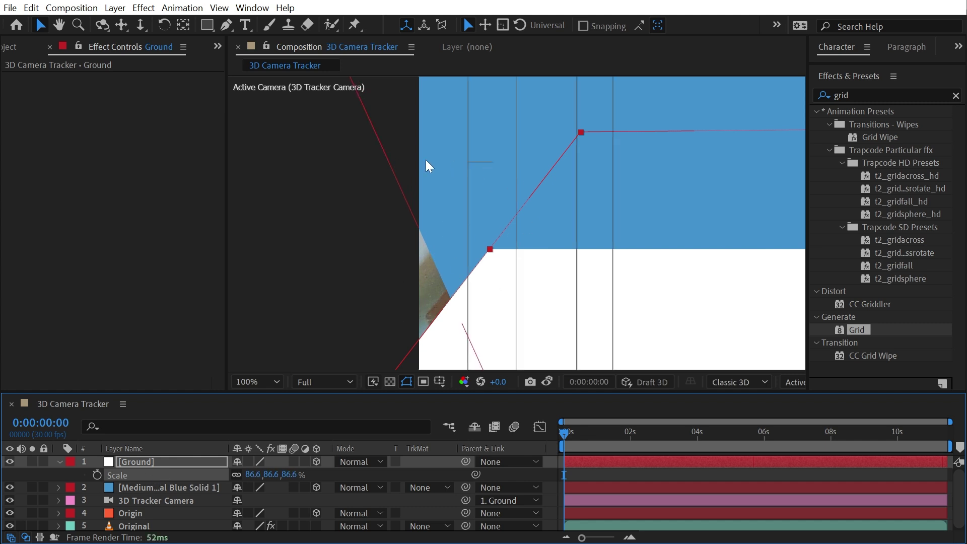
# Scale the Ground plane back up to 94.4% so it spans the shelf
pyautogui.scroll(-2, 555, 169)
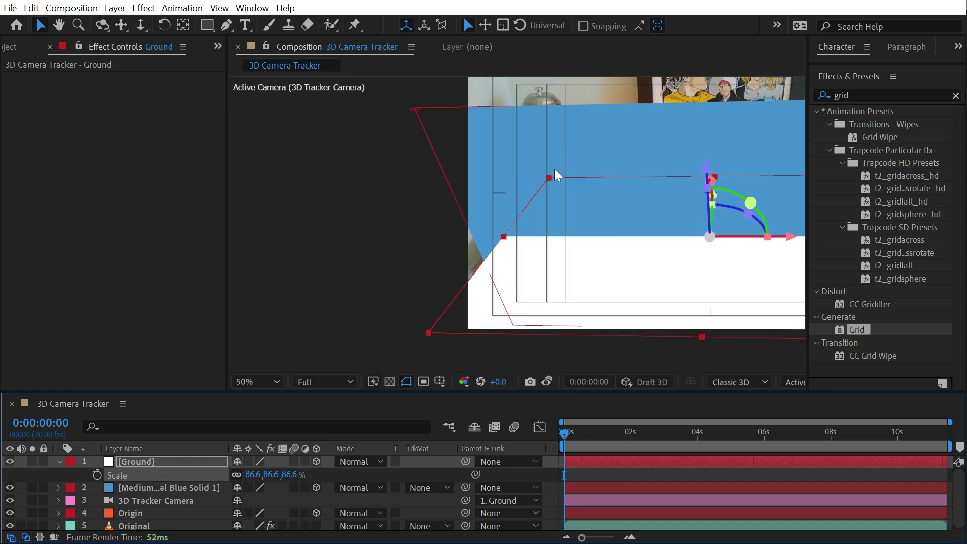
pyautogui.moveTo(555, 168); pyautogui.dragTo(468, 198)
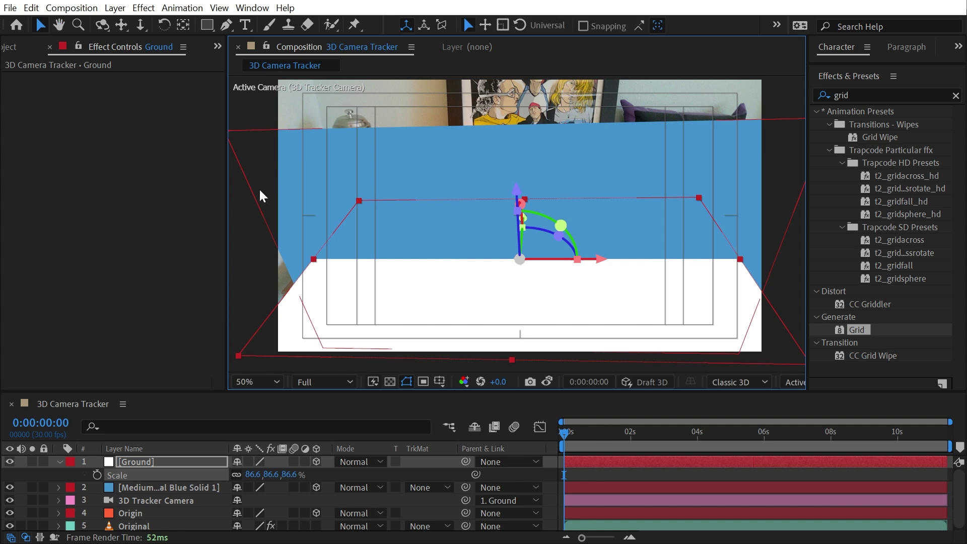
pyautogui.moveTo(257, 477); pyautogui.dragTo(301, 475)
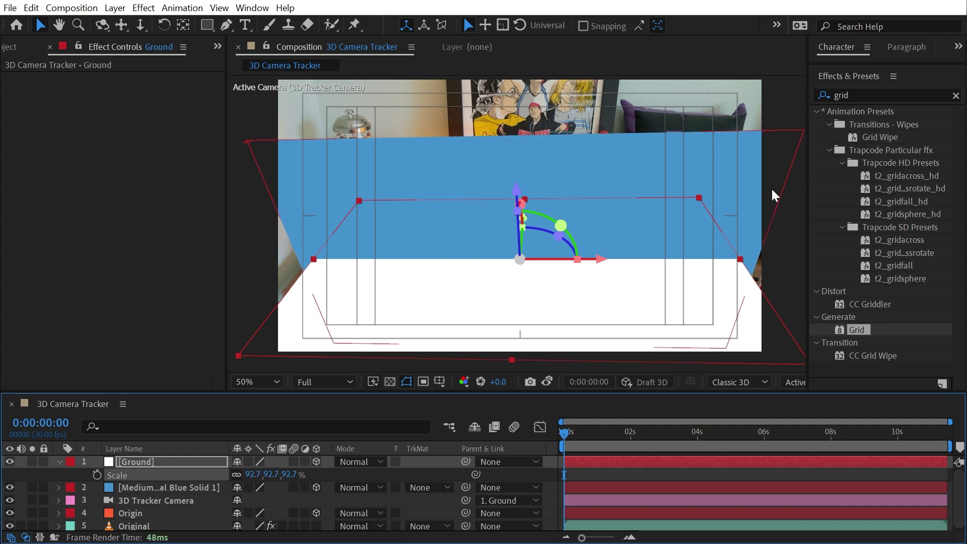
pyautogui.click(713, 174)
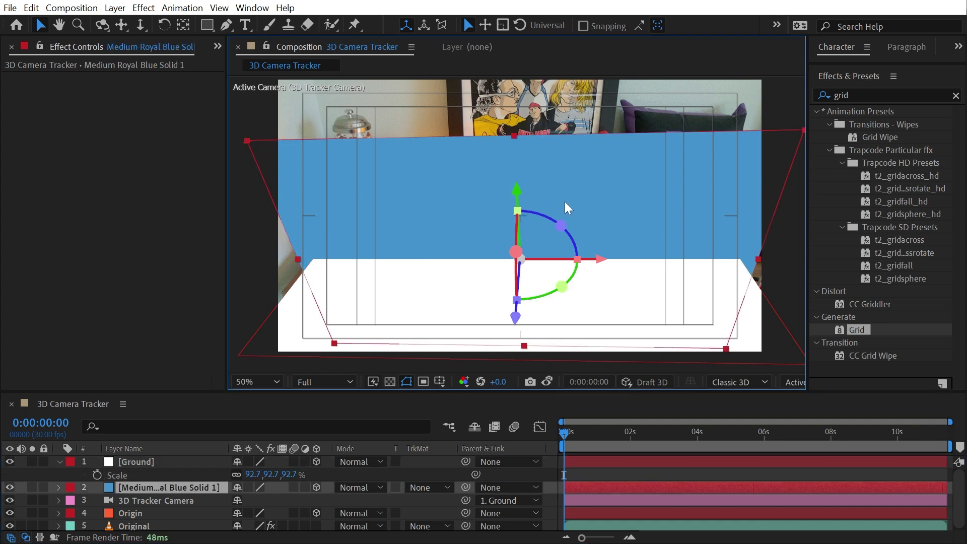
pyautogui.click(530, 194)
pyautogui.moveTo(272, 475); pyautogui.dragTo(284, 473)
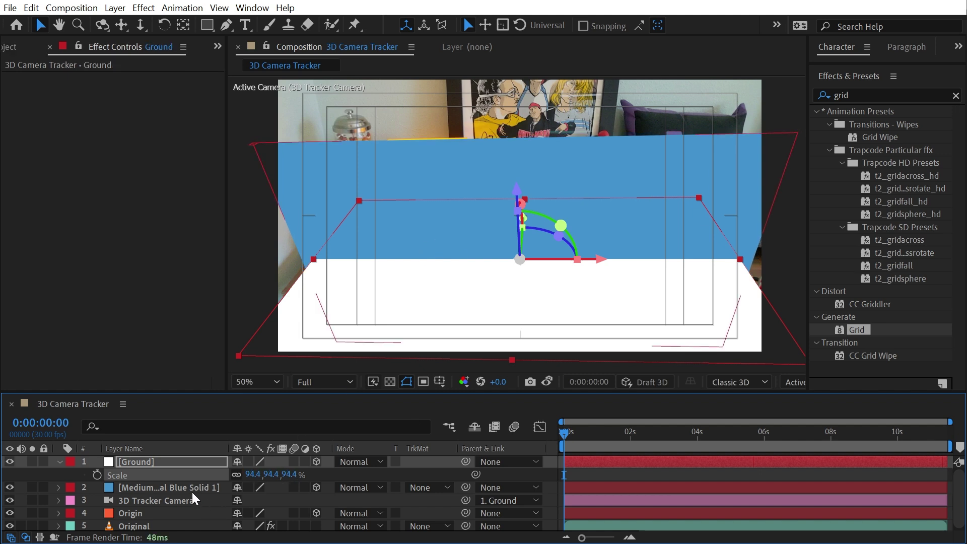
pyautogui.click(179, 463)
pyautogui.press('s')
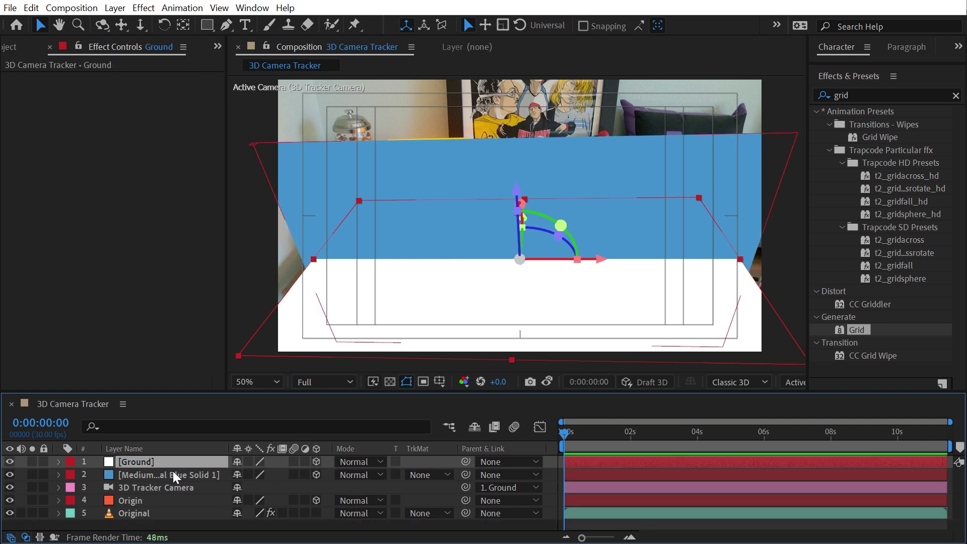
# Set the 3D Tracker Camera's Parent to None
pyautogui.click(162, 489)
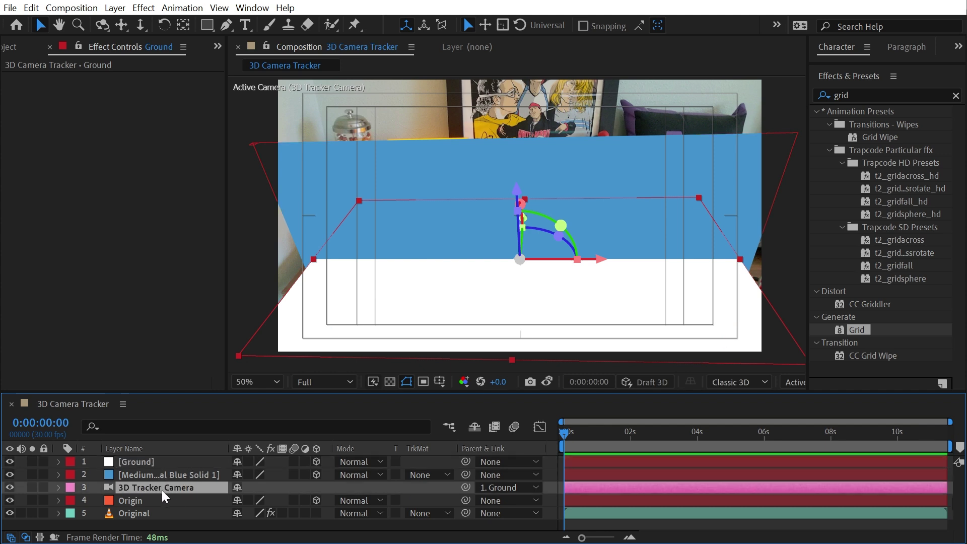
pyautogui.click(497, 489)
pyautogui.click(503, 504)
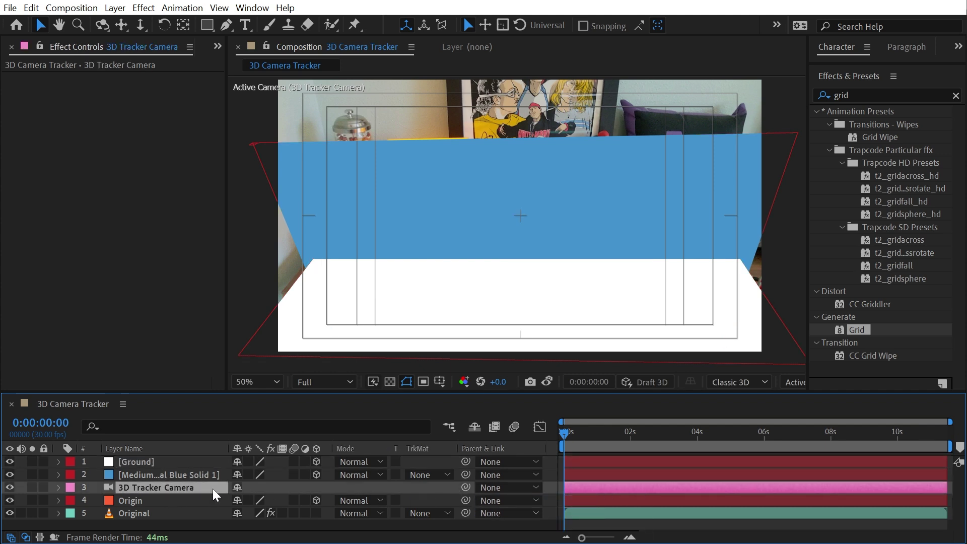
# Hide the Ground and Medium Royal Blue Solid 1 layers
pyautogui.click(183, 475)
pyautogui.keyDown('shift'); pyautogui.click(171, 462); pyautogui.keyUp('shift')
pyautogui.moveTo(9, 462); pyautogui.dragTo(9, 478)
pyautogui.click(560, 479)
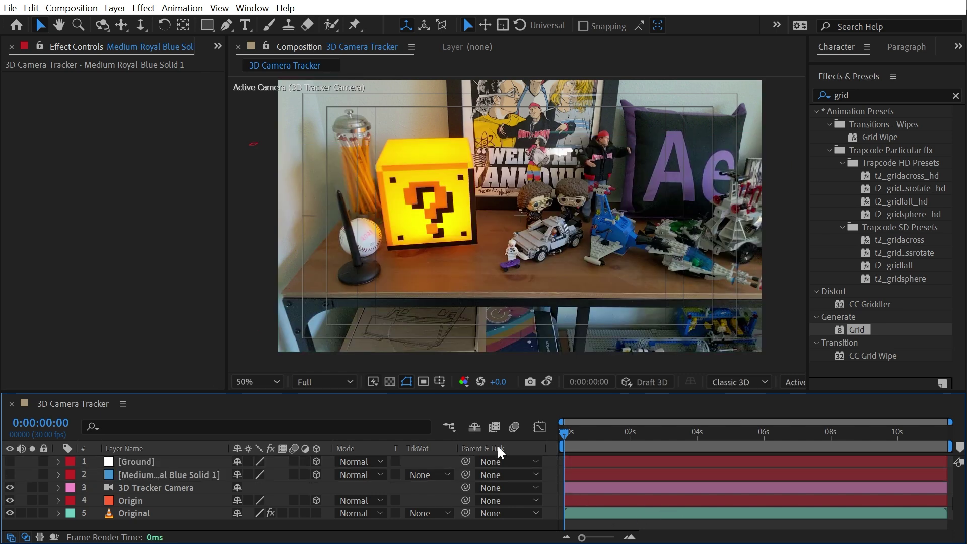
# Add a 'Some Text' text layer over the shelf with white fill and black stroke
pyautogui.hotkey('ctrl', 't')
pyautogui.click(448, 231)
pyautogui.write('Some Text')
pyautogui.click(836, 47)
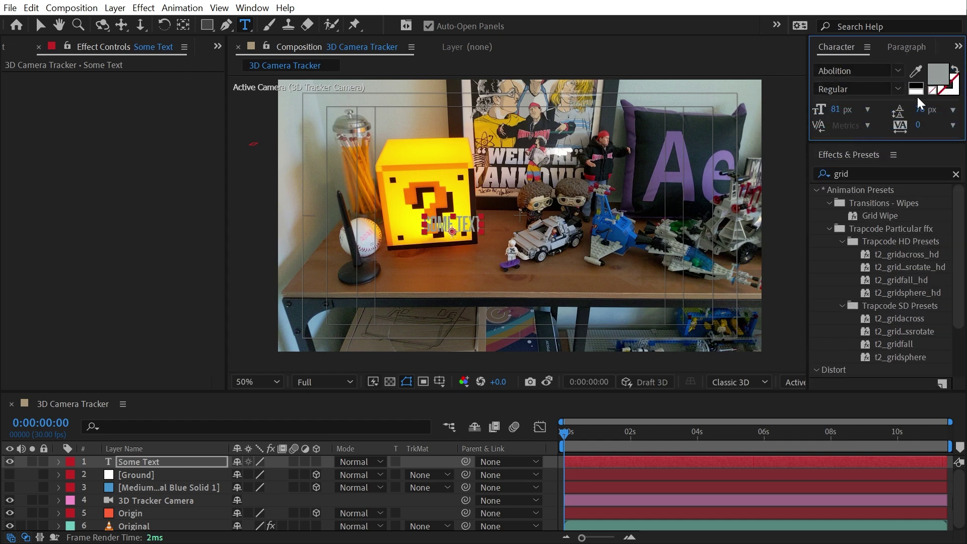
pyautogui.click(916, 92)
pyautogui.click(946, 88)
pyautogui.click(917, 89)
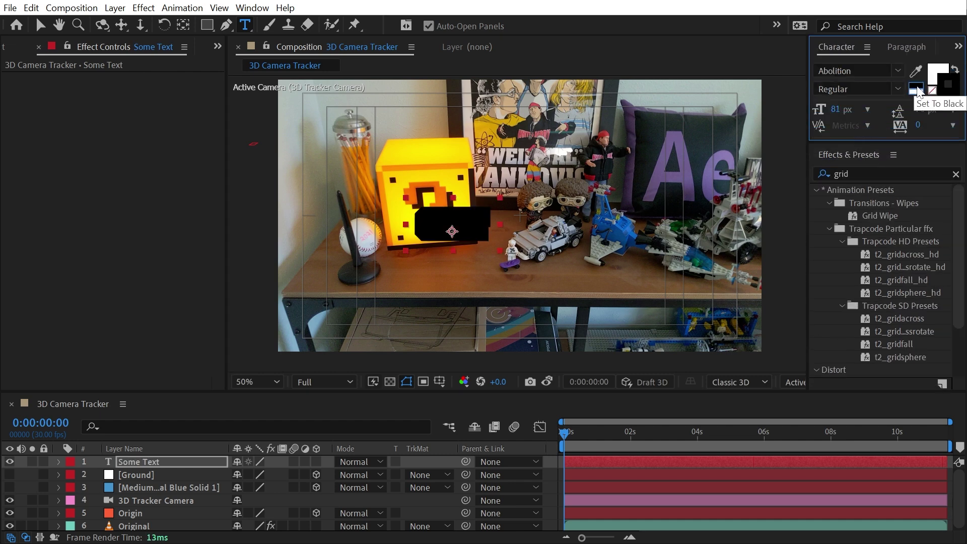
# Make Some Text a 3D layer and set its position to 960, 540
pyautogui.click(316, 462)
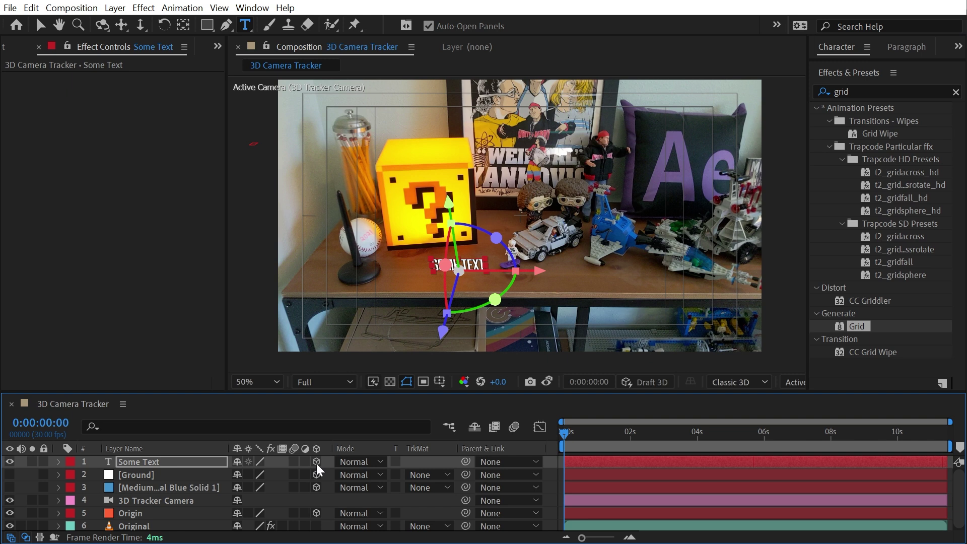
pyautogui.press('v')
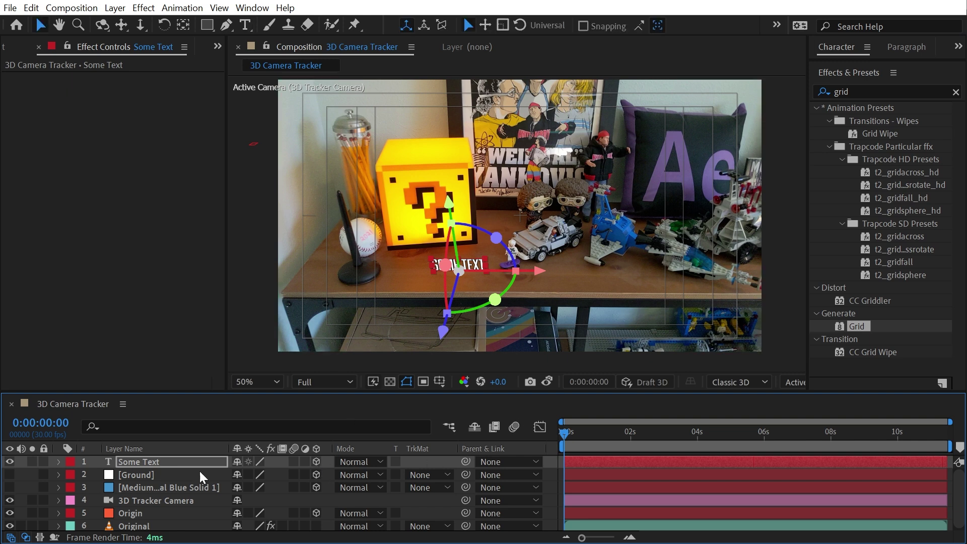
pyautogui.press('p')
pyautogui.click(233, 475)
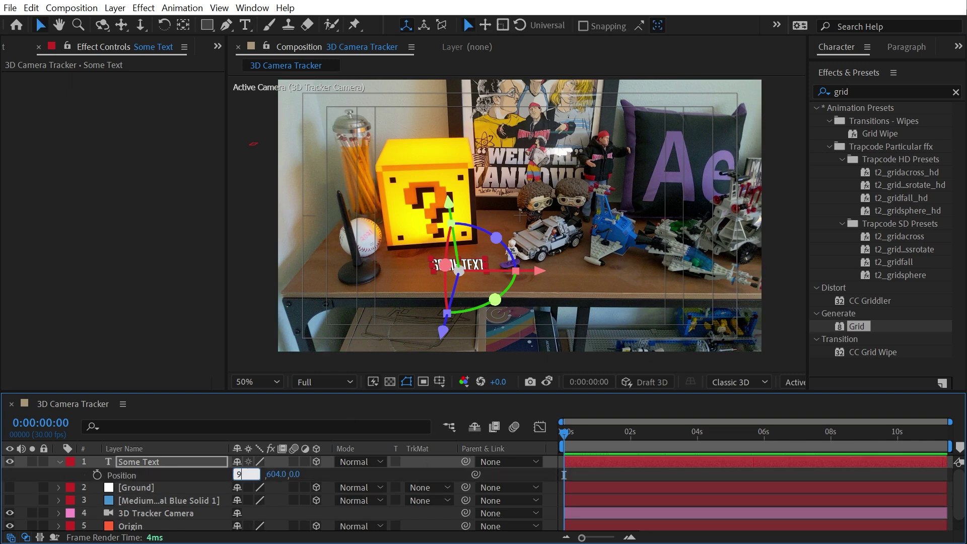
pyautogui.write('960')
pyautogui.press('Tab')
pyautogui.write('540')
pyautogui.press('Return')
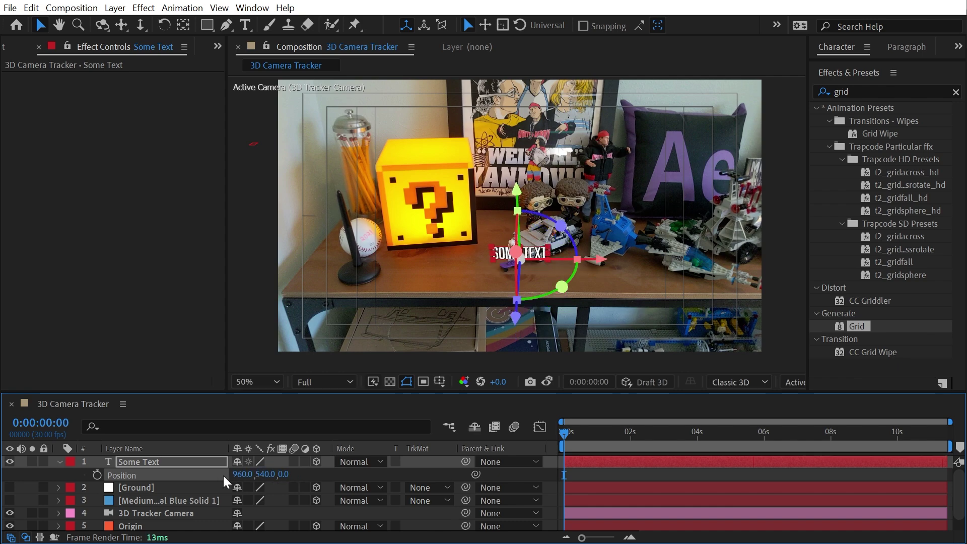
# Preview the opening seconds, then toggle the Some Text layer's 3D switch off and on
pyautogui.moveTo(562, 427); pyautogui.dragTo(539, 463)
pyautogui.press('p')
pyautogui.press('F2')
pyautogui.click(144, 462)
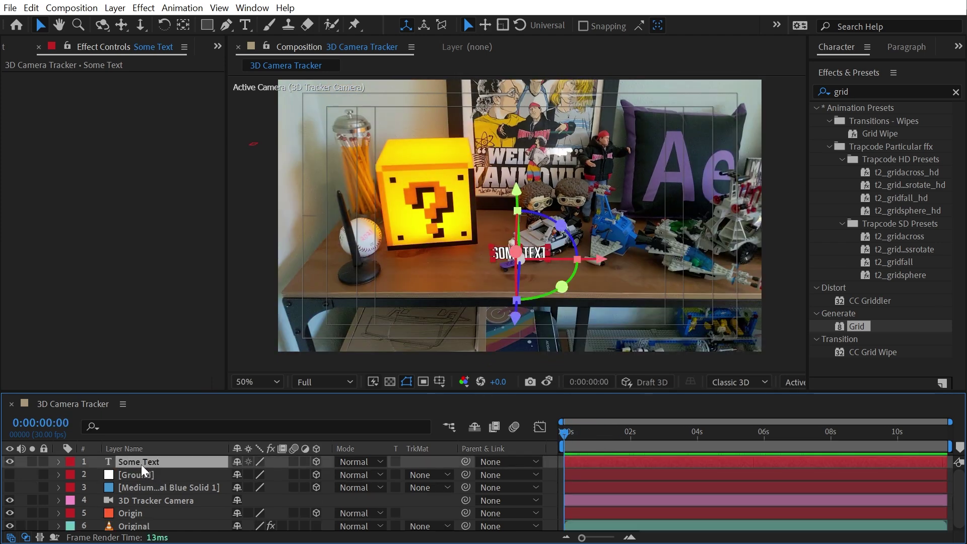
pyautogui.click(897, 46)
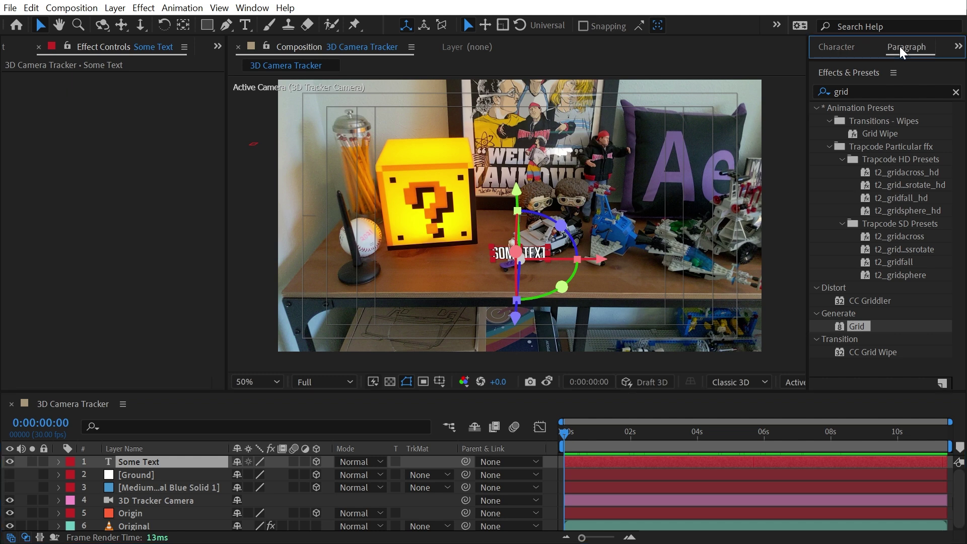
pyautogui.click(839, 53)
pyautogui.click(316, 461)
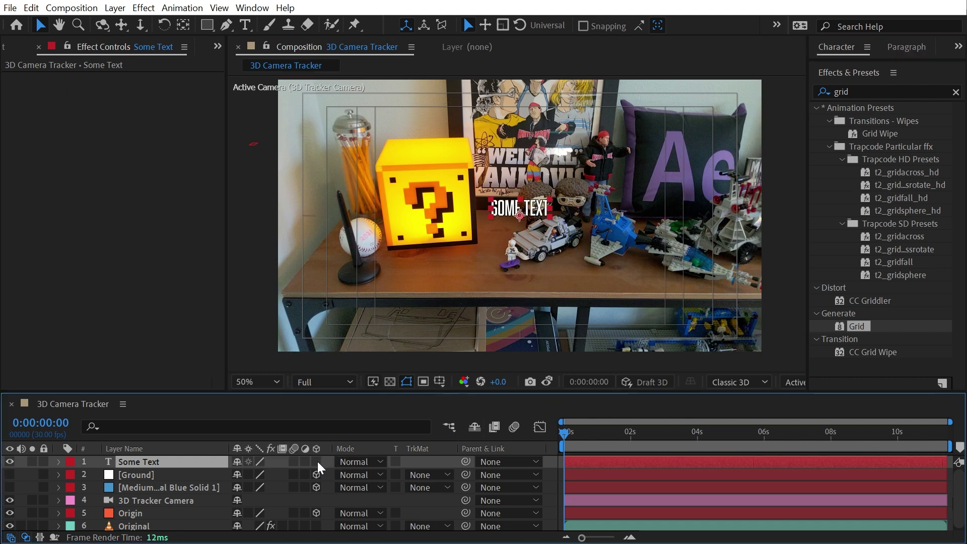
pyautogui.click(317, 461)
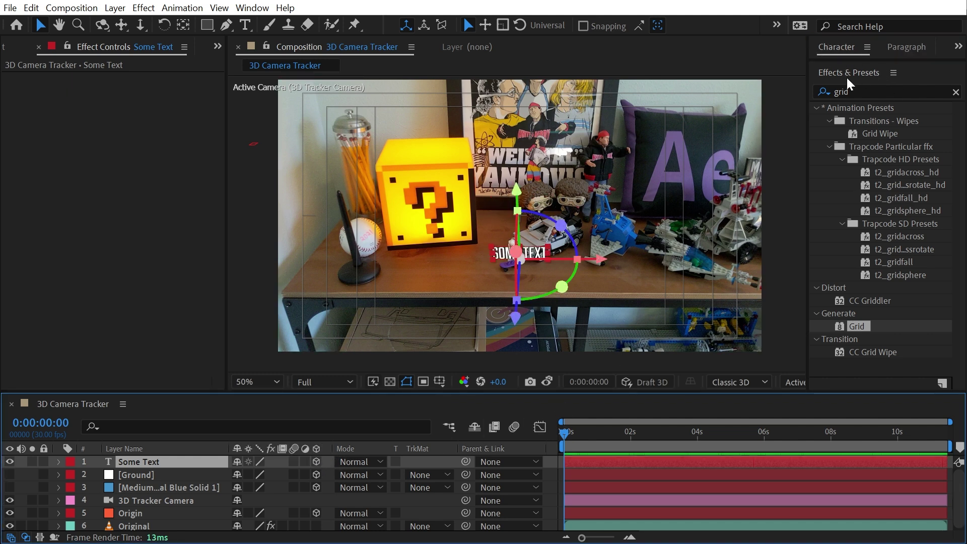
pyautogui.click(184, 462)
pyautogui.click(115, 8)
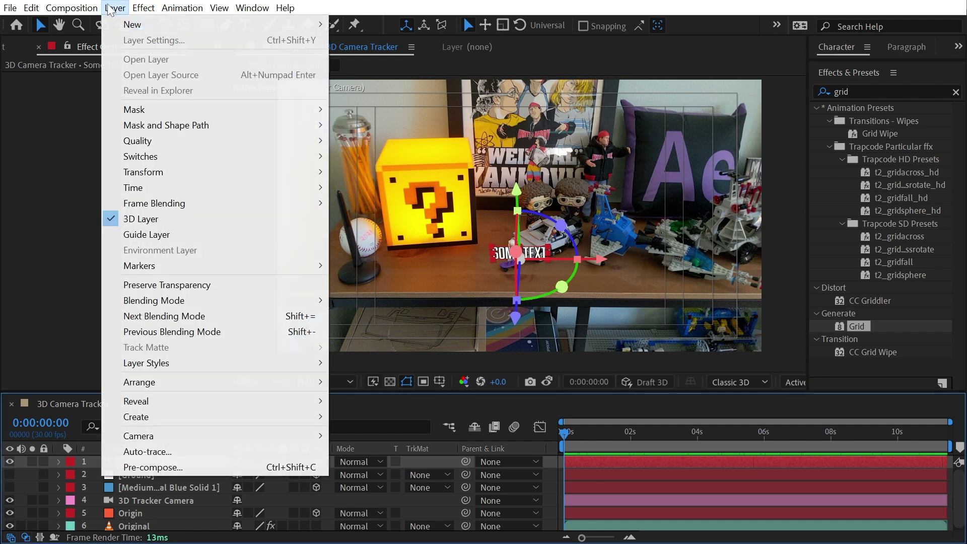
pyautogui.moveTo(265, 28)
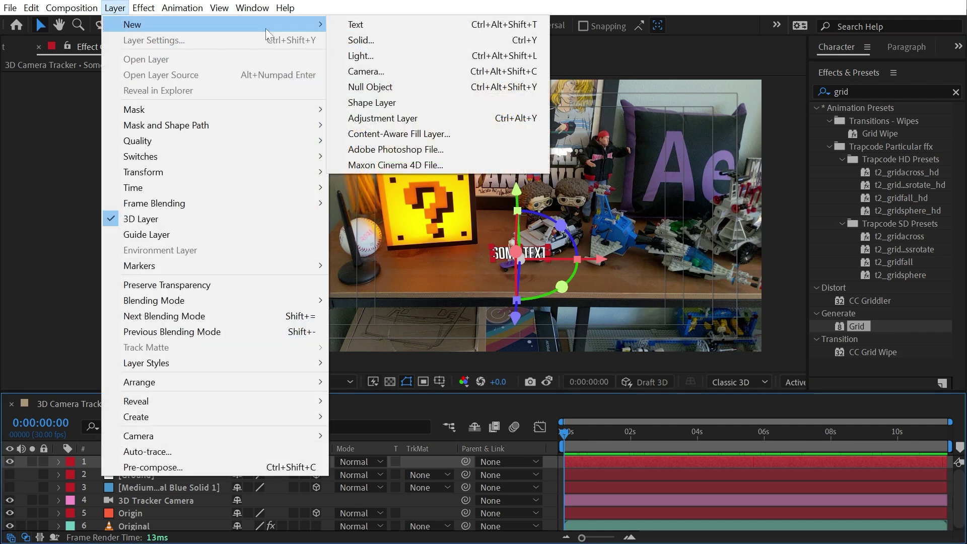
pyautogui.click(401, 40)
pyautogui.click(450, 423)
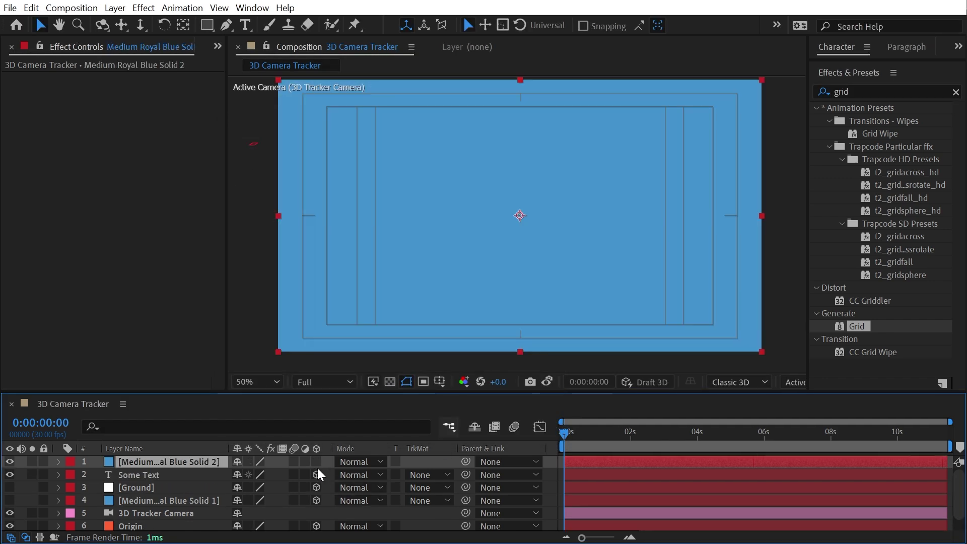
pyautogui.click(317, 463)
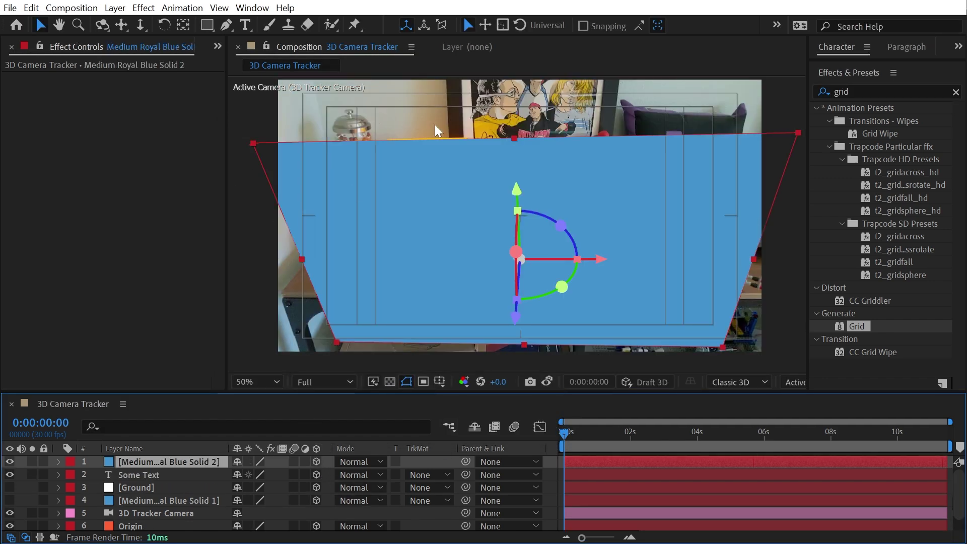
pyautogui.click(678, 210)
pyautogui.press('Delete')
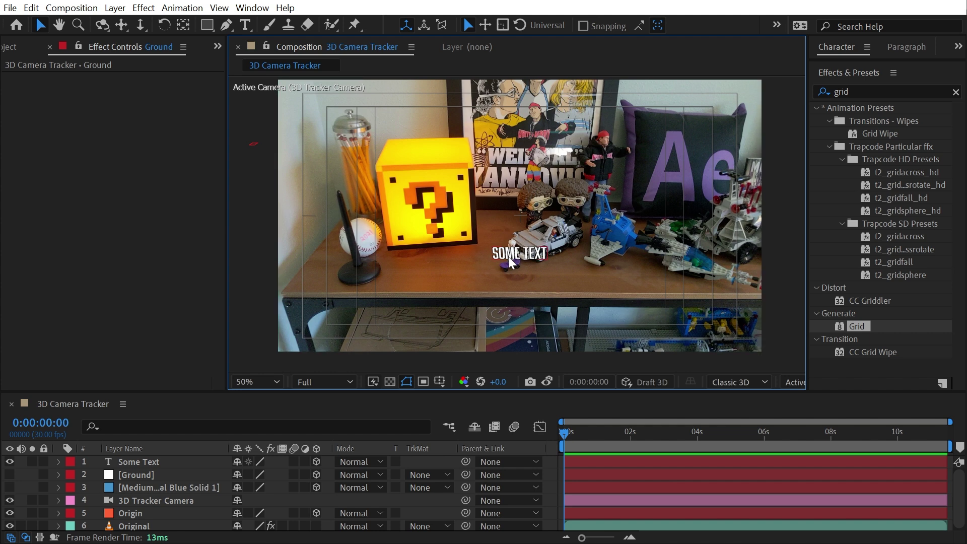
# Push SOME TEXT back, left and rotate it on Y, then raise it above the box
pyautogui.click(510, 262)
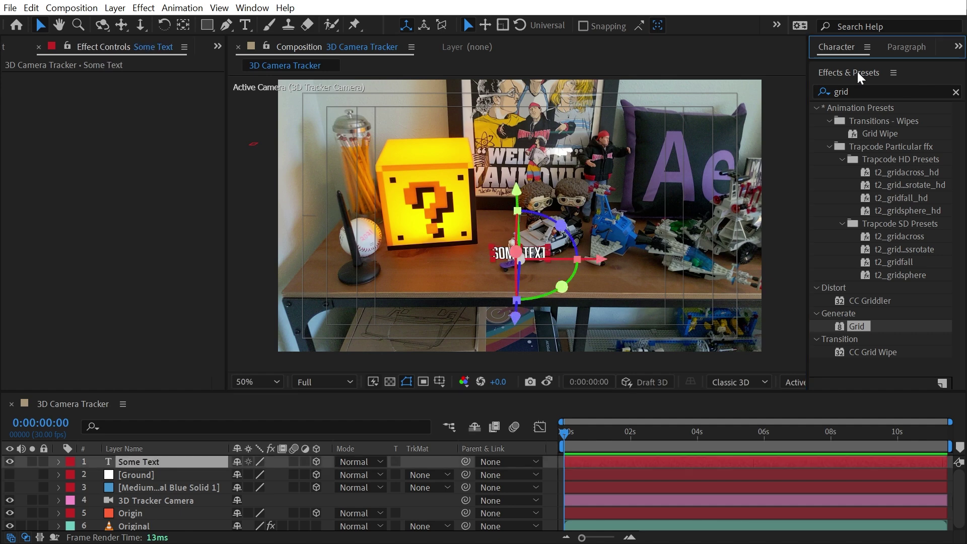
pyautogui.moveTo(852, 65); pyautogui.dragTo(887, 115)
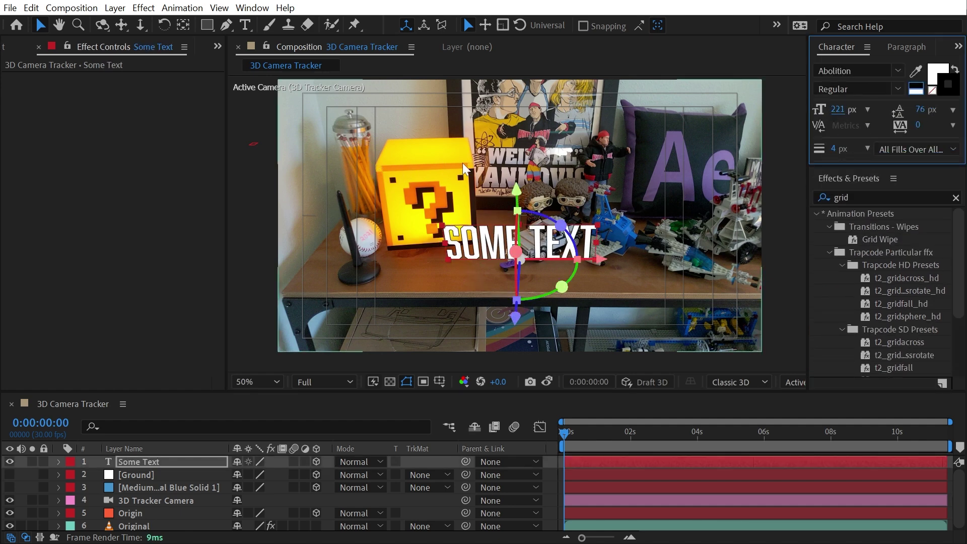
pyautogui.moveTo(517, 317); pyautogui.dragTo(544, 282)
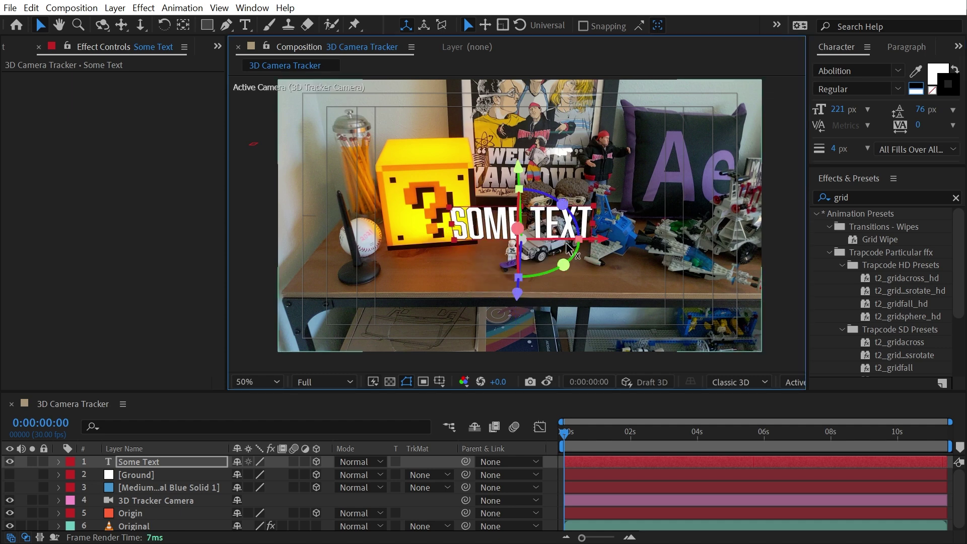
pyautogui.moveTo(554, 247); pyautogui.dragTo(466, 260)
pyautogui.moveTo(444, 184); pyautogui.dragTo(440, 80)
# Play a short preview of the placement and return to the start of the shot
pyautogui.press('space')
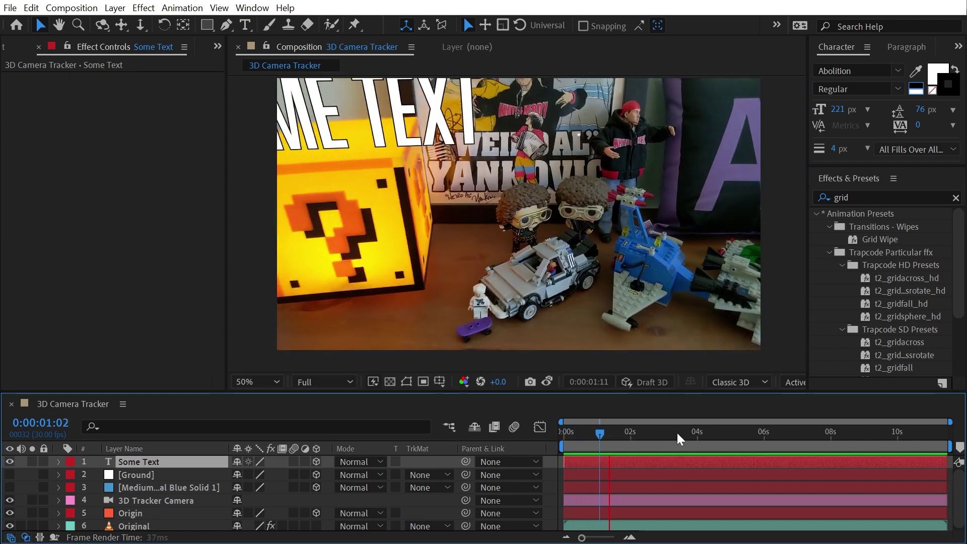
pyautogui.press('space')
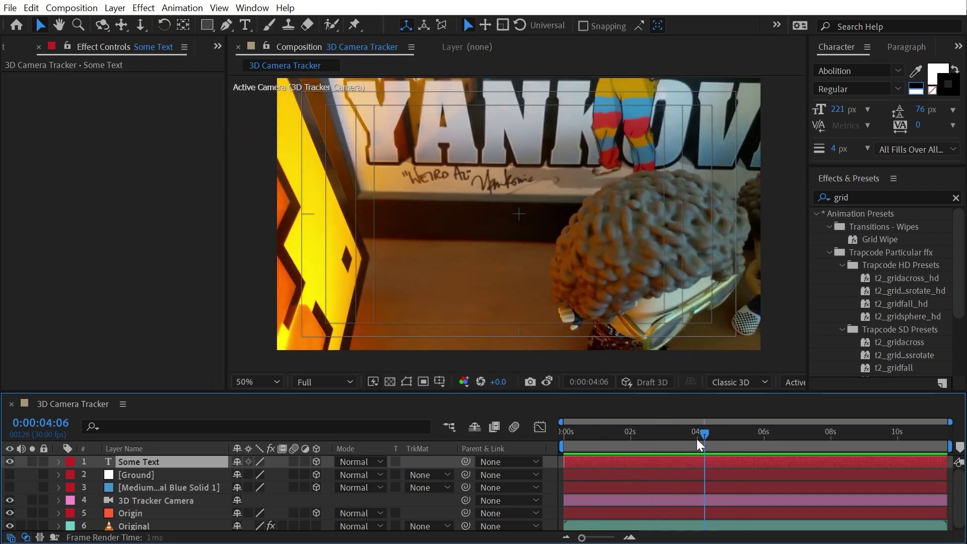
pyautogui.moveTo(694, 438); pyautogui.dragTo(566, 432)
# Select the Original footage layer and display its 3D Camera Tracker track points
pyautogui.click(161, 504)
pyautogui.click(147, 526)
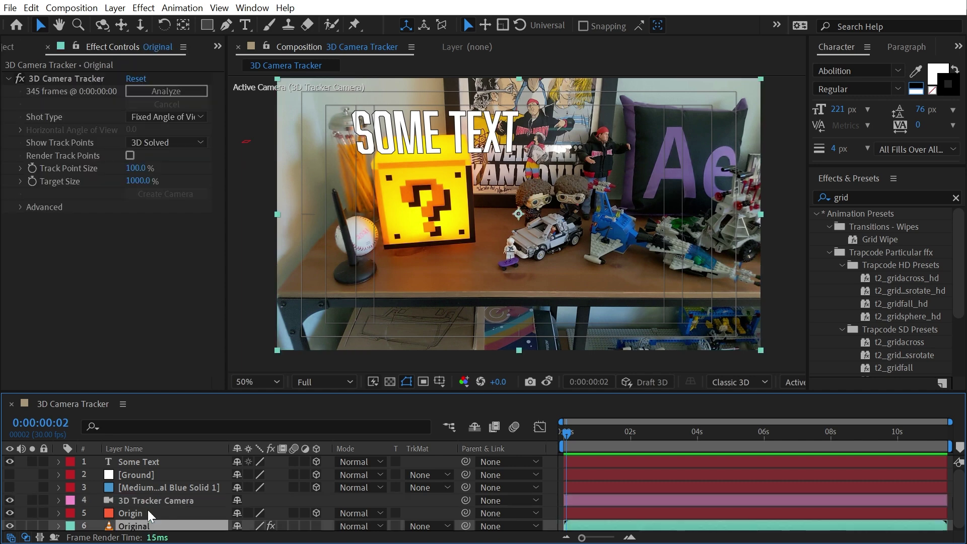
pyautogui.click(75, 80)
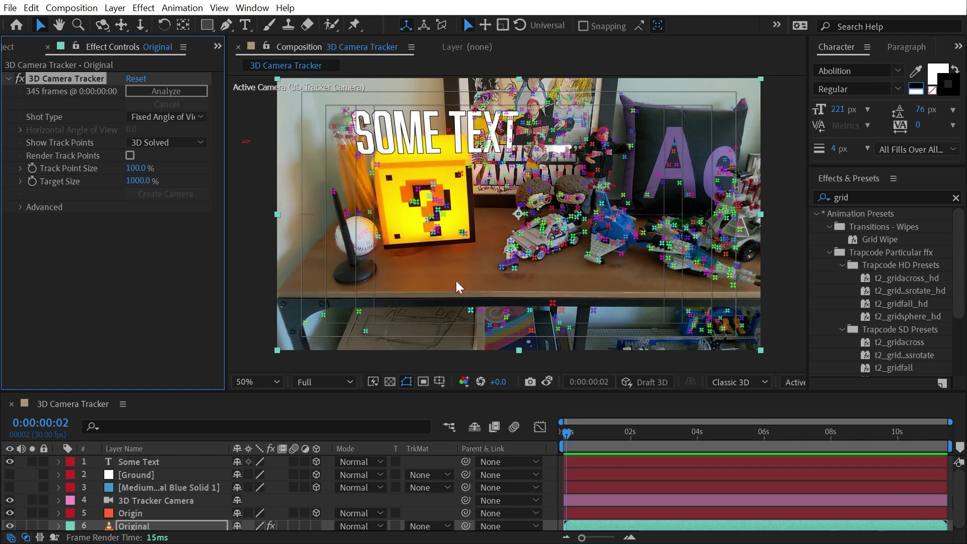
# Reduce the SOME TEXT font size to 128 px and shift the text left
pyautogui.click(437, 133)
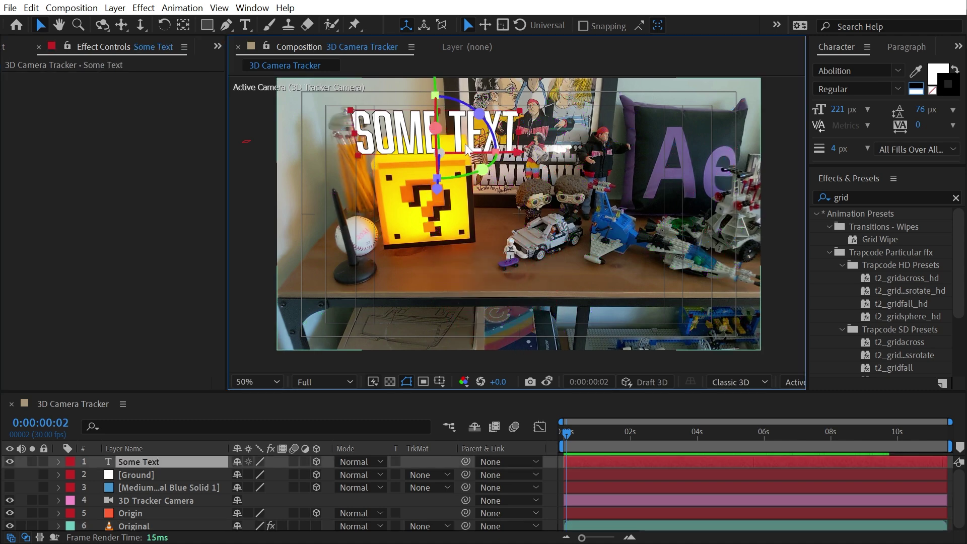
pyautogui.moveTo(837, 109); pyautogui.dragTo(771, 115)
pyautogui.moveTo(453, 141); pyautogui.dragTo(435, 141)
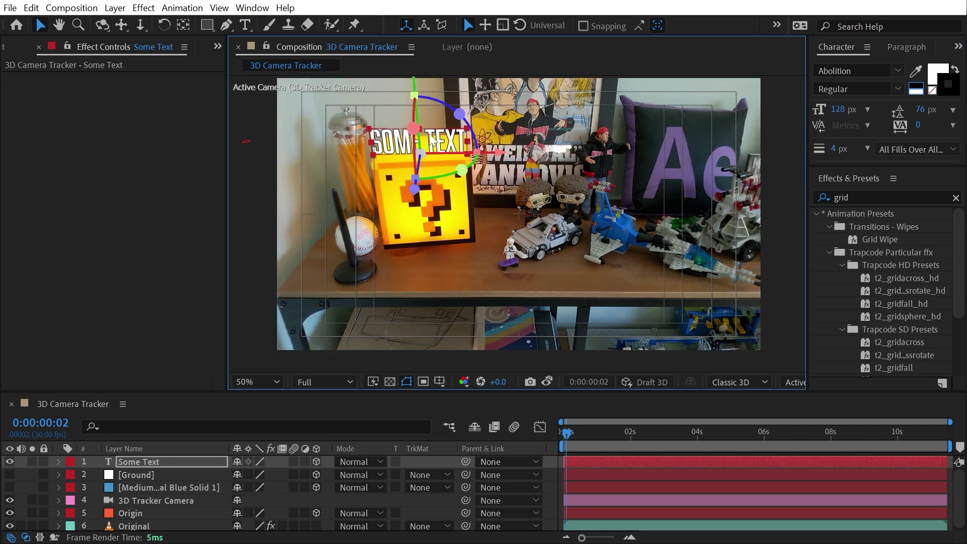
# Preview the shot from the first frame, stopping about one second in
pyautogui.click(605, 432)
pyautogui.press('Home')
pyautogui.press('space')
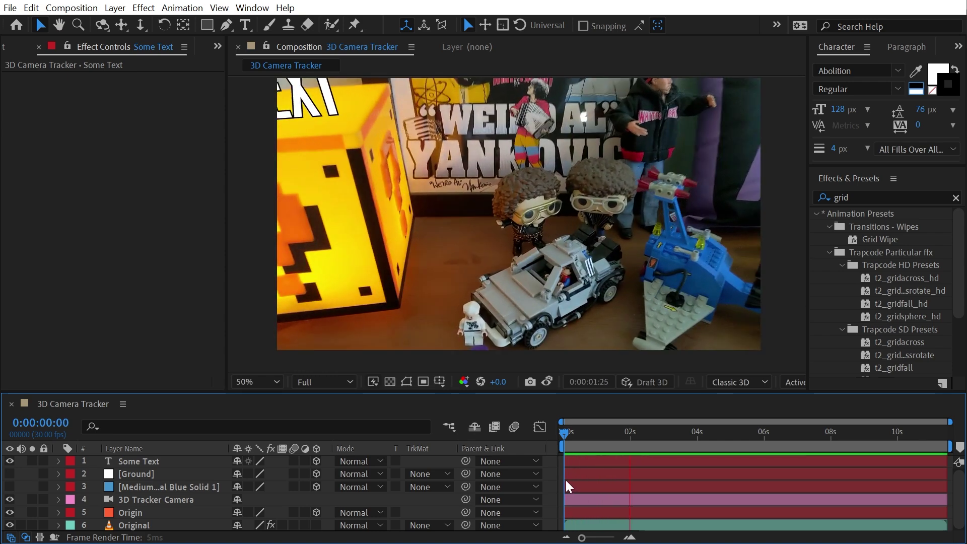
pyautogui.press('space')
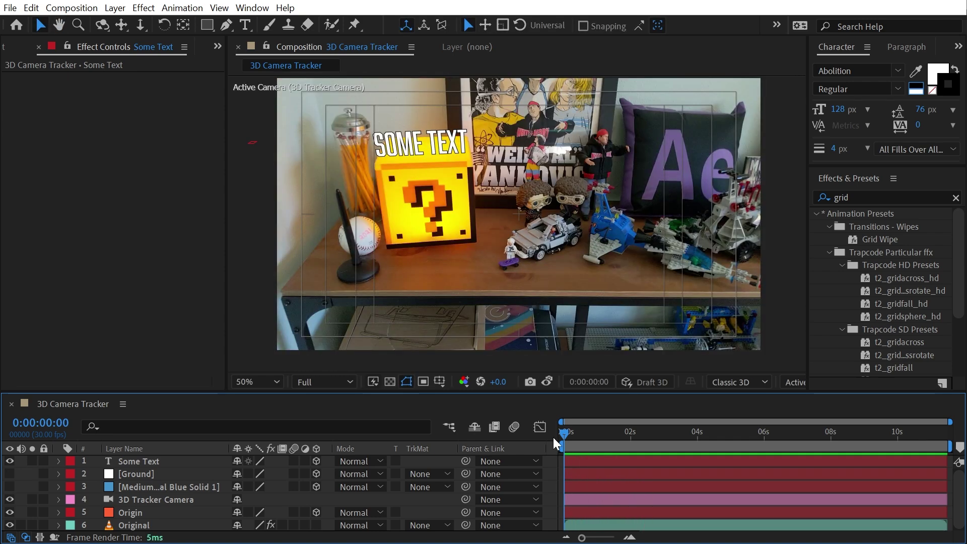
pyautogui.press('space')
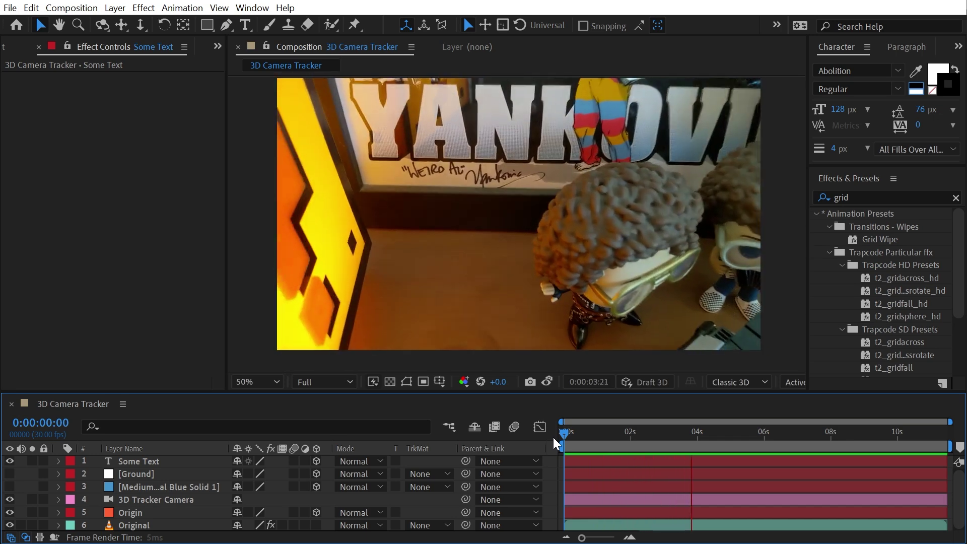
pyautogui.click(603, 439)
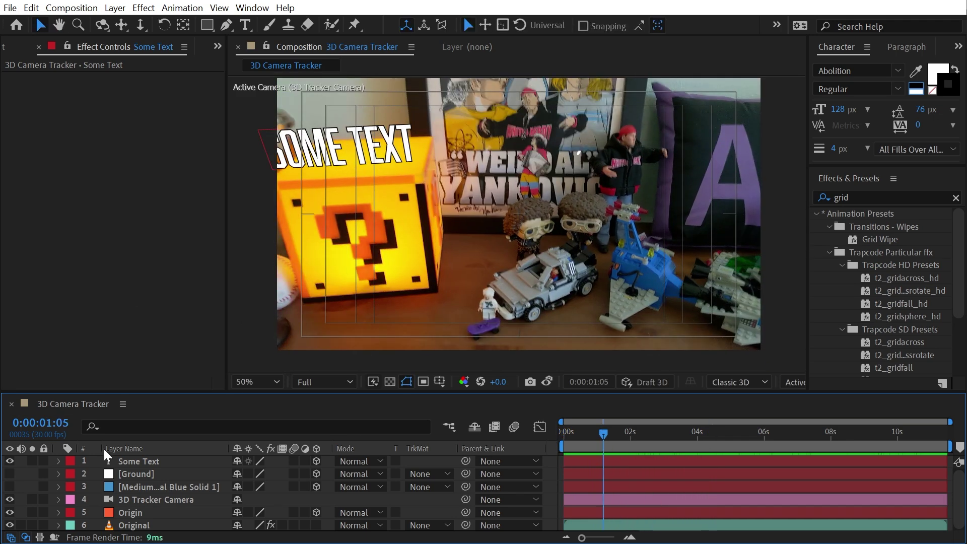
# Enable motion blur on the Some Text layer and reselect it
pyautogui.click(294, 461)
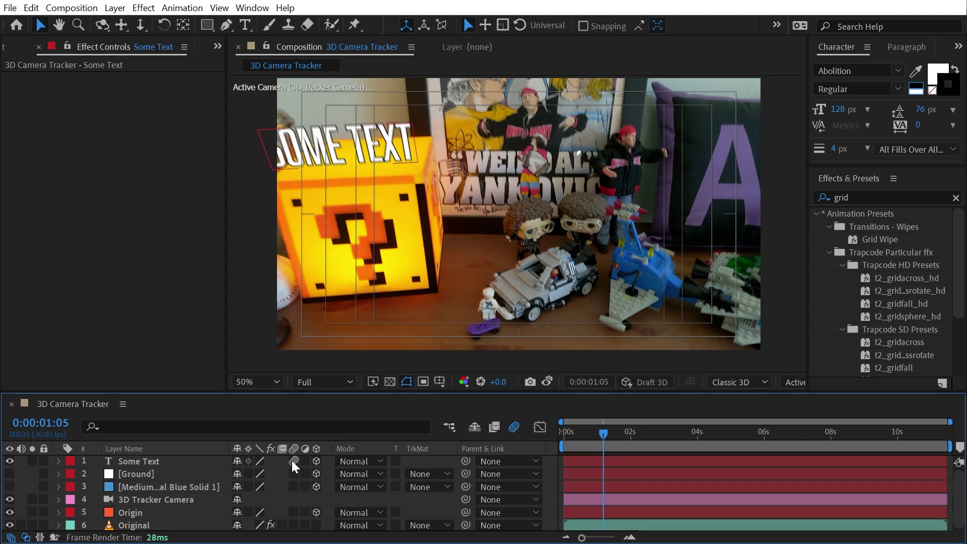
pyautogui.scroll(2, 540, 192)
pyautogui.moveTo(539, 192); pyautogui.dragTo(563, 253)
pyautogui.press('v')
pyautogui.click(316, 151)
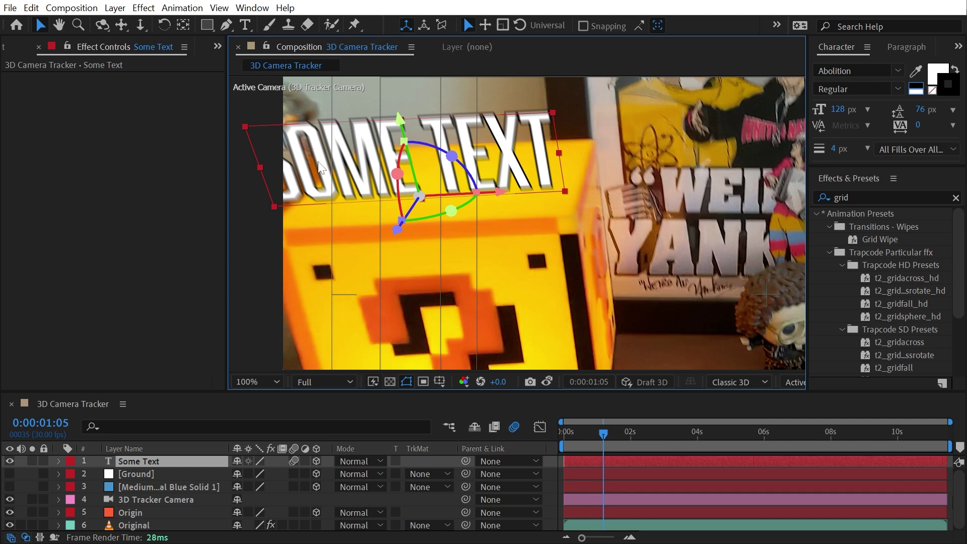
# Set the composition's motion blur shutter angle to 100 in Composition Settings
pyautogui.click(90, 10)
pyautogui.click(107, 45)
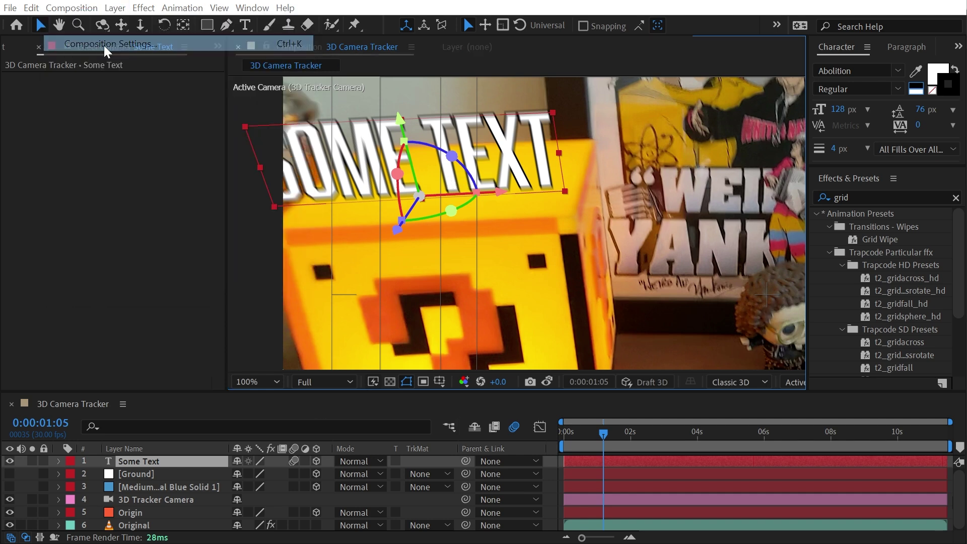
pyautogui.moveTo(619, 161); pyautogui.dragTo(633, 133)
pyautogui.click(549, 189)
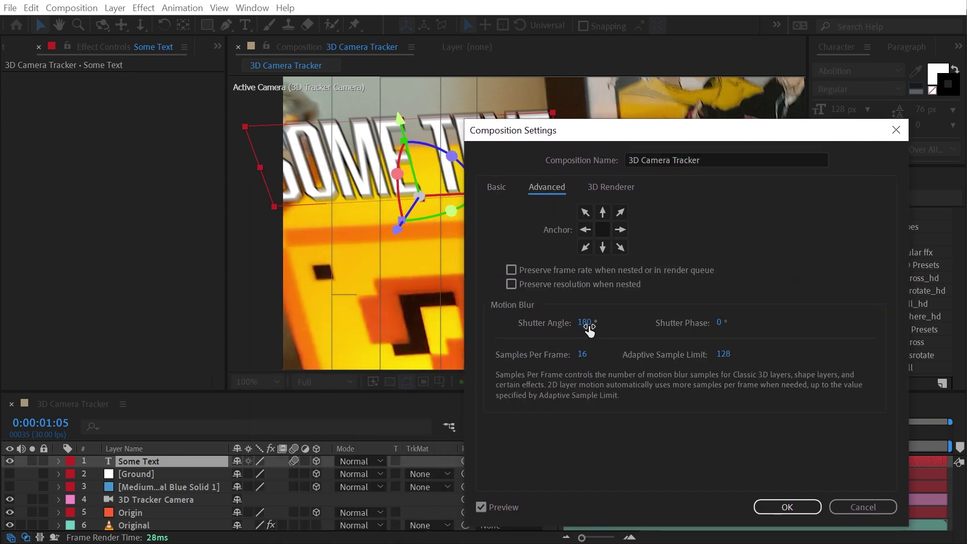
pyautogui.moveTo(566, 328); pyautogui.dragTo(590, 330)
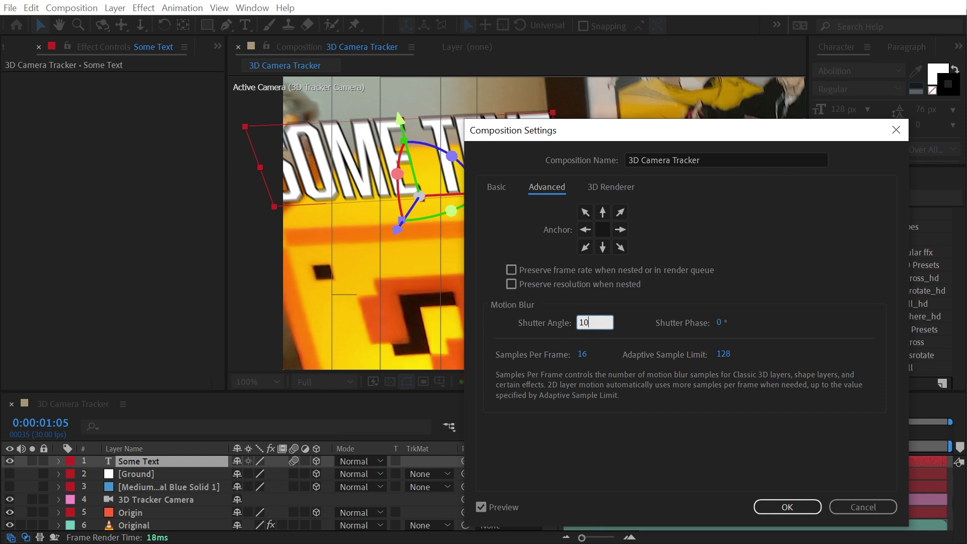
pyautogui.press('Return')
pyautogui.click(775, 506)
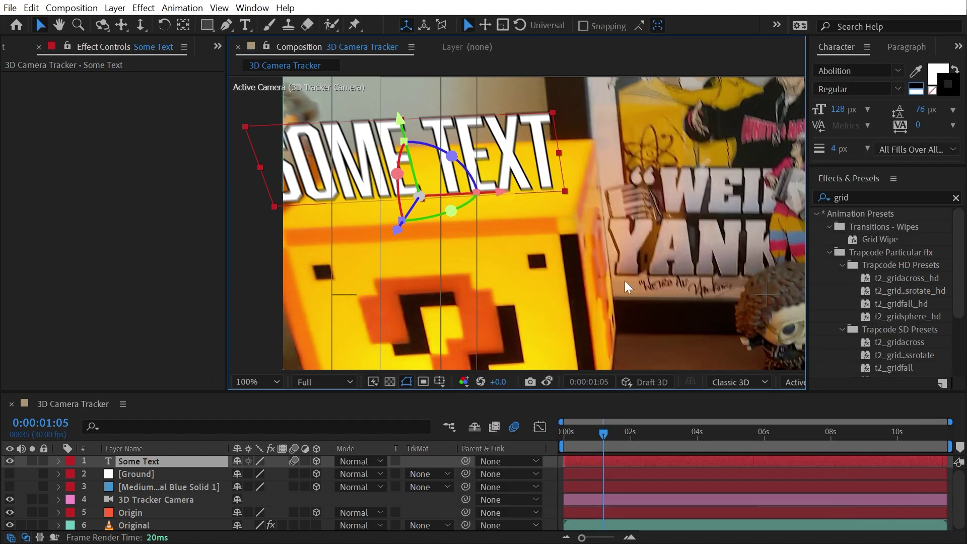
pyautogui.press(',')
pyautogui.moveTo(599, 433); pyautogui.dragTo(574, 430)
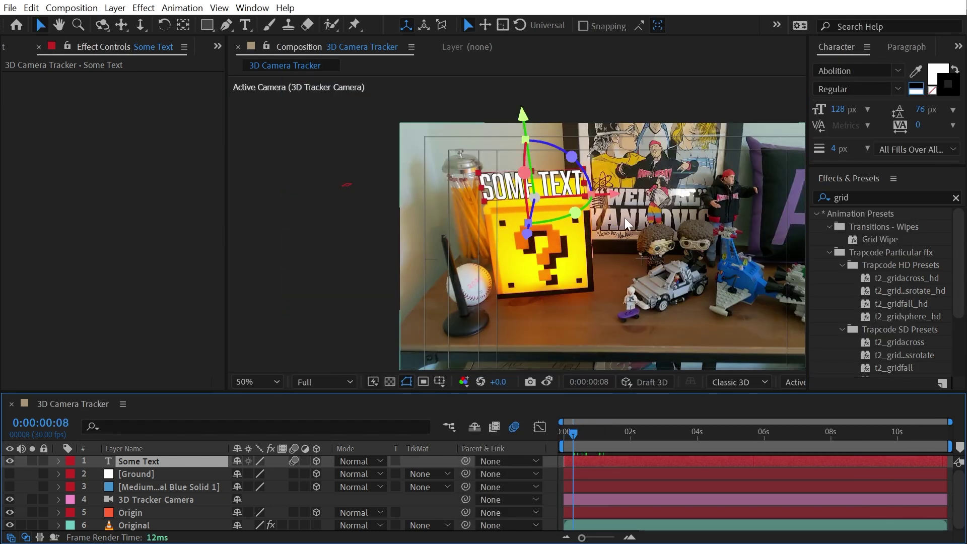
# Zoom the viewer to 100% and frame SOME TEXT and the question-mark box
pyautogui.moveTo(625, 218); pyautogui.dragTo(482, 189)
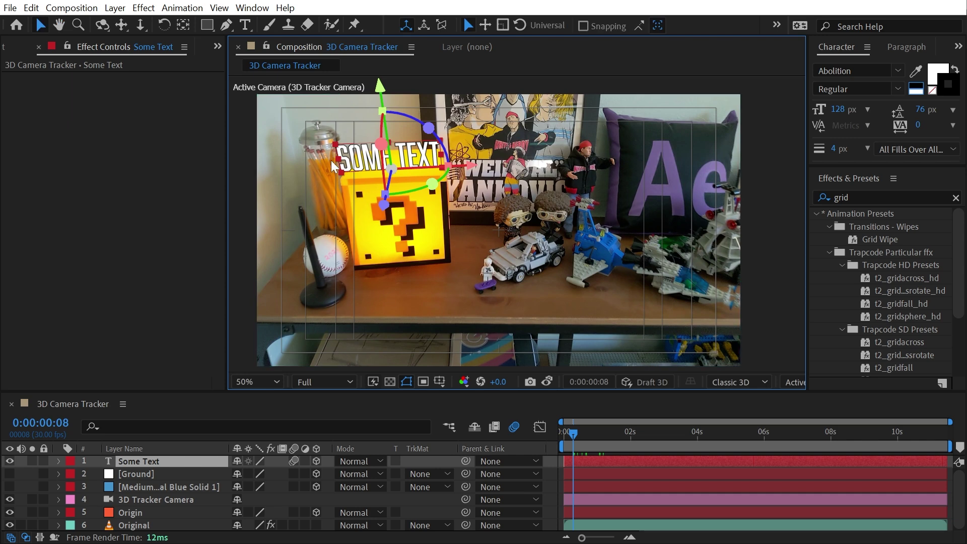
pyautogui.press('.')
pyautogui.moveTo(438, 227); pyautogui.dragTo(528, 243)
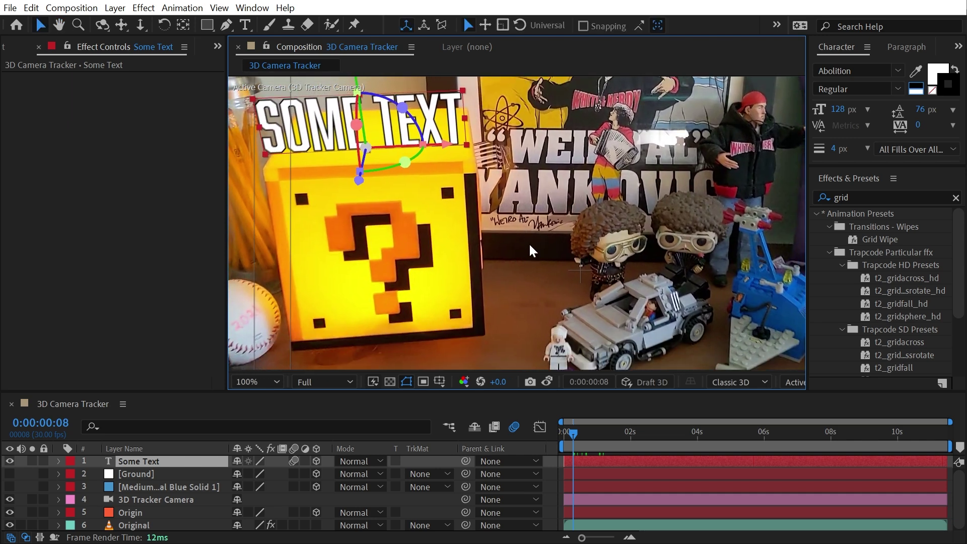
pyautogui.moveTo(566, 349); pyautogui.dragTo(603, 330)
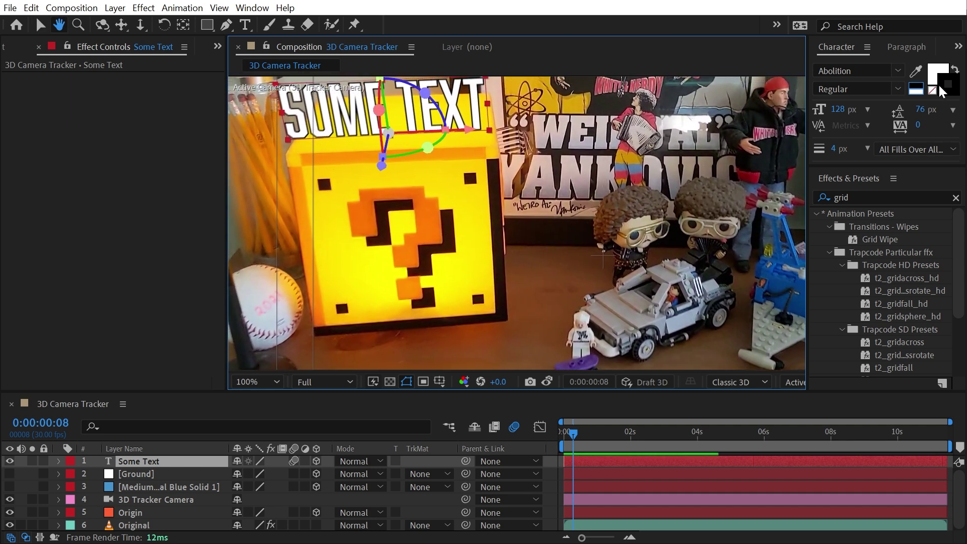
pyautogui.press('v')
# Sample the footage for an EFF1F4 off-white text fill, then preview from the start
pyautogui.click(916, 71)
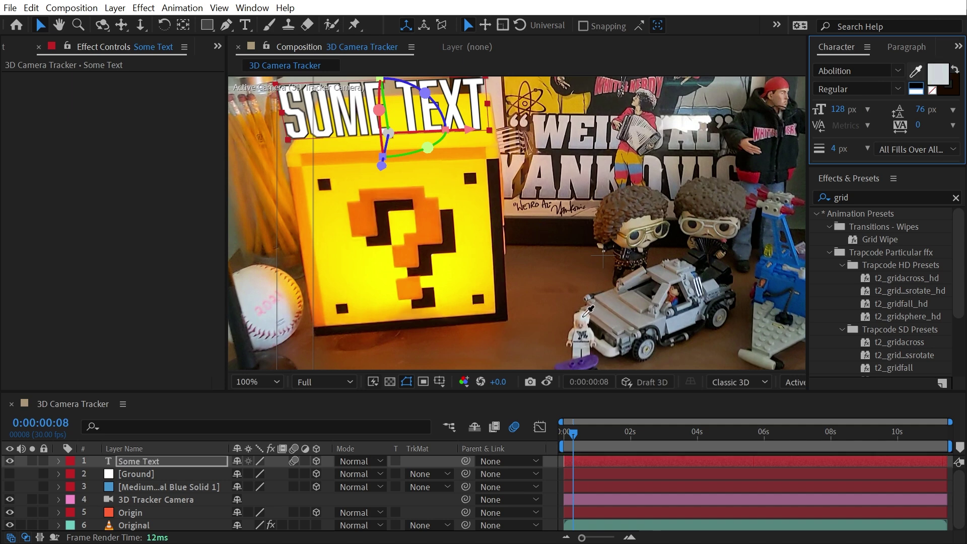
pyautogui.scroll(-2, 582, 317)
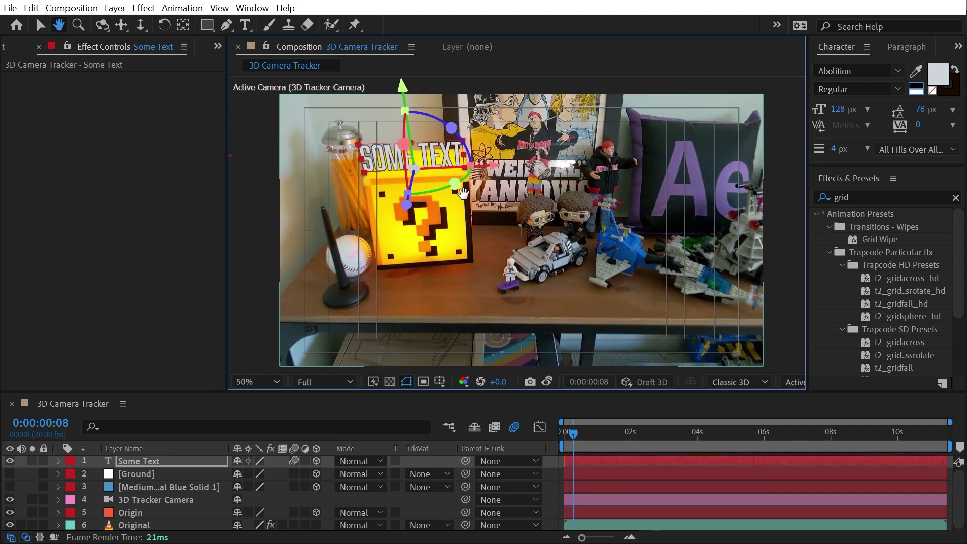
pyautogui.click(938, 73)
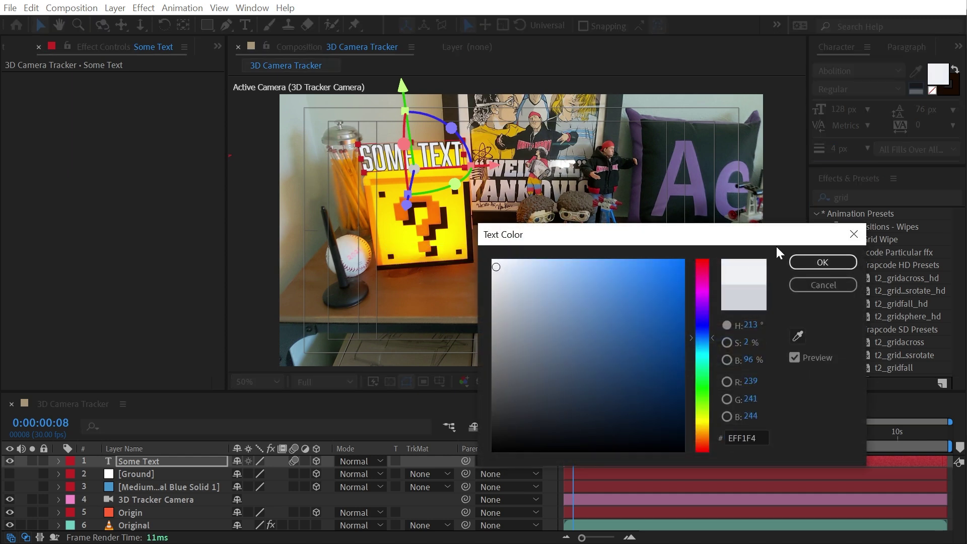
pyautogui.click(820, 262)
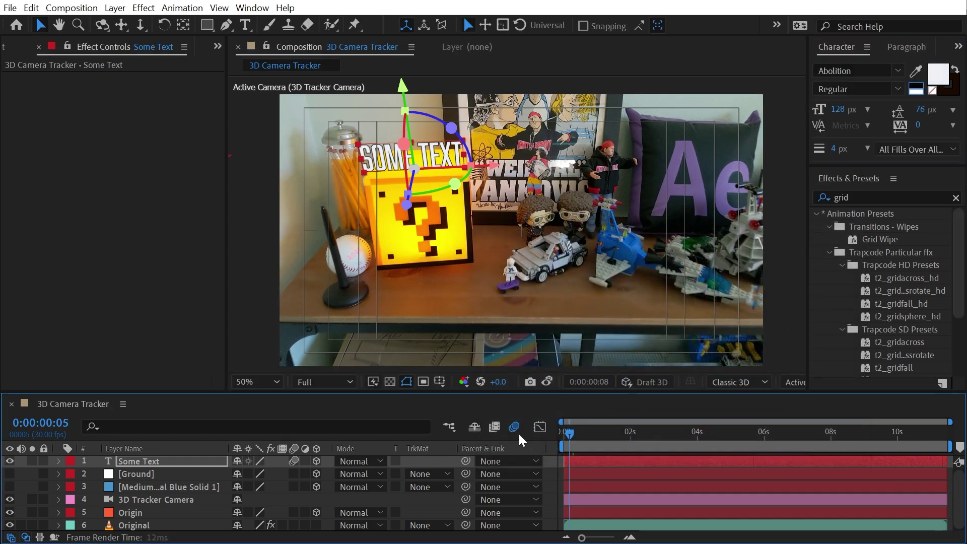
pyautogui.press('Home')
pyautogui.press('space')
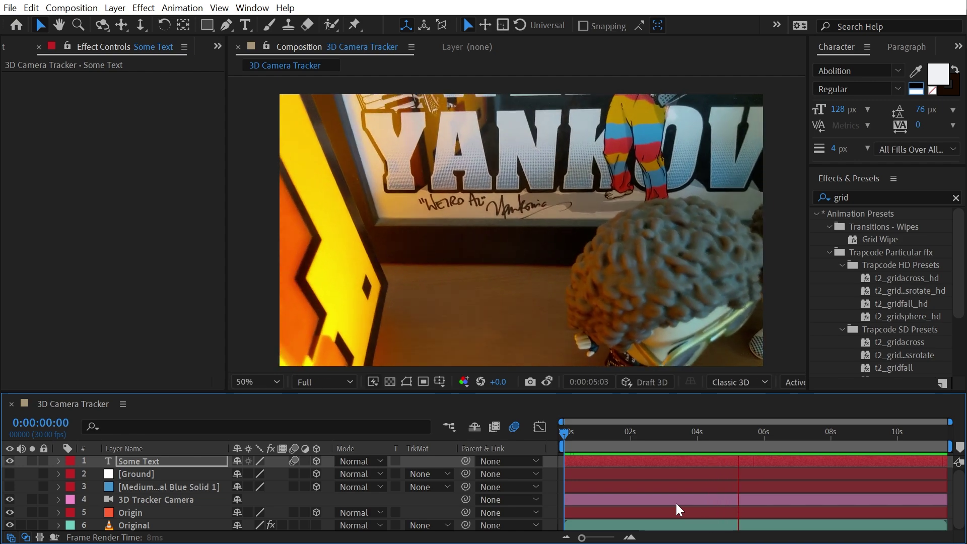
# Select the Original footage layer to show its 3D Camera Tracker settings
pyautogui.click(135, 525)
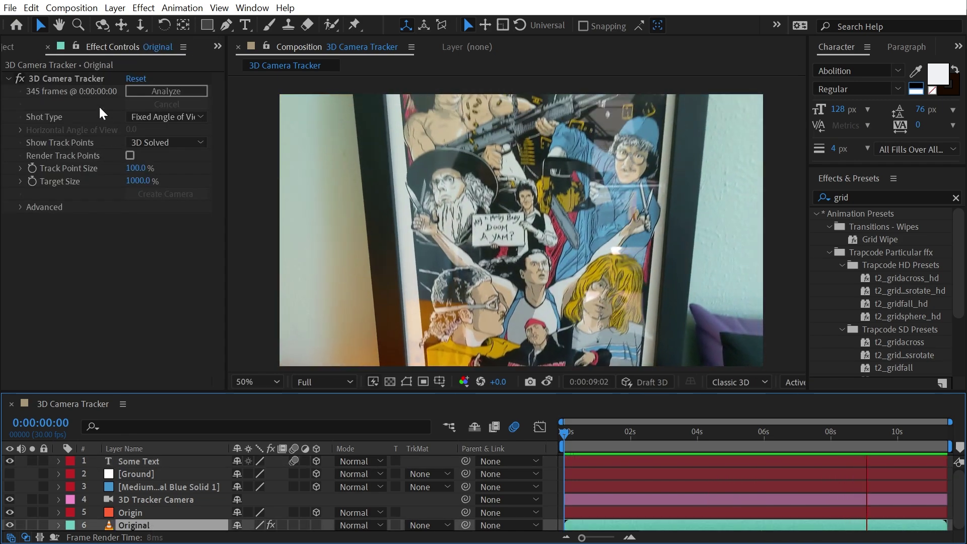